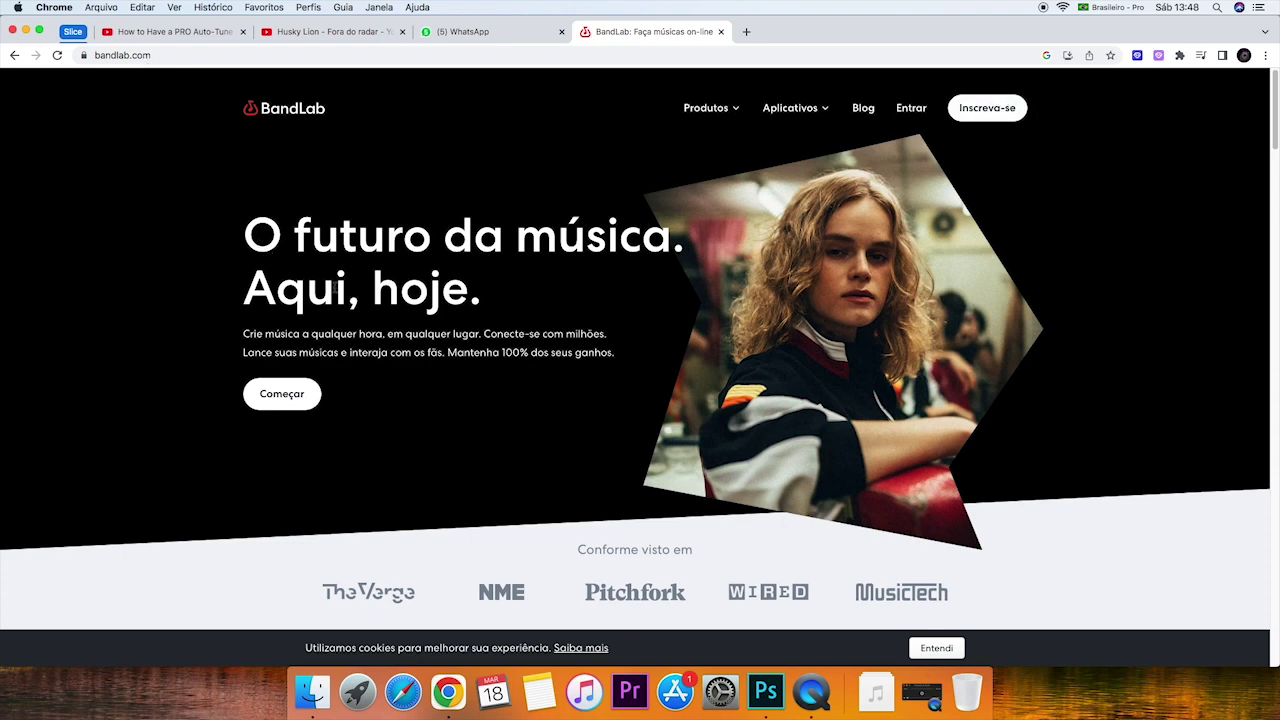
# Step: Open the account sign-up and submit the form to create a new account
pyautogui.click(990, 108)
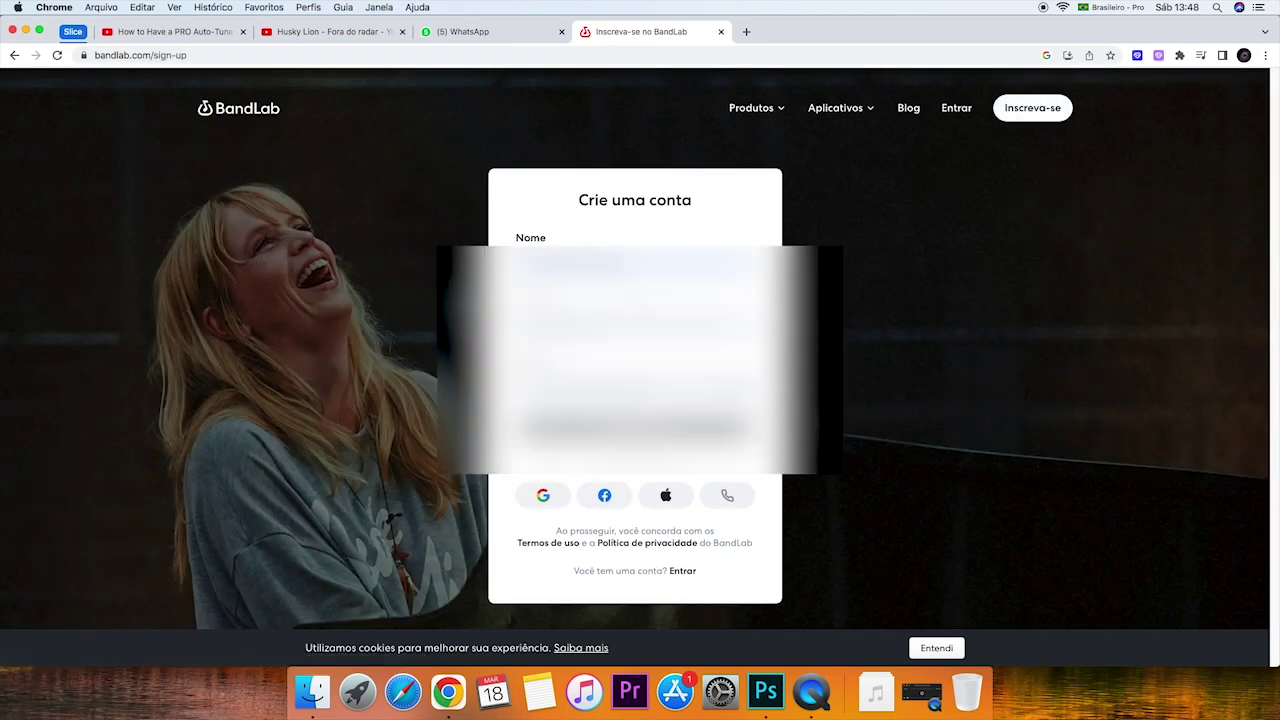
pyautogui.click(640, 455)
pyautogui.click(640, 355)
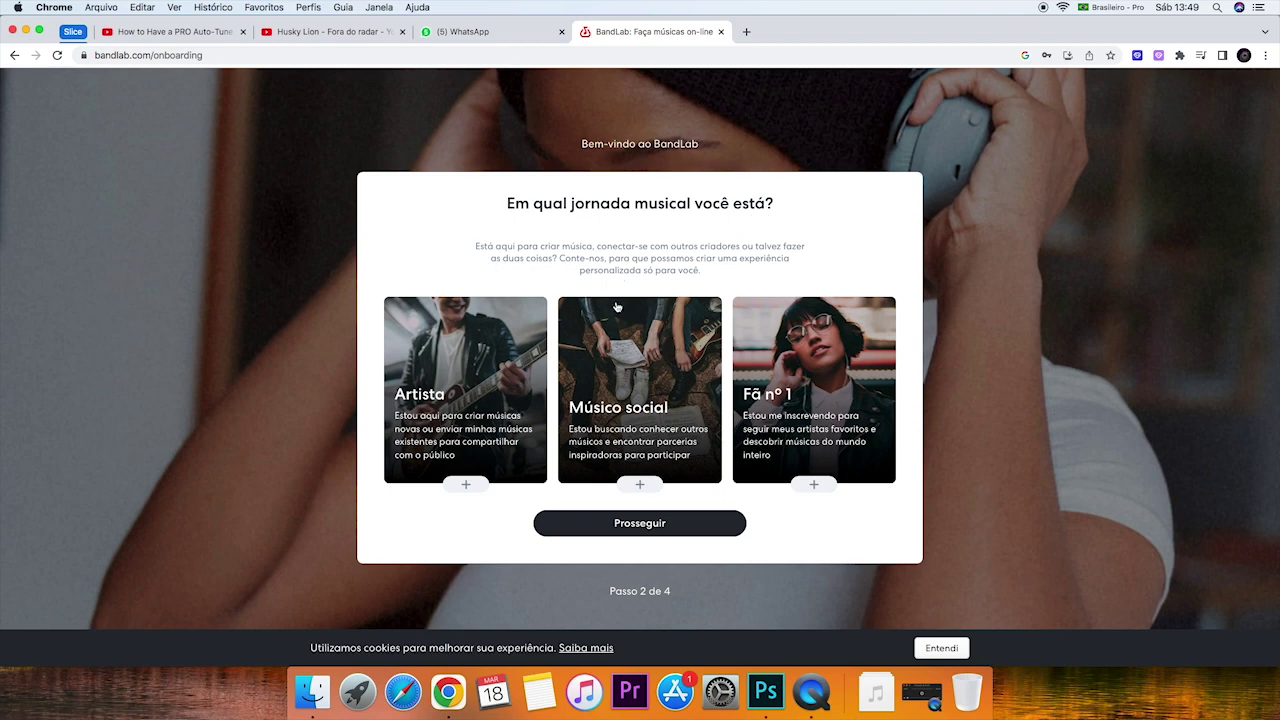
# Step: Choose Artista as the musical journey and Vocalista as the role in the account onboarding
pyautogui.click(490, 393)
pyautogui.click(627, 520)
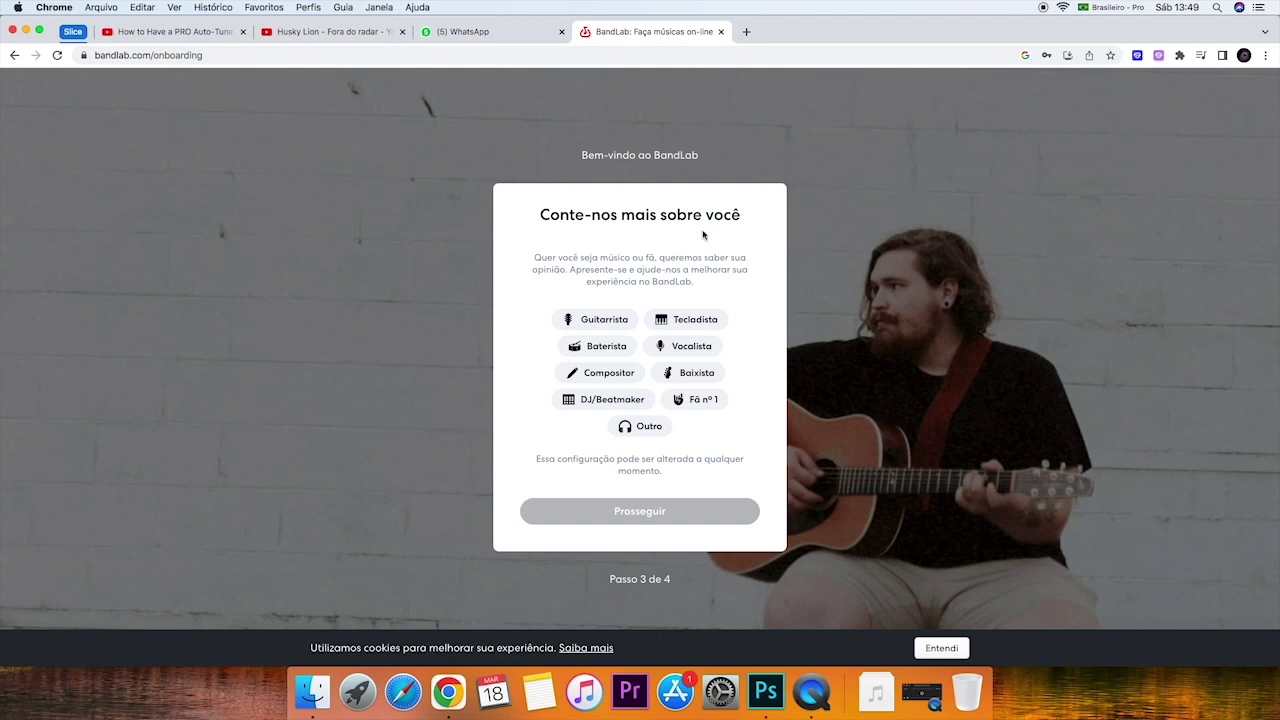
pyautogui.click(697, 346)
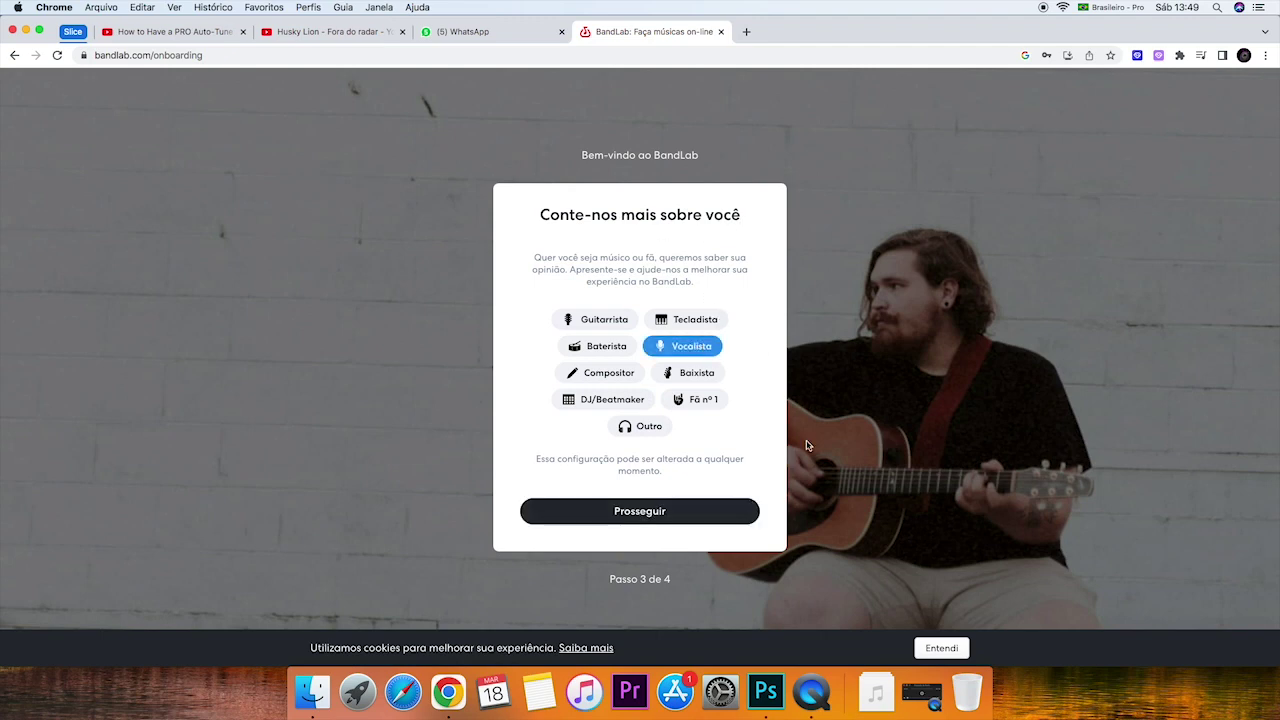
pyautogui.click(671, 506)
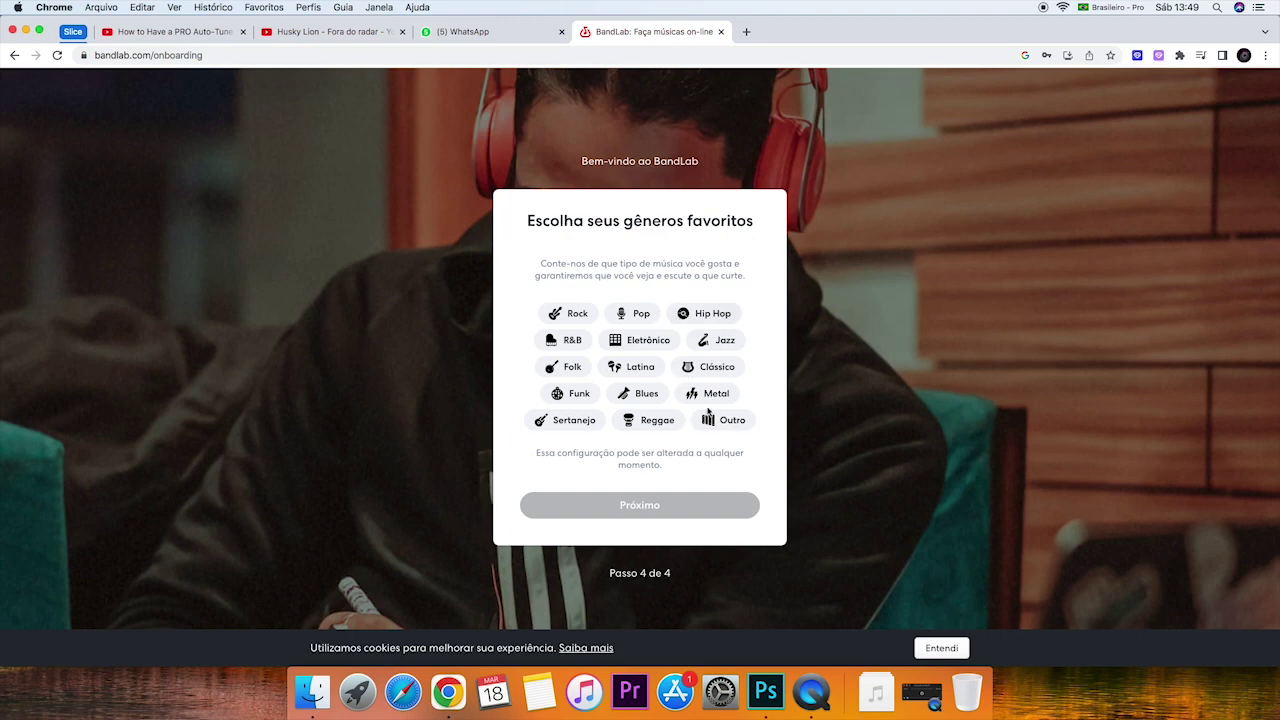
# Step: Select Hip Hop and Outro as favourite genres and finish the onboarding
pyautogui.click(707, 316)
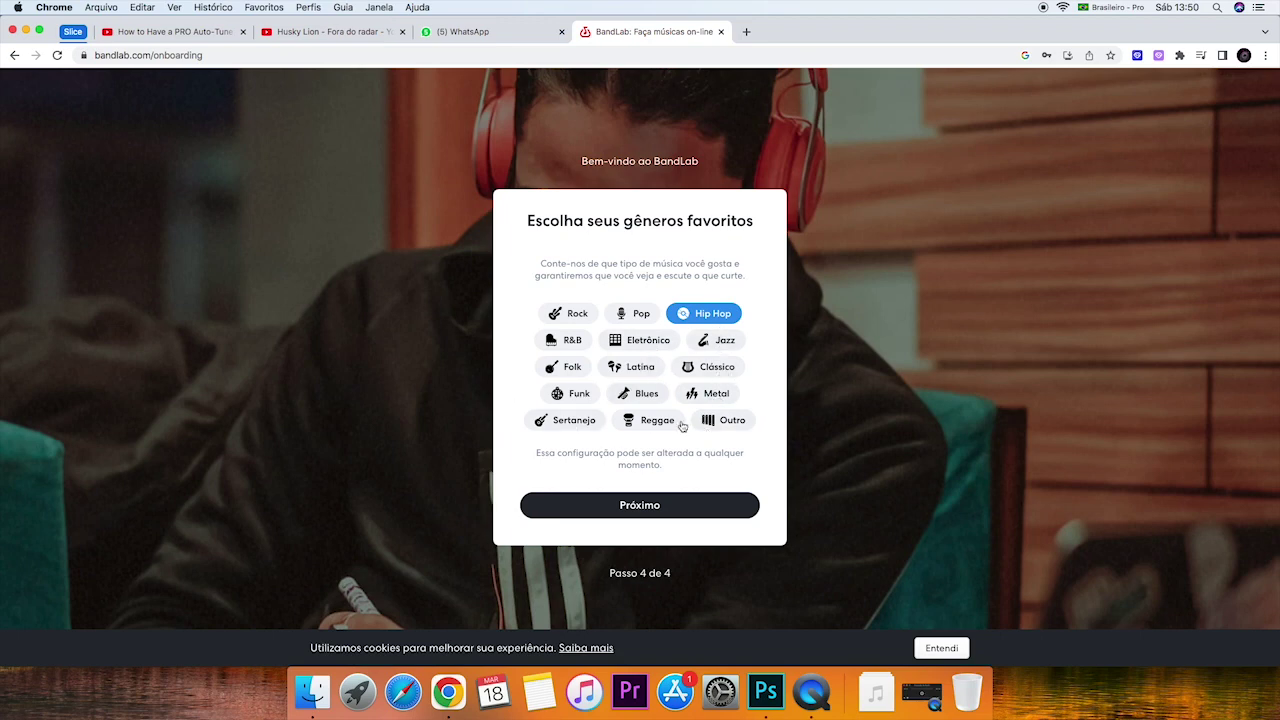
pyautogui.click(718, 424)
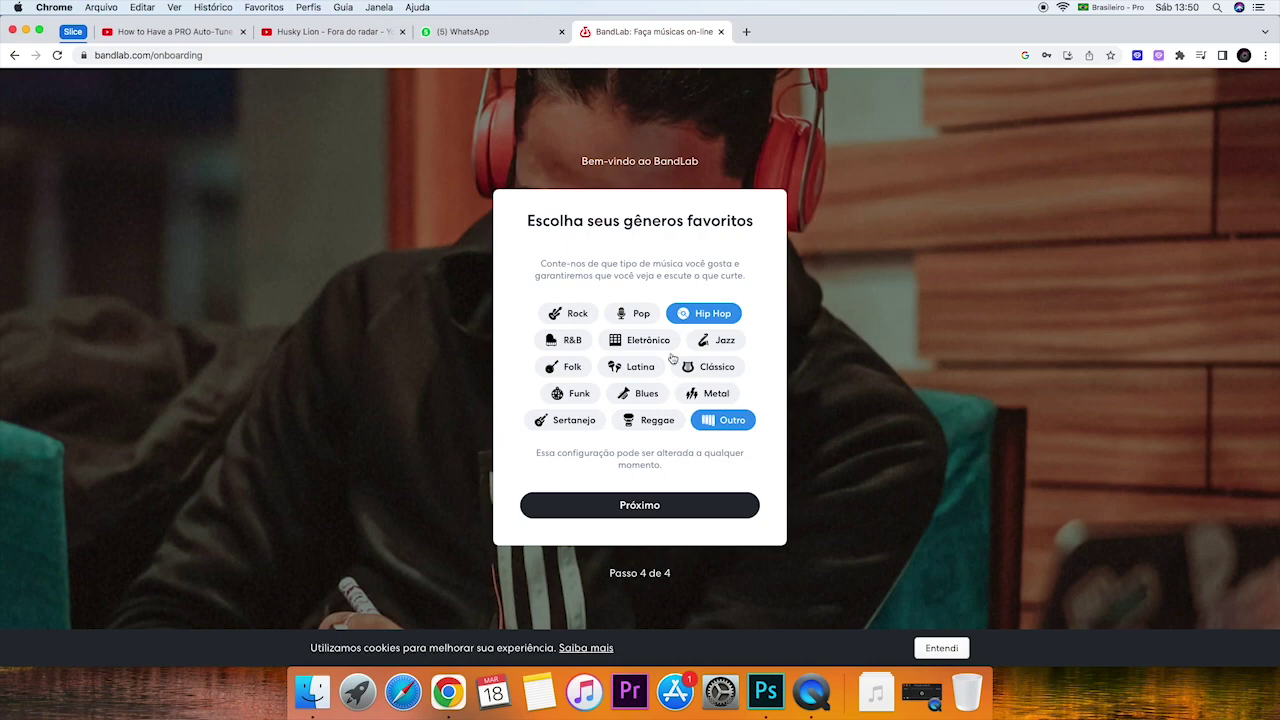
pyautogui.click(666, 505)
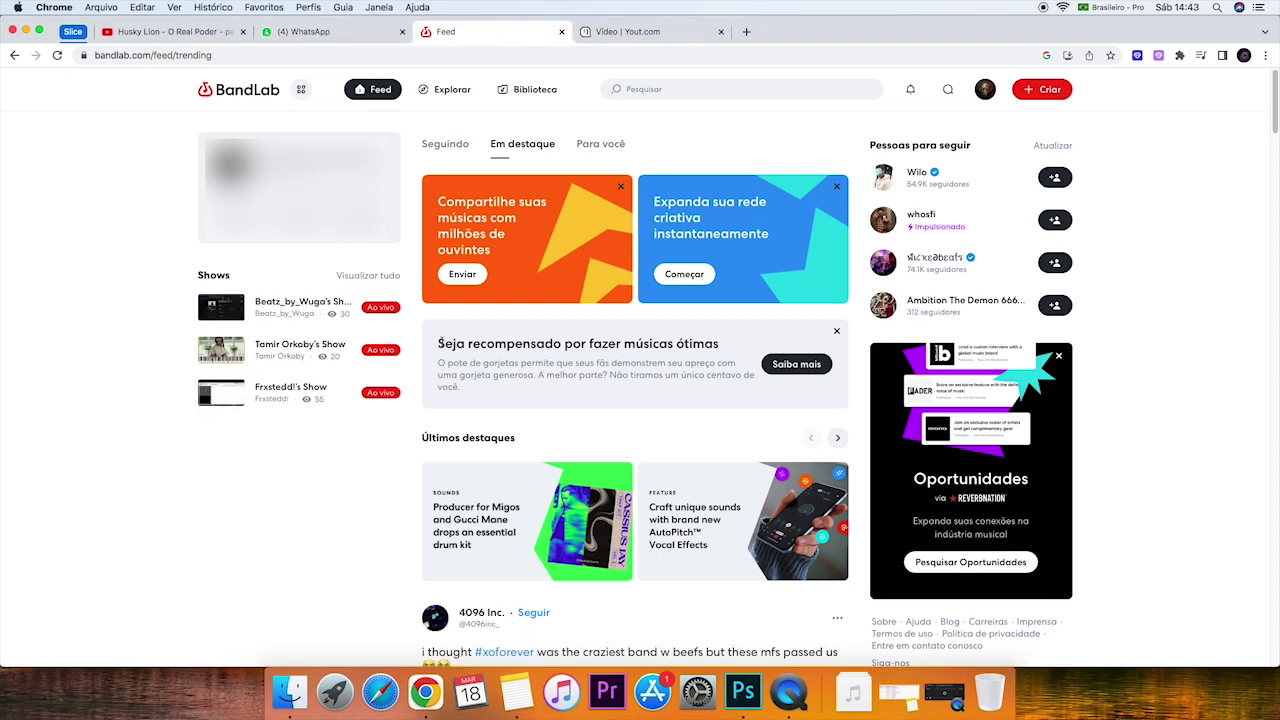
pyautogui.moveTo(716, 343); pyautogui.dragTo(555, 333)
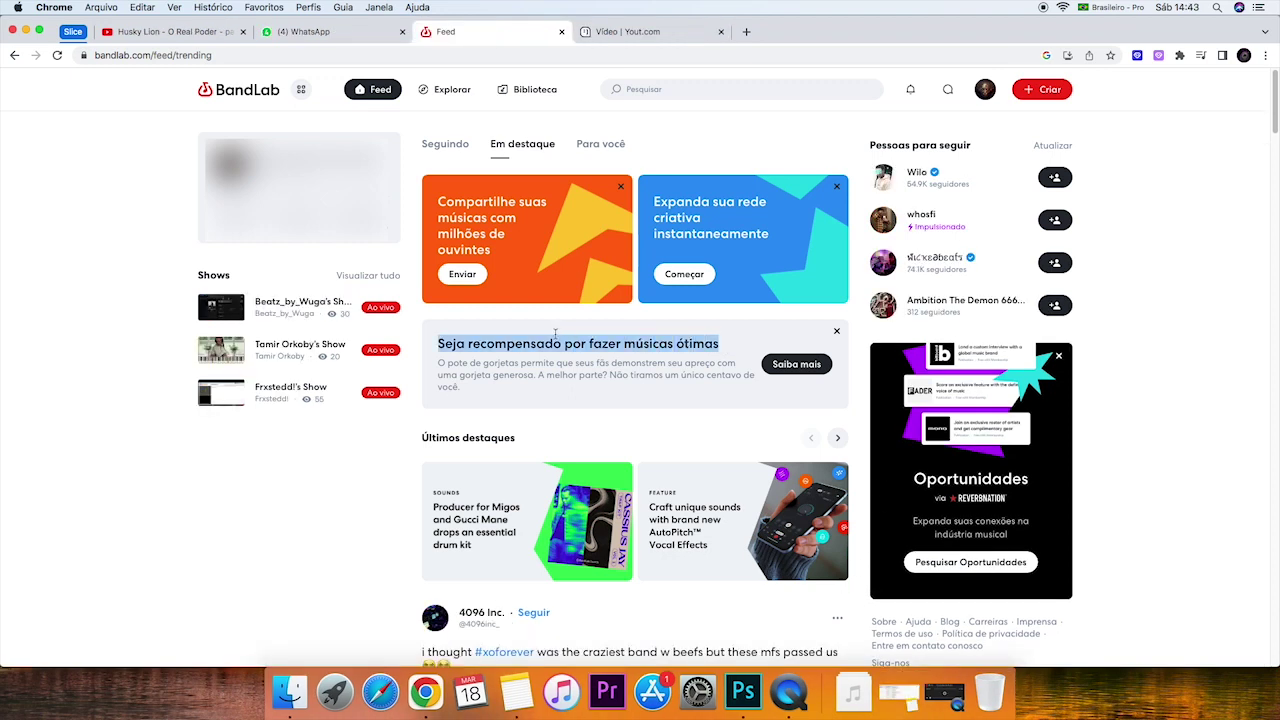
pyautogui.click(523, 343)
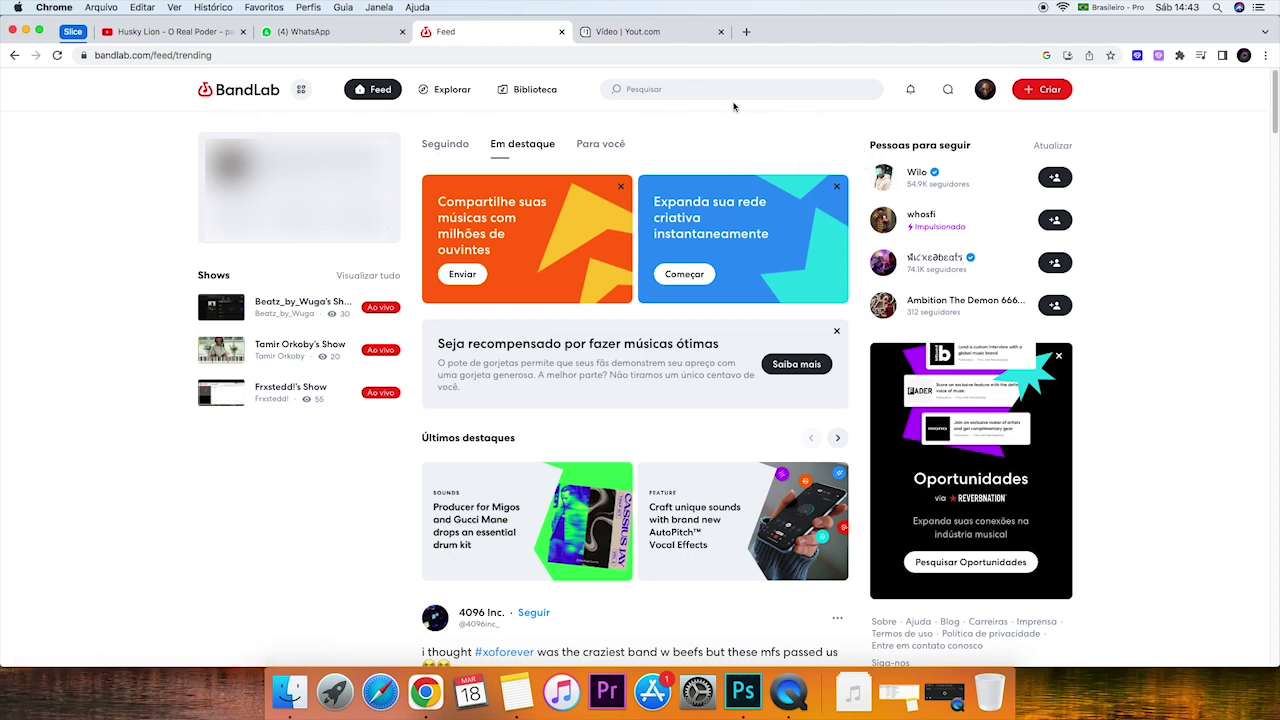
# Step: Generate a SongStarter idea from the text "hip hop, trap, witch", then stop its playback and discard it
pyautogui.click(1052, 93)
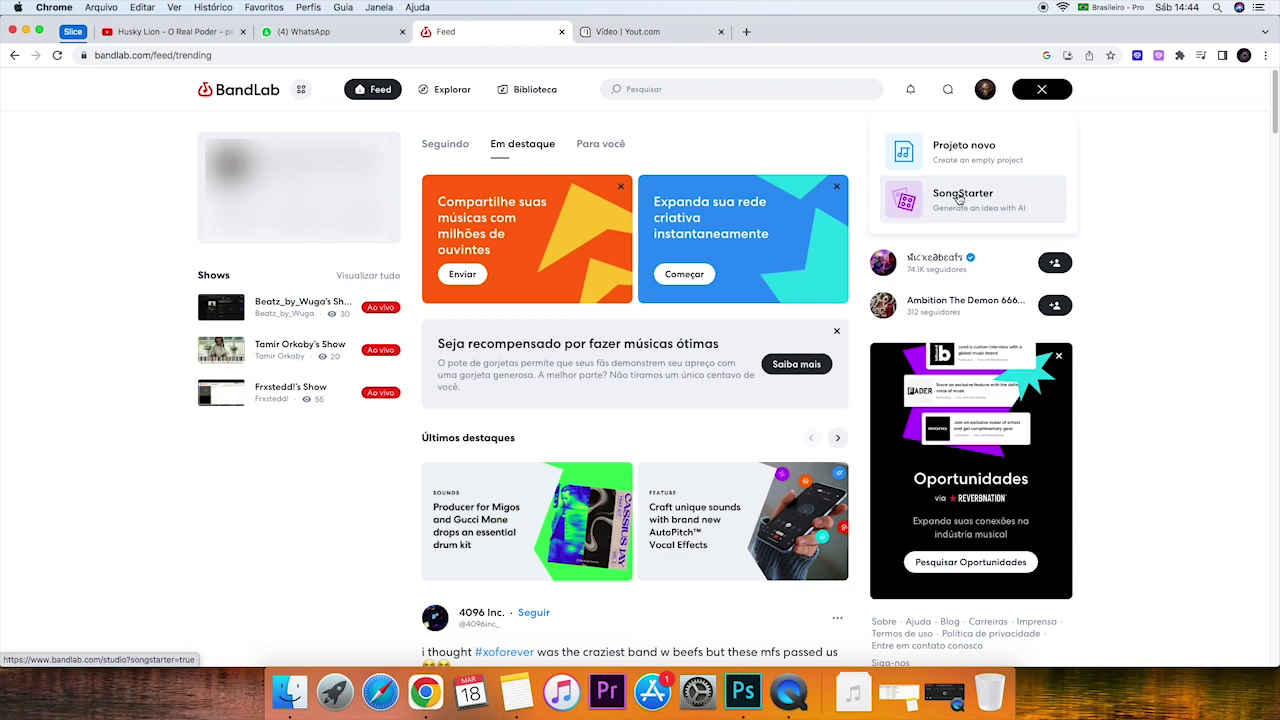
pyautogui.click(958, 198)
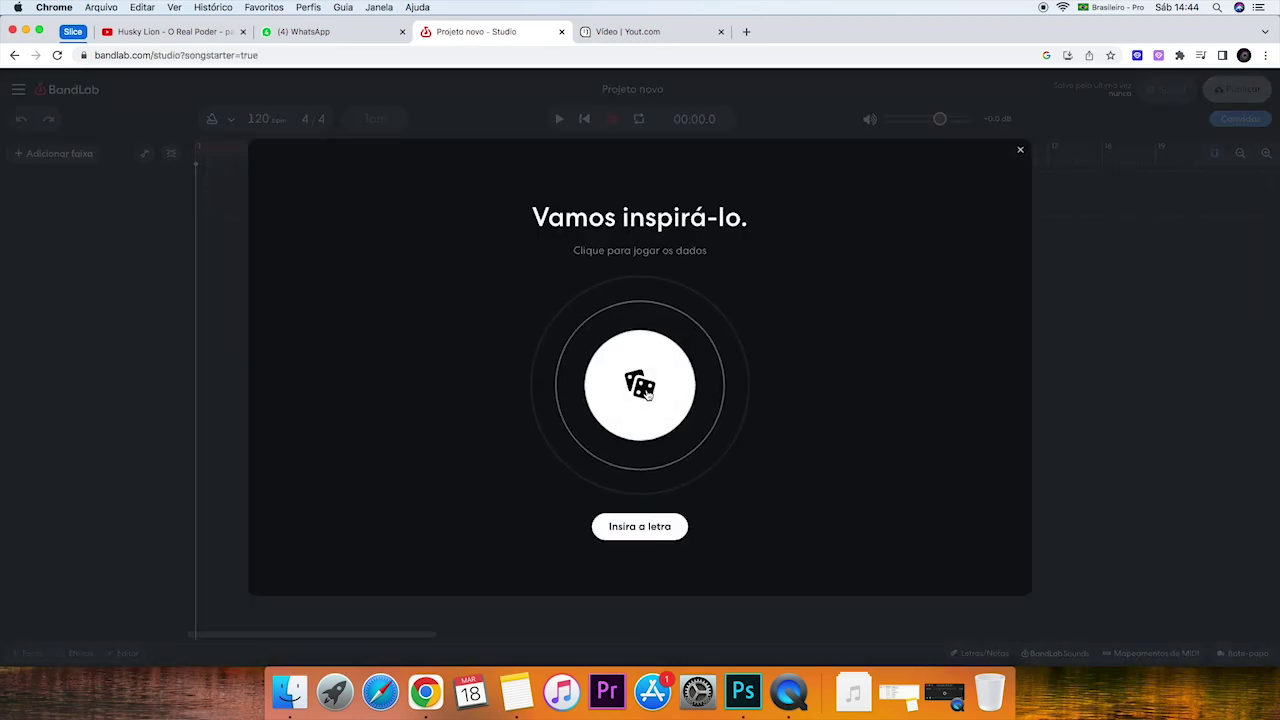
pyautogui.click(659, 524)
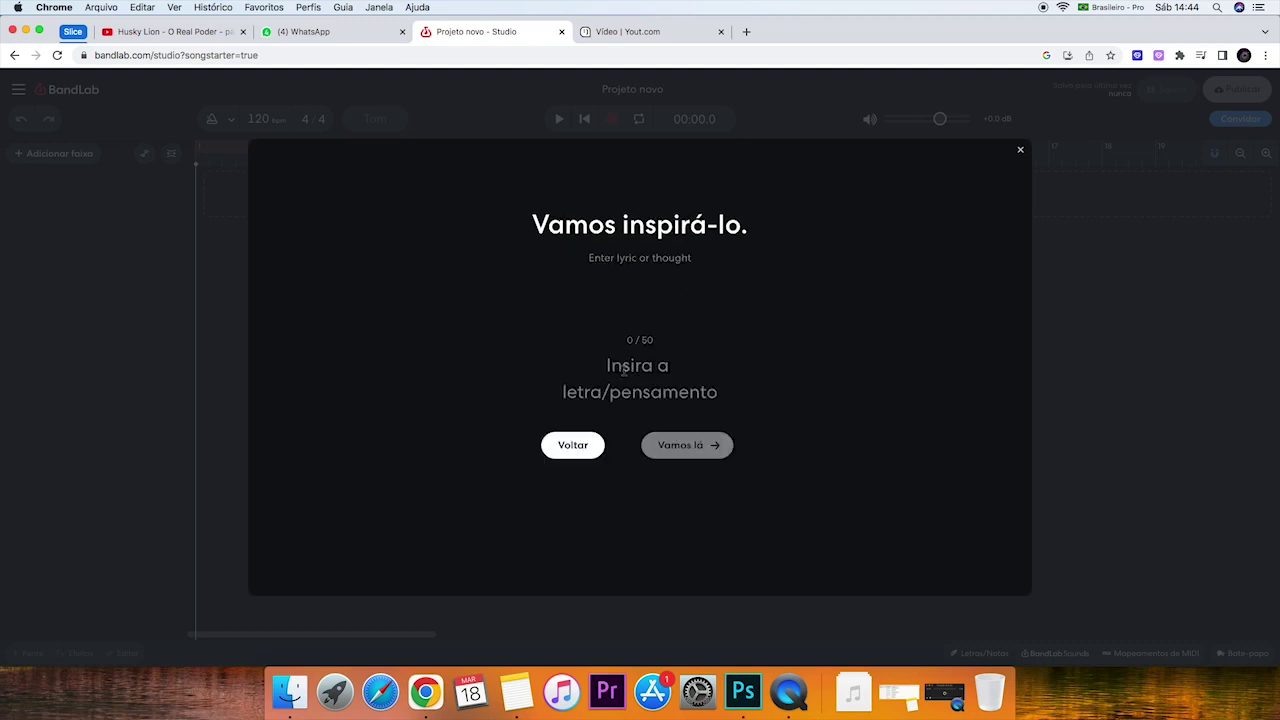
pyautogui.write('h')
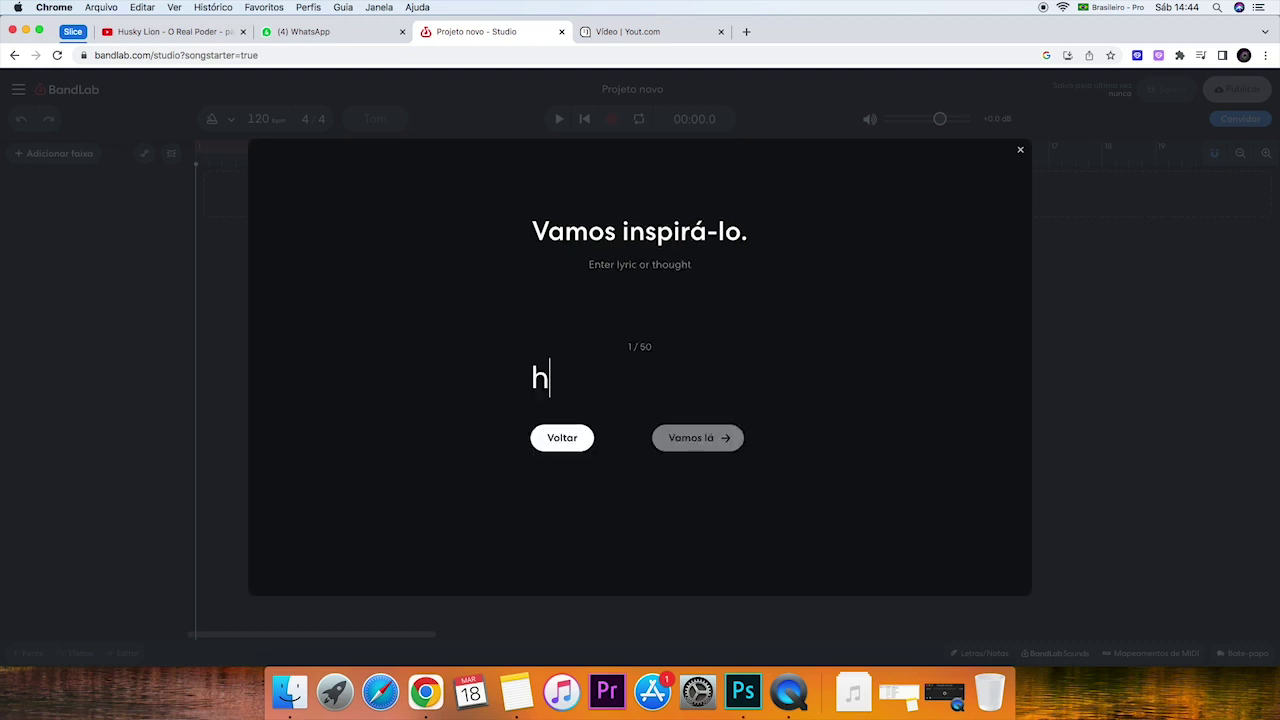
pyautogui.write('ip hop, trap,')
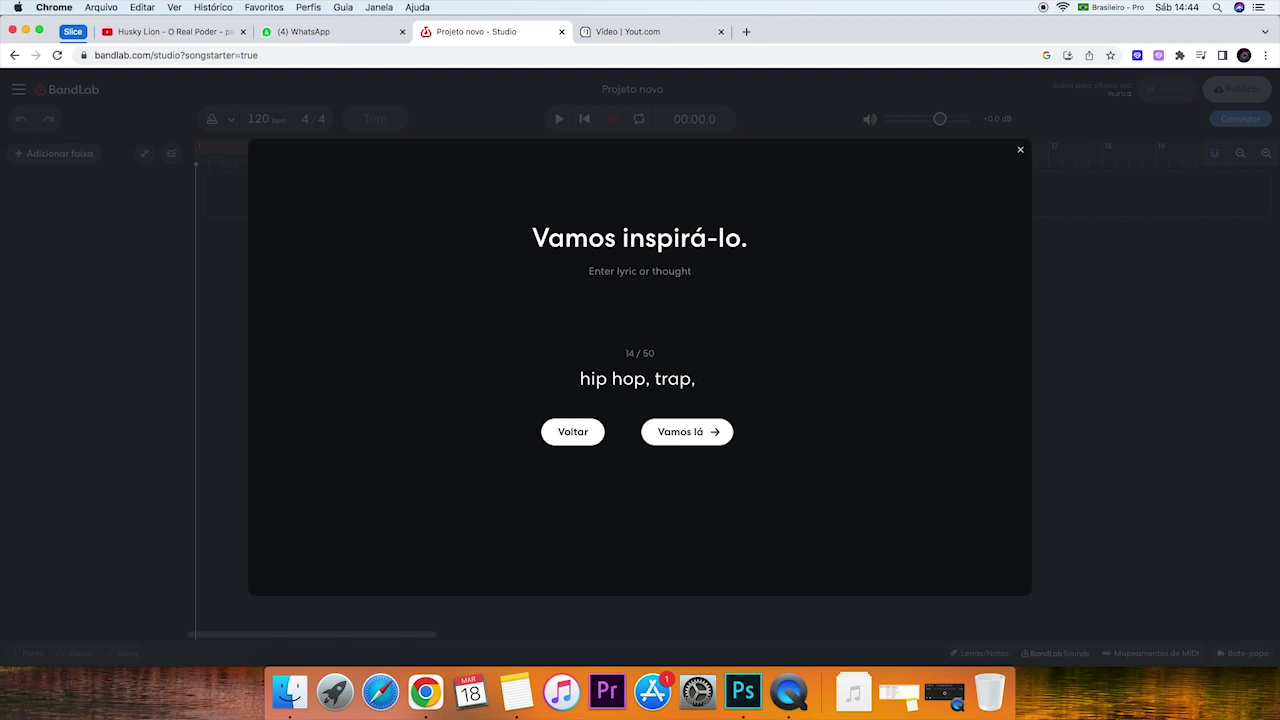
pyautogui.write(' witc')
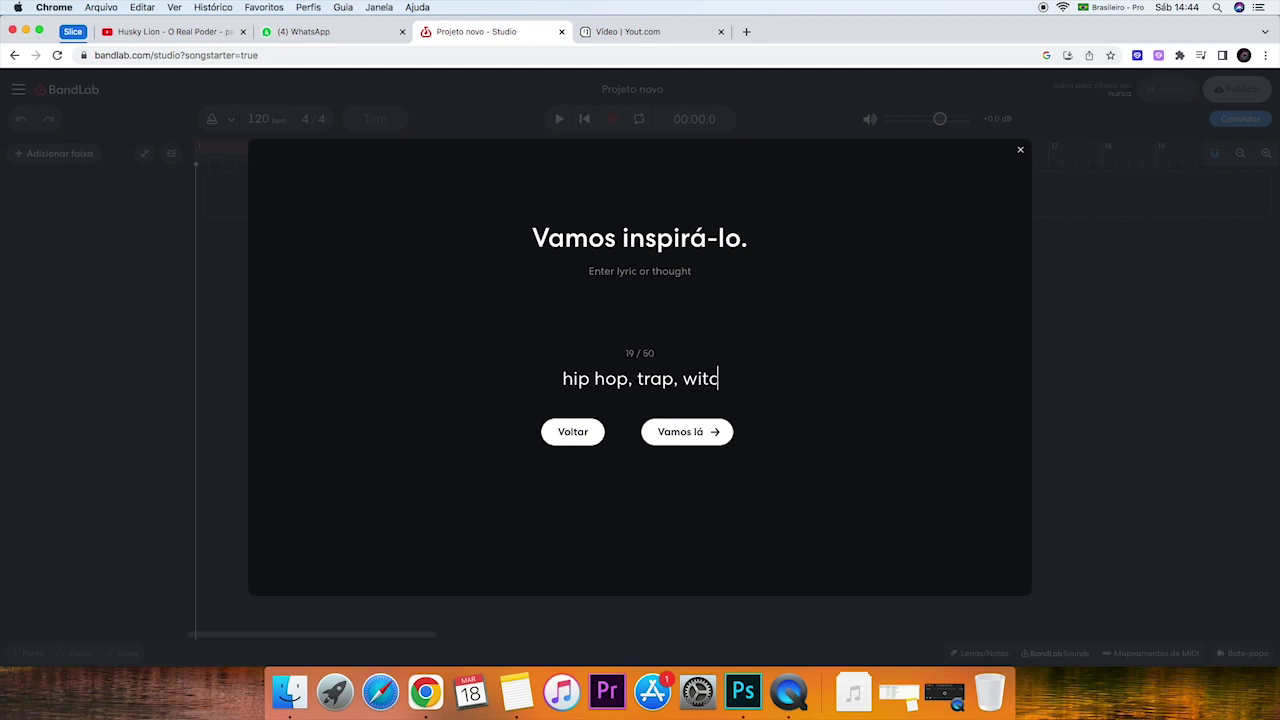
pyautogui.write('h,')
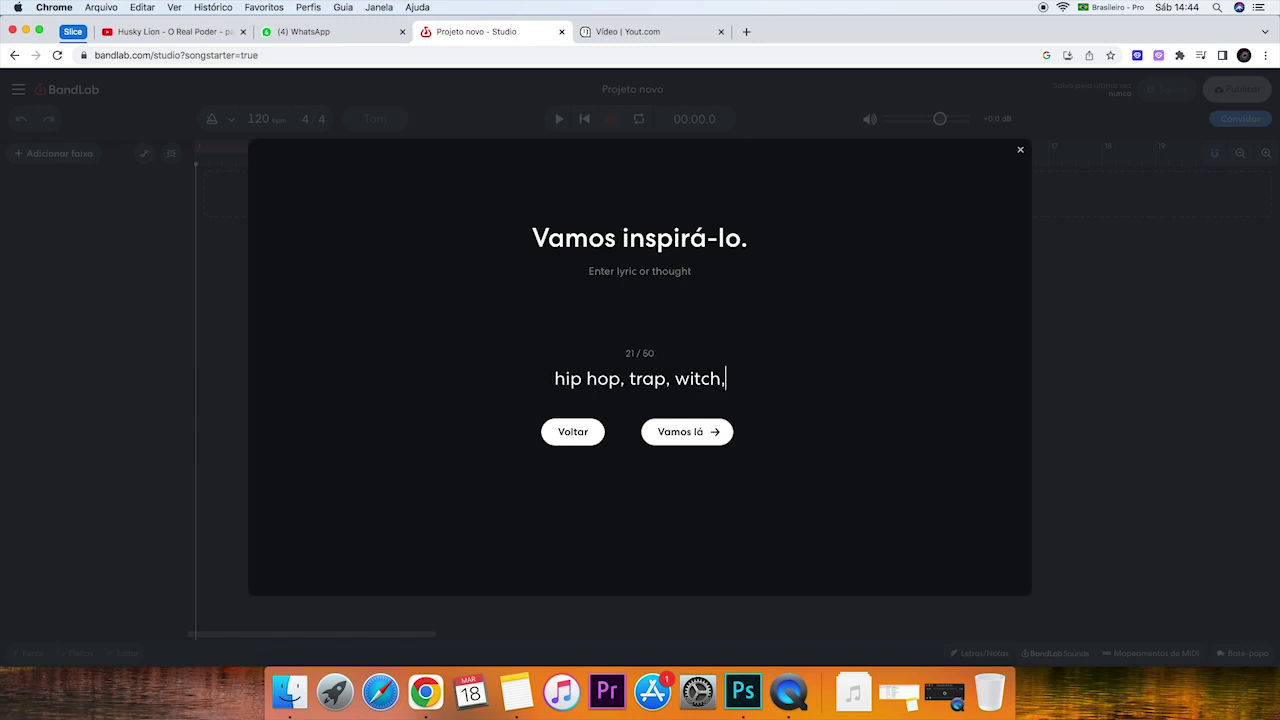
pyautogui.press('BackSpace')
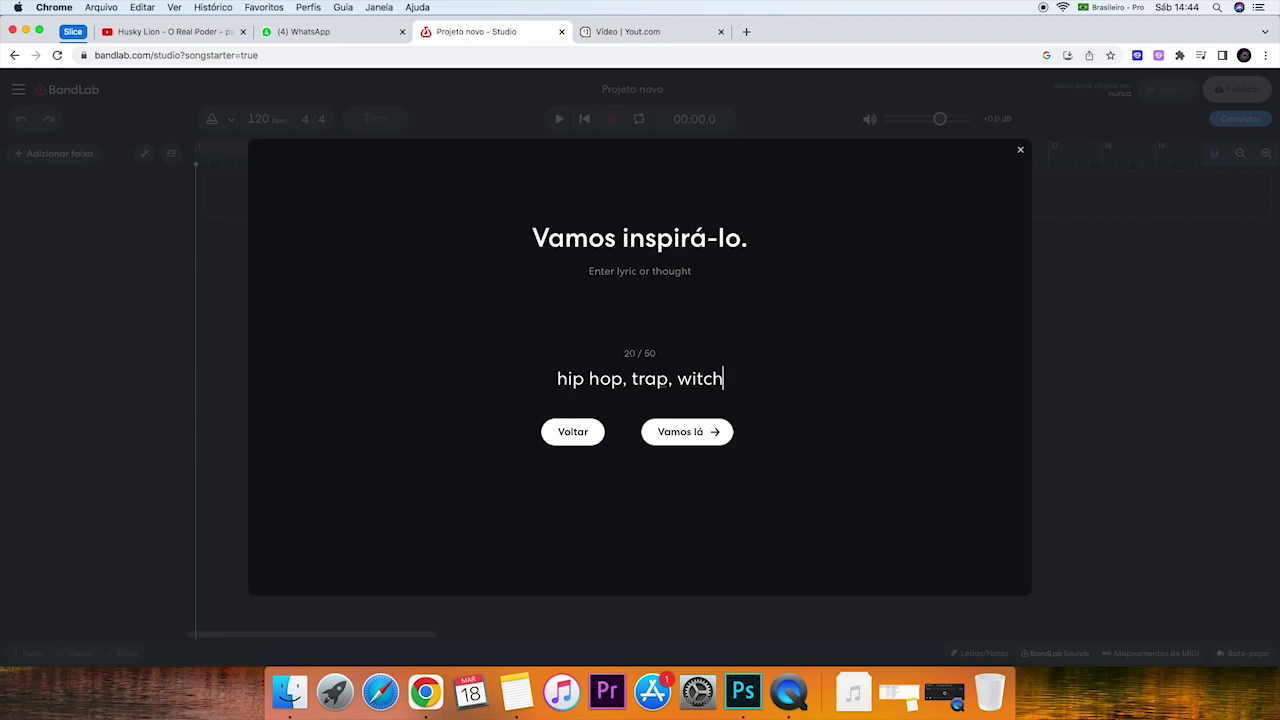
pyautogui.click(701, 433)
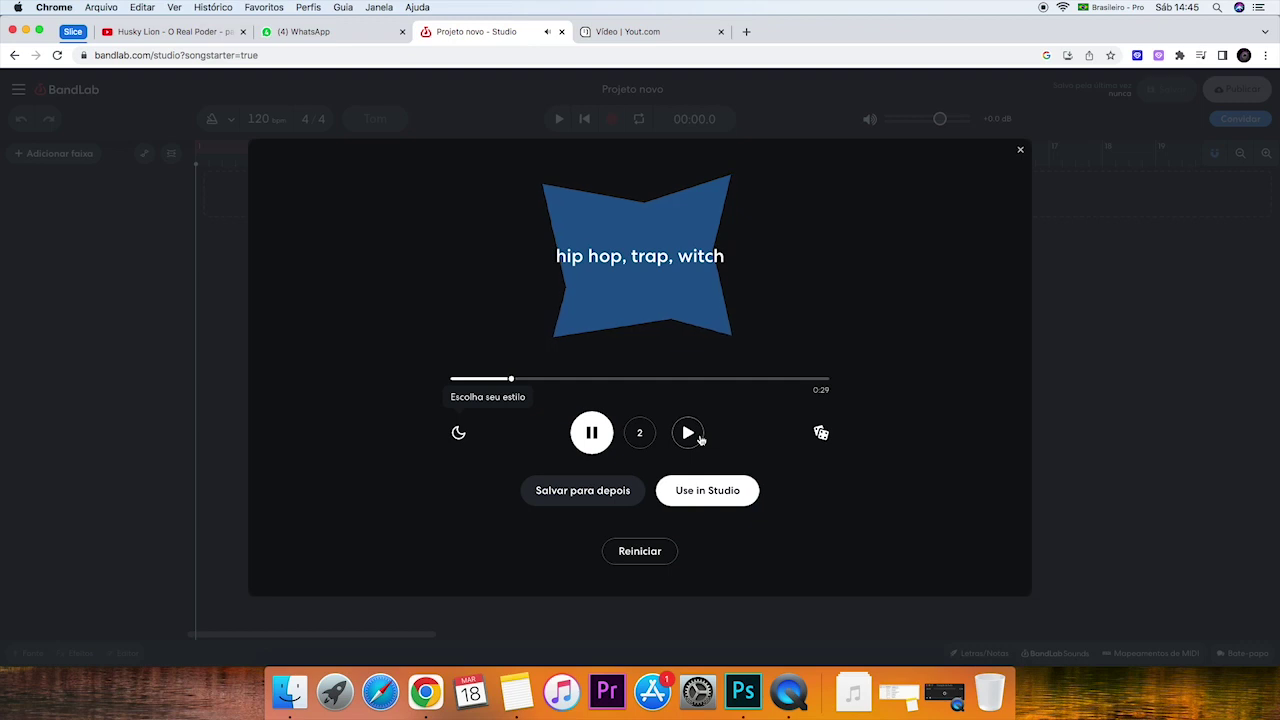
pyautogui.click(603, 437)
pyautogui.click(1020, 150)
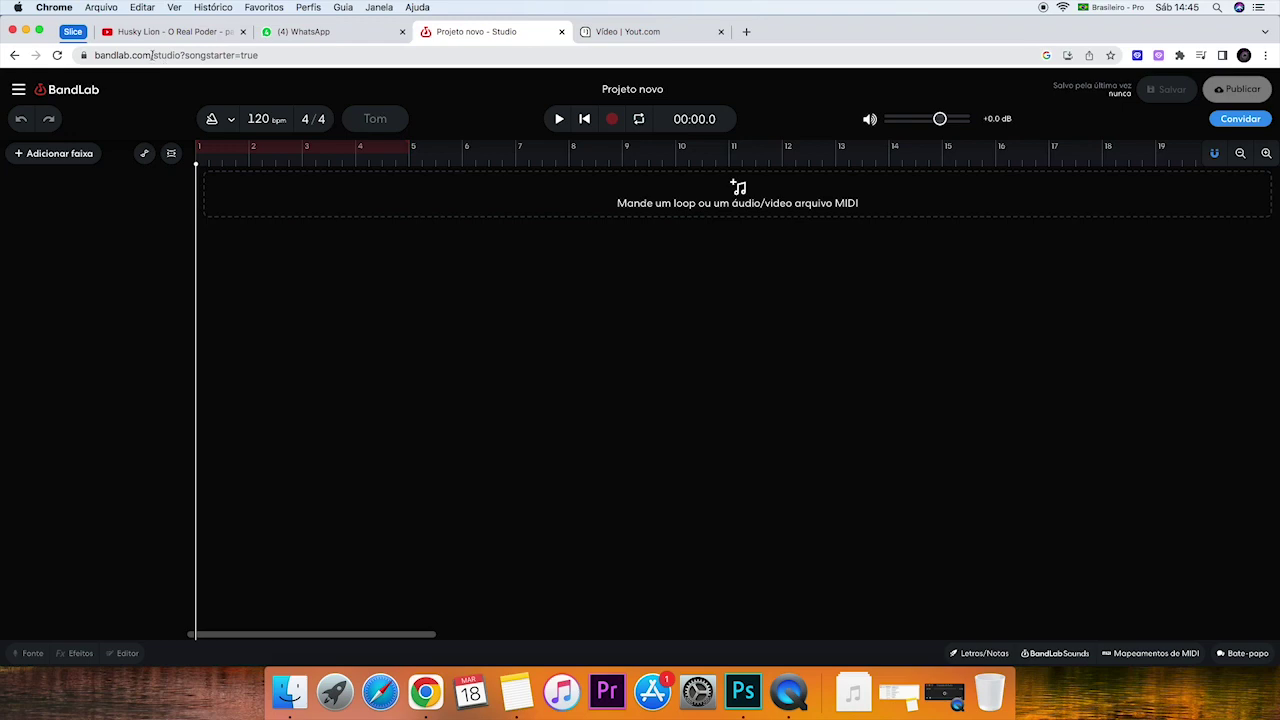
# Step: Return to the bandlab.com feed and create a new empty project
pyautogui.moveTo(258, 55); pyautogui.dragTo(155, 55)
pyautogui.press('BackSpace')
pyautogui.press('Return')
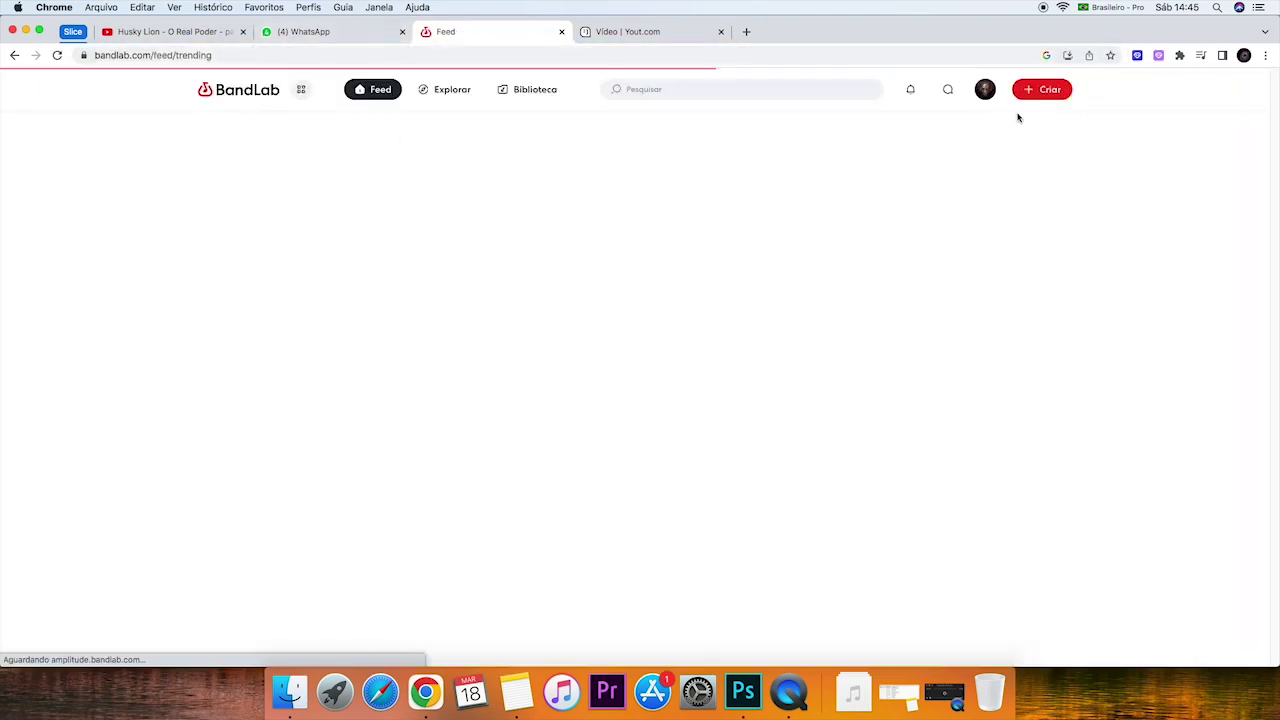
pyautogui.click(1040, 89)
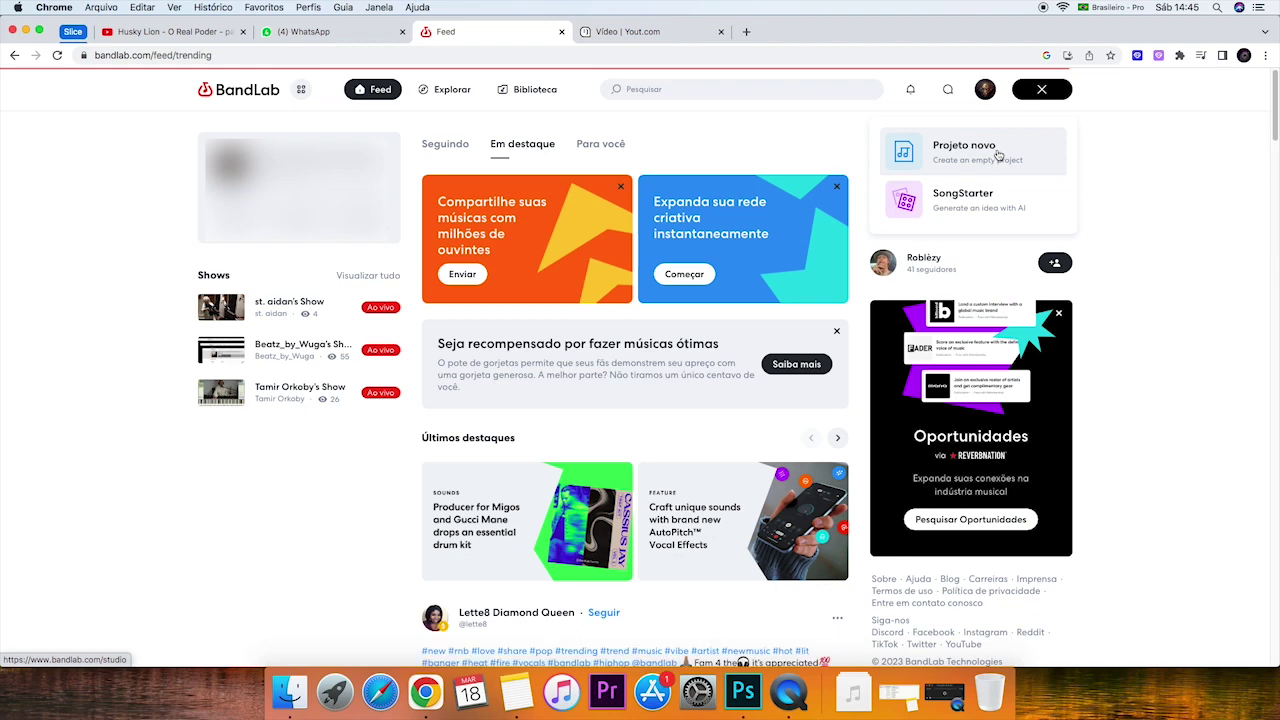
pyautogui.click(1128, 160)
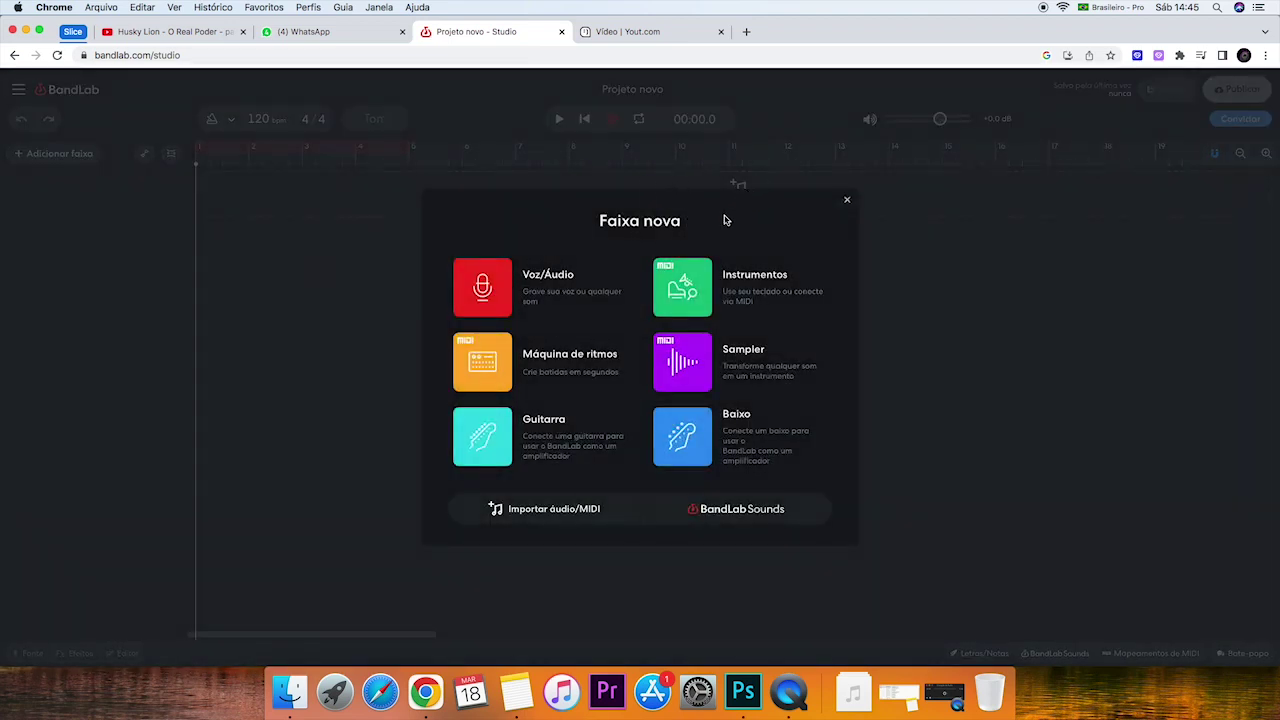
# Step: Add a Voz/Áudio track to the project and check the browser's microphone permission
pyautogui.click(555, 295)
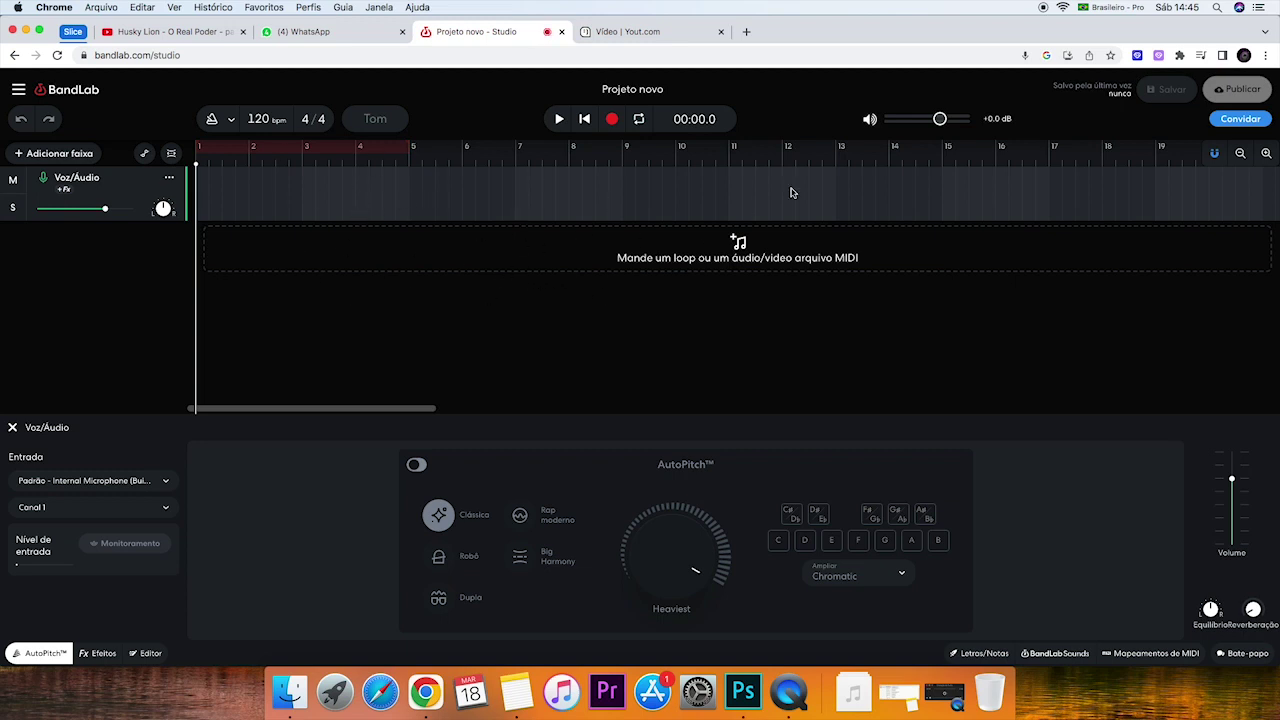
pyautogui.click(1025, 56)
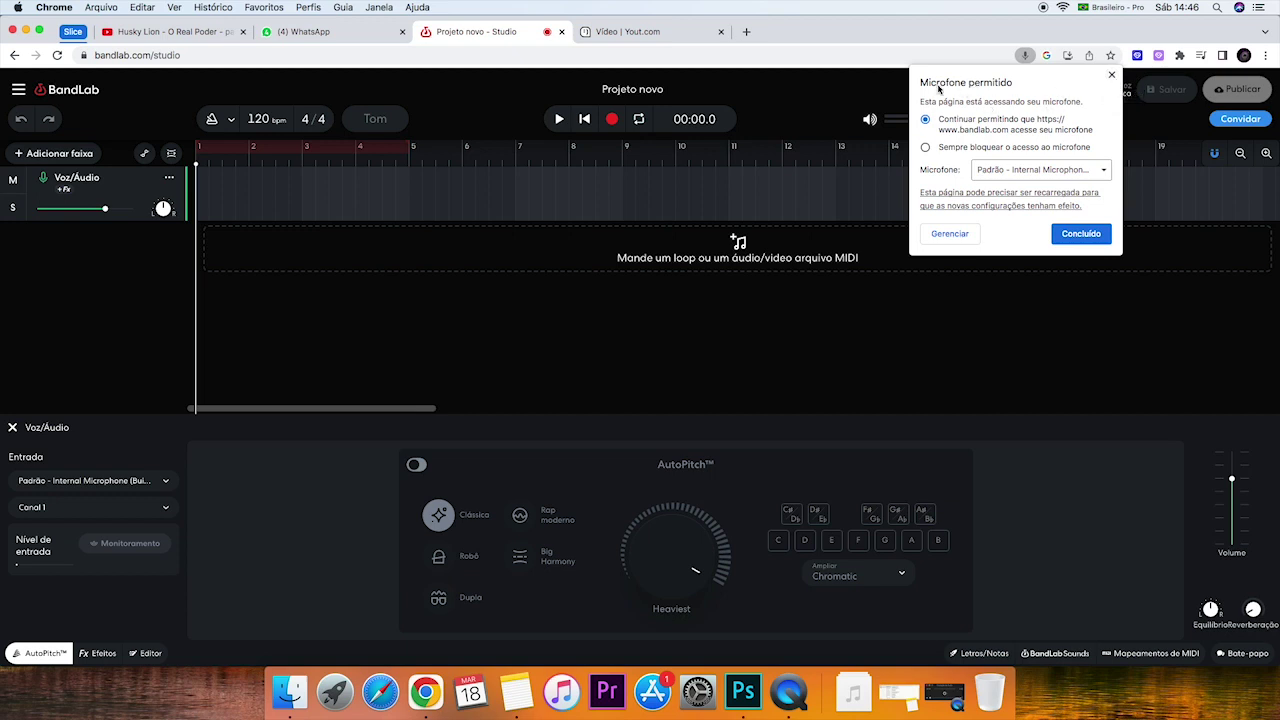
pyautogui.click(1111, 75)
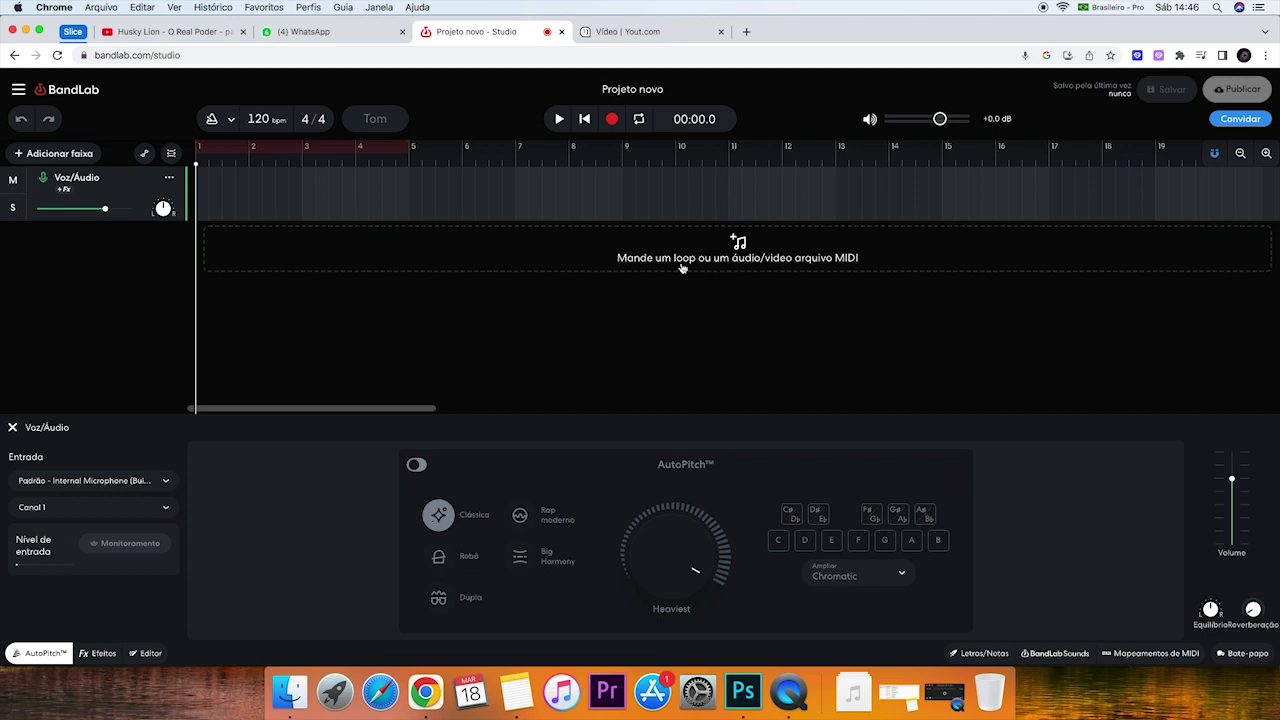
# Step: Import SoundFull beat.mp3 from the Mesa folder as a new audio track
pyautogui.click(737, 258)
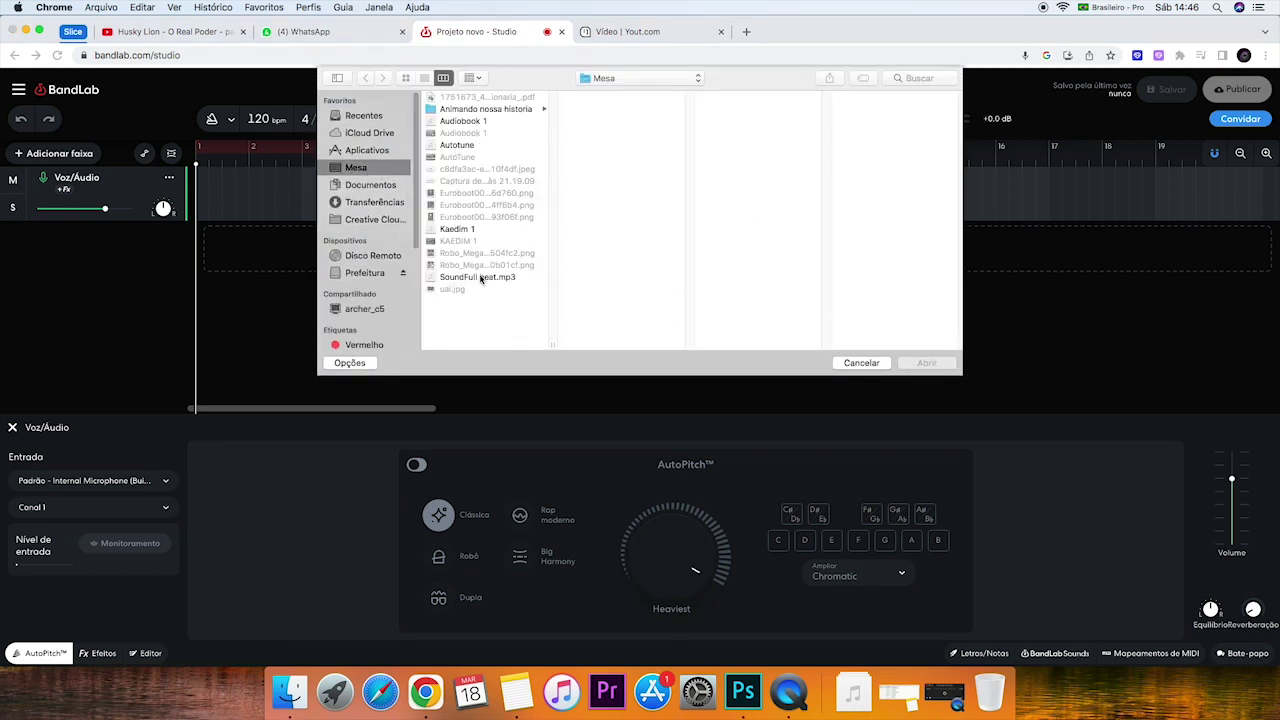
pyautogui.click(481, 279)
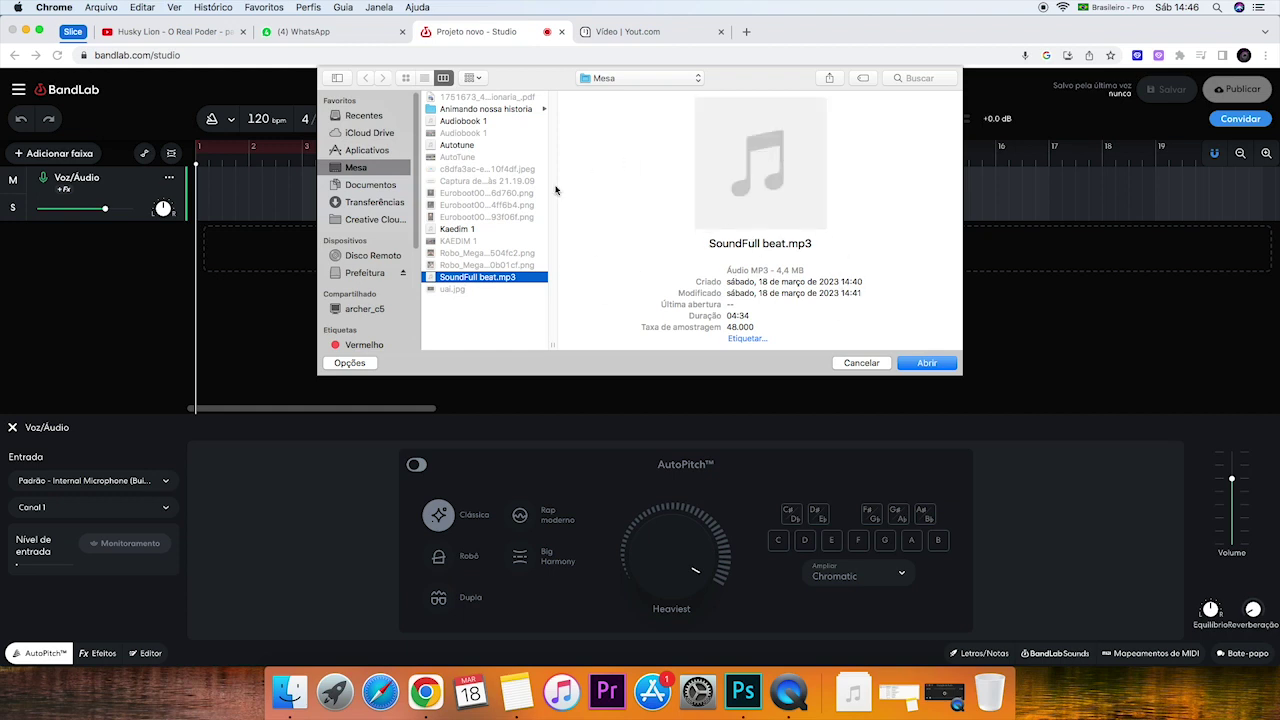
pyautogui.click(943, 367)
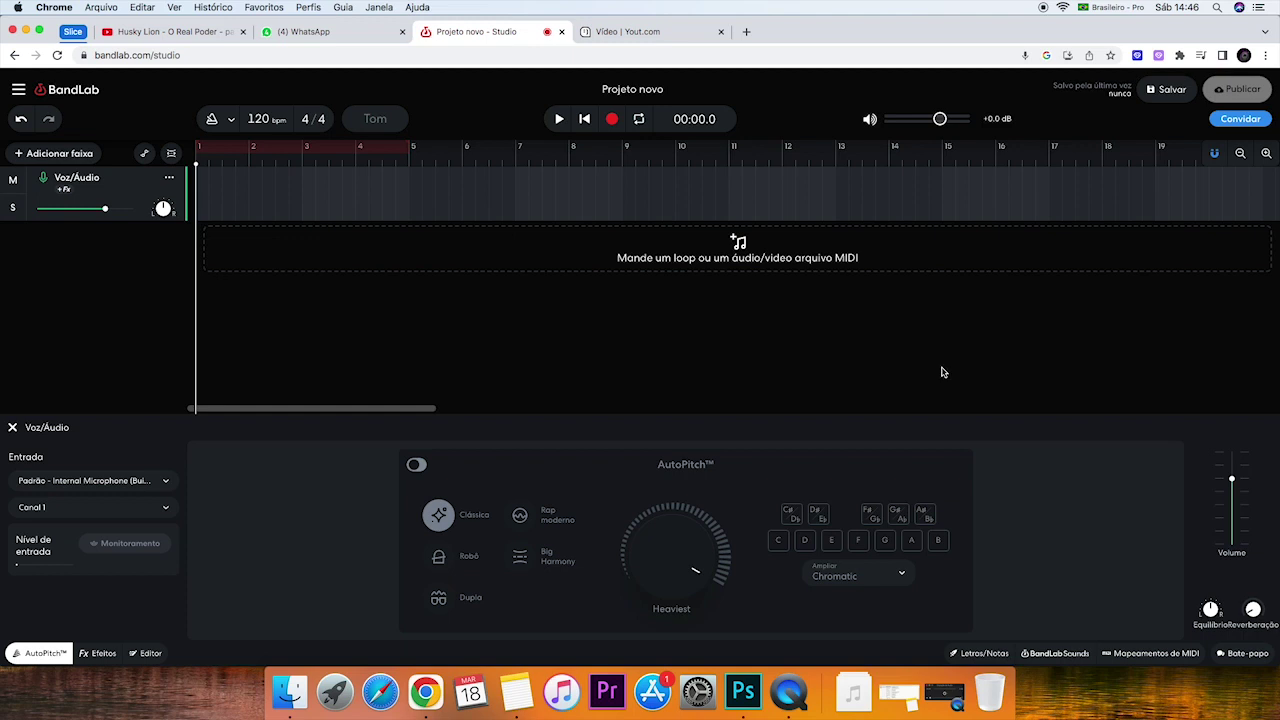
# Step: Play the imported beat briefly, select the Voz/Áudio track and return the playhead to the start
pyautogui.press('space')
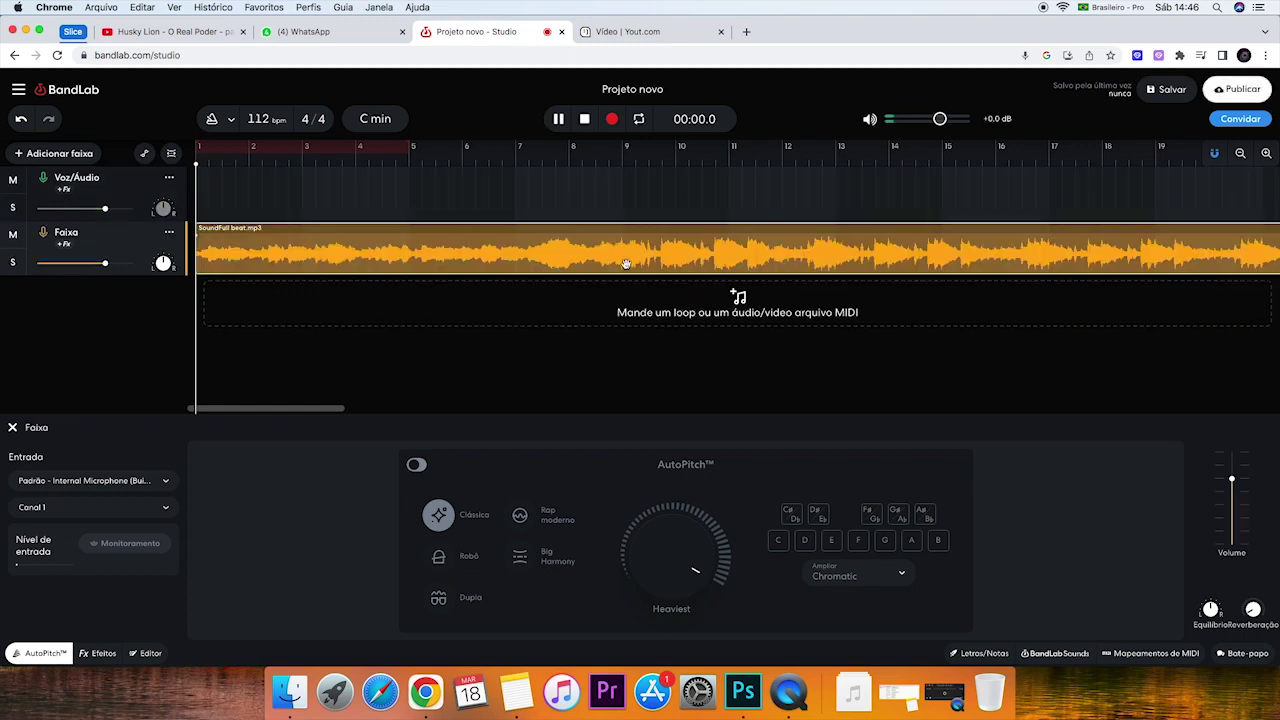
pyautogui.press('space')
pyautogui.click(289, 195)
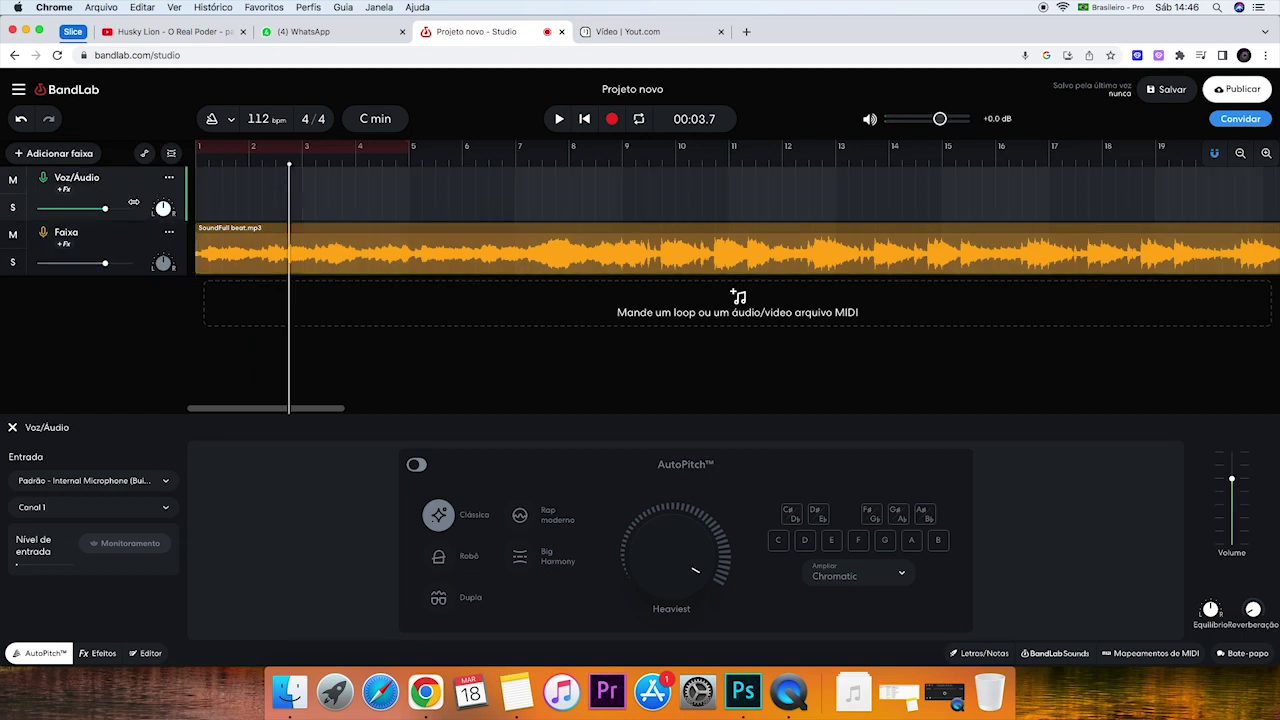
pyautogui.press('Return')
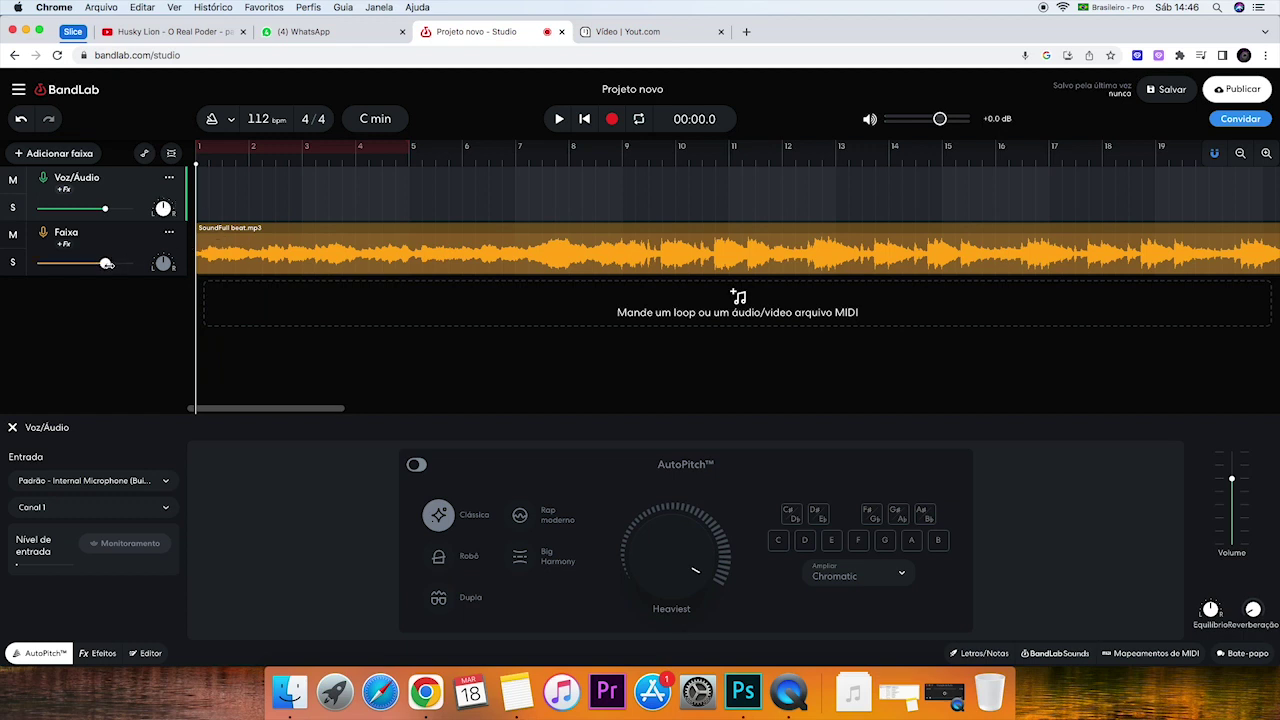
# Step: Try muting the imported beat track and play the project to test it
pyautogui.click(14, 238)
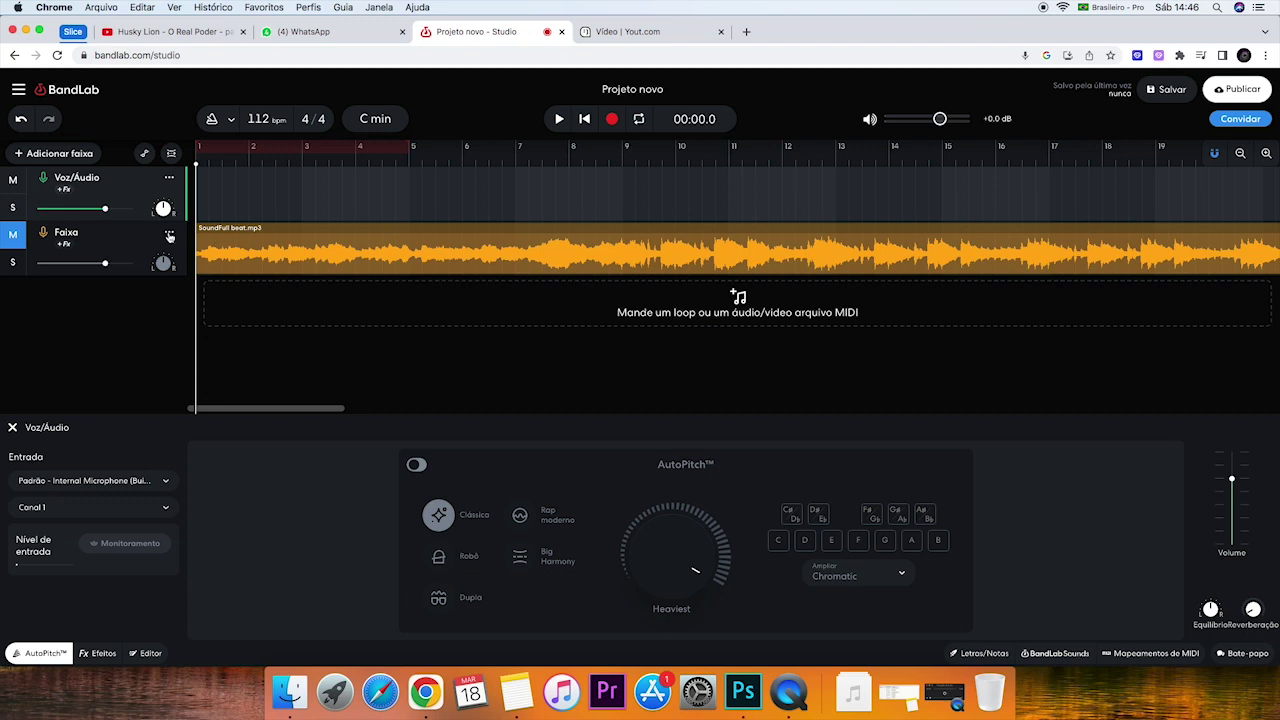
pyautogui.press('space')
pyautogui.press('space')
# Step: Reposition the playhead near the start of the timeline and play the project
pyautogui.moveTo(200, 242); pyautogui.dragTo(236, 259)
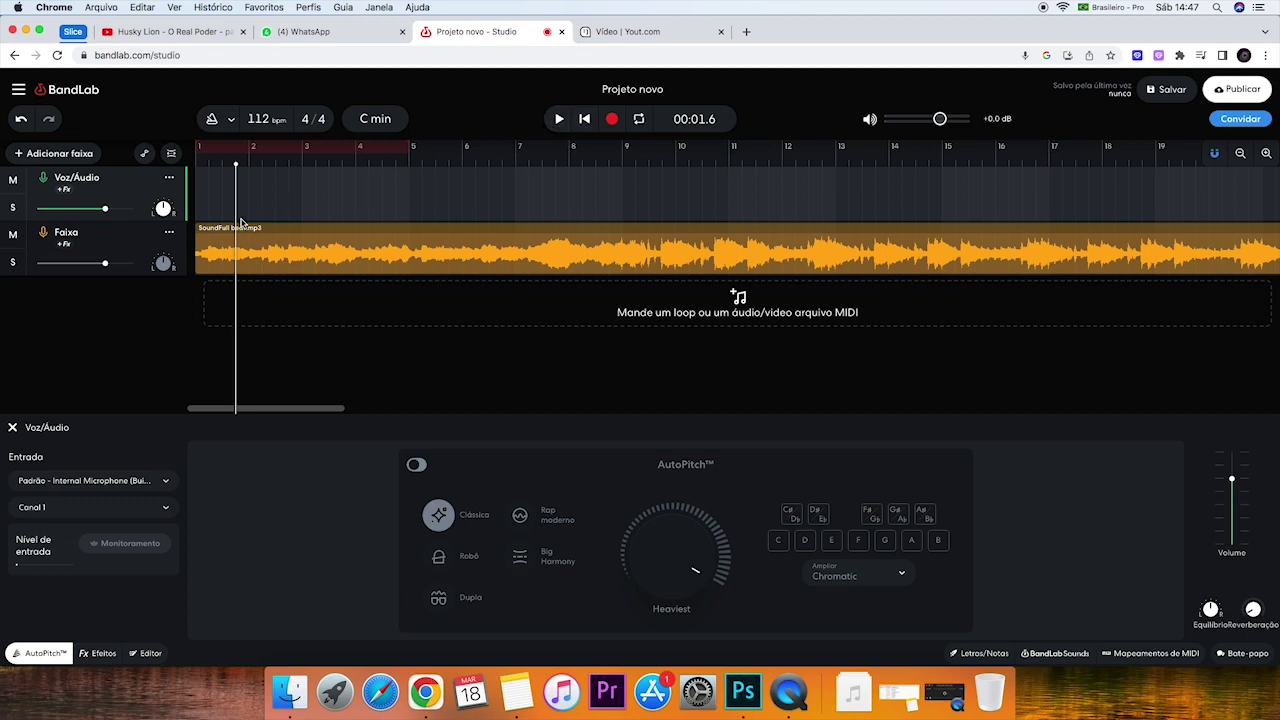
pyautogui.click(204, 209)
pyautogui.click(559, 119)
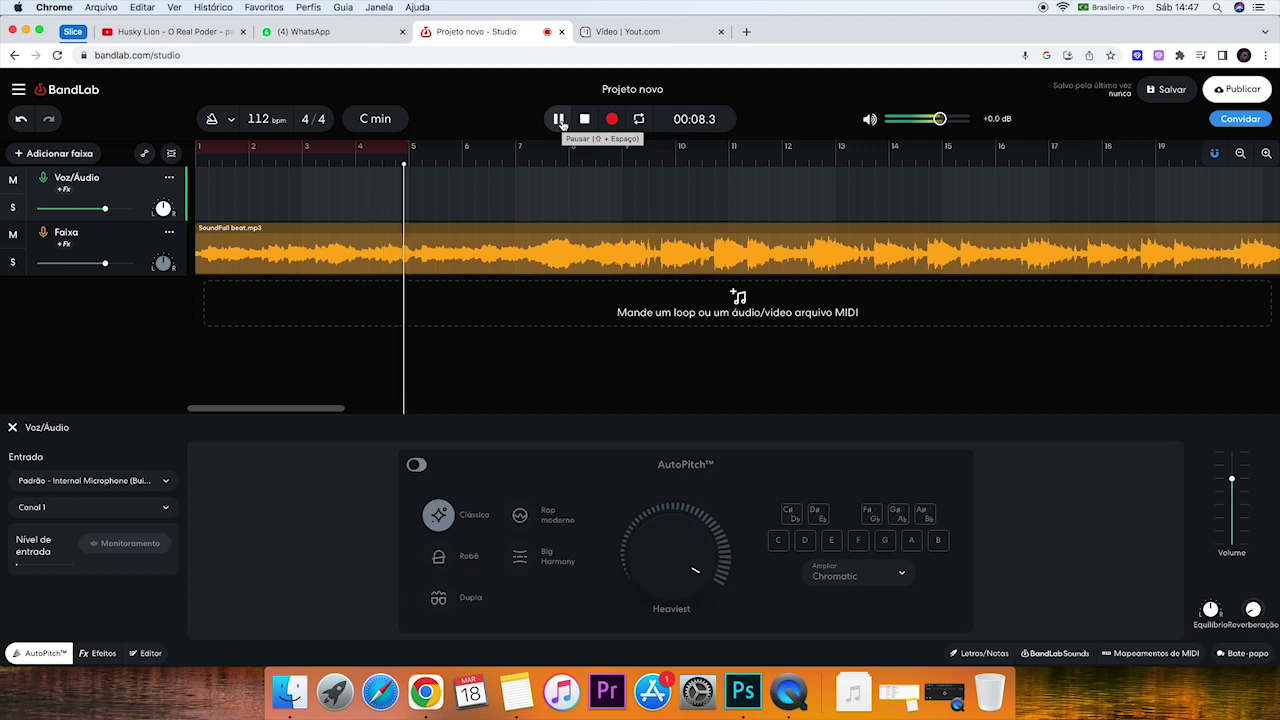
# Step: Mute the beat track and record a vocal take on the Voz/Áudio track from bar 5 to about bar 22
pyautogui.hotkey('shift', 'space')
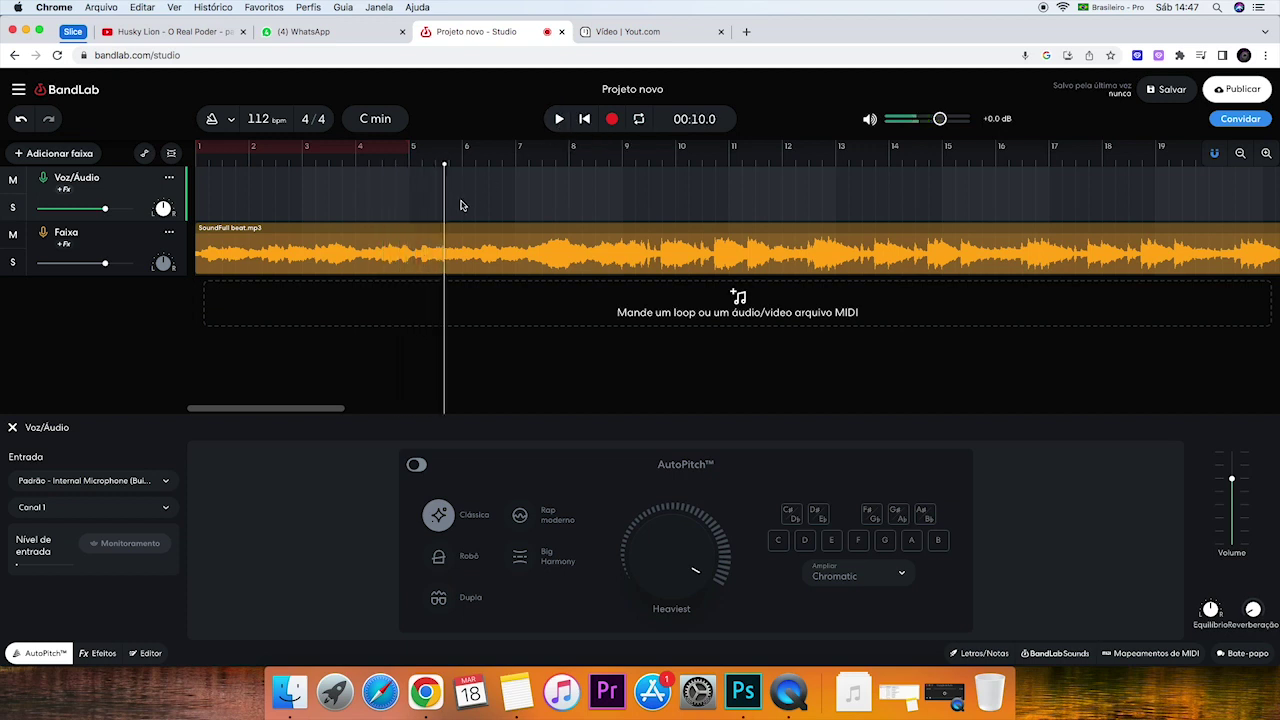
pyautogui.moveTo(445, 194); pyautogui.dragTo(415, 196)
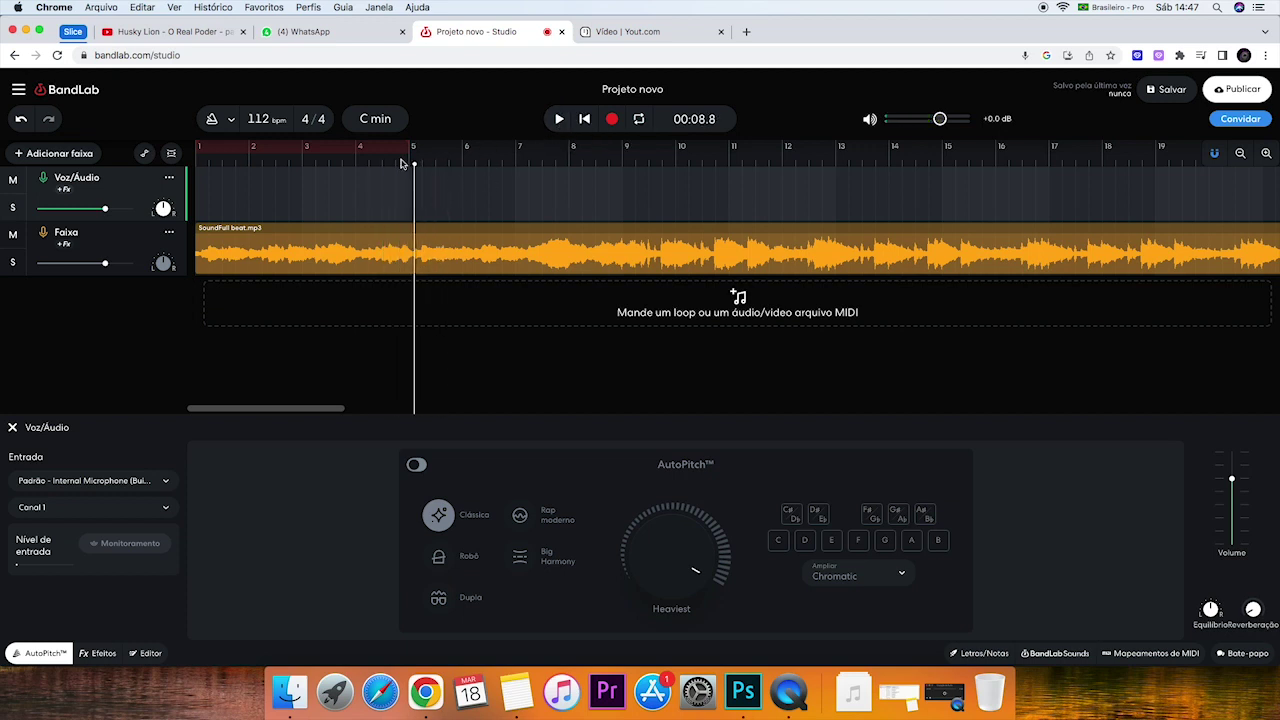
pyautogui.click(13, 235)
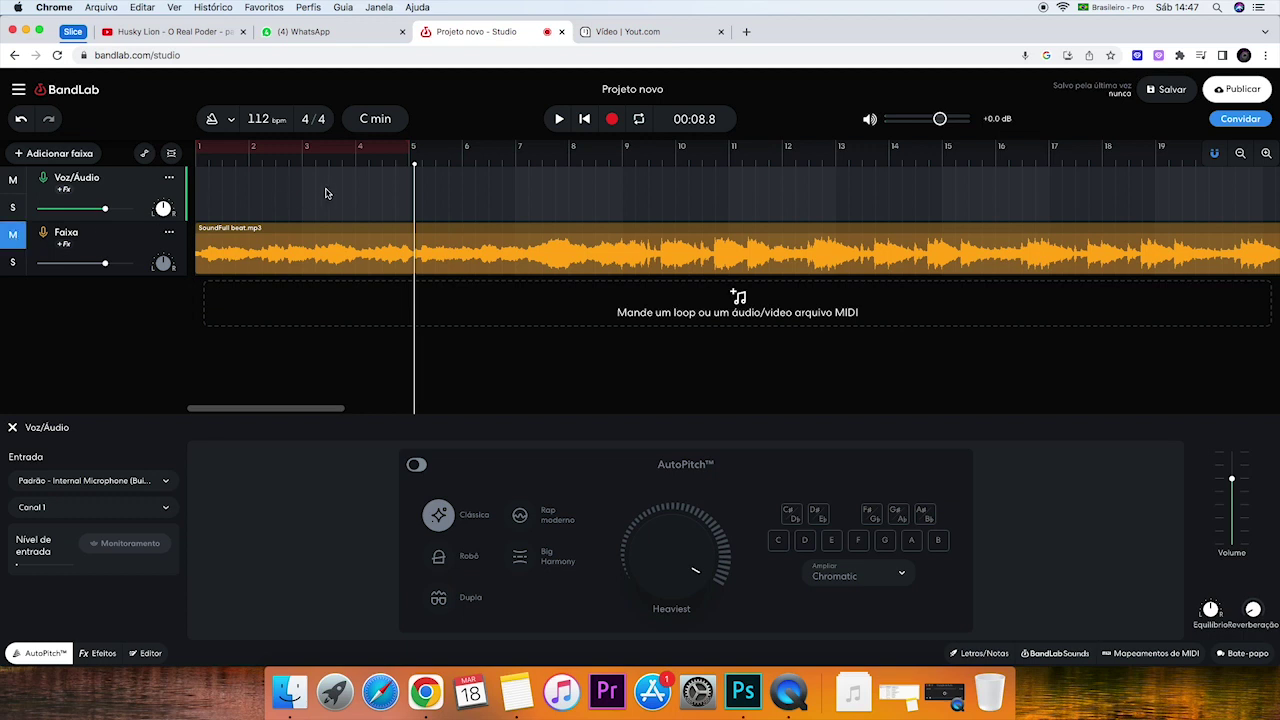
pyautogui.click(612, 120)
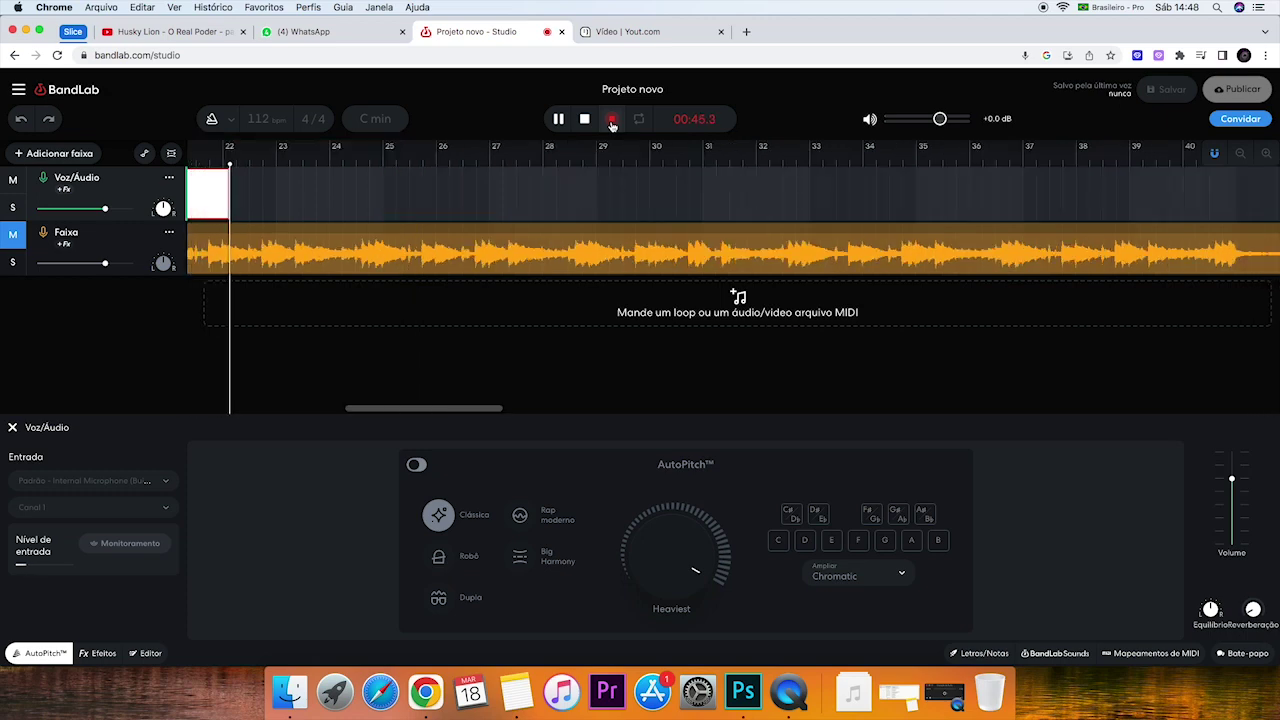
pyautogui.click(612, 119)
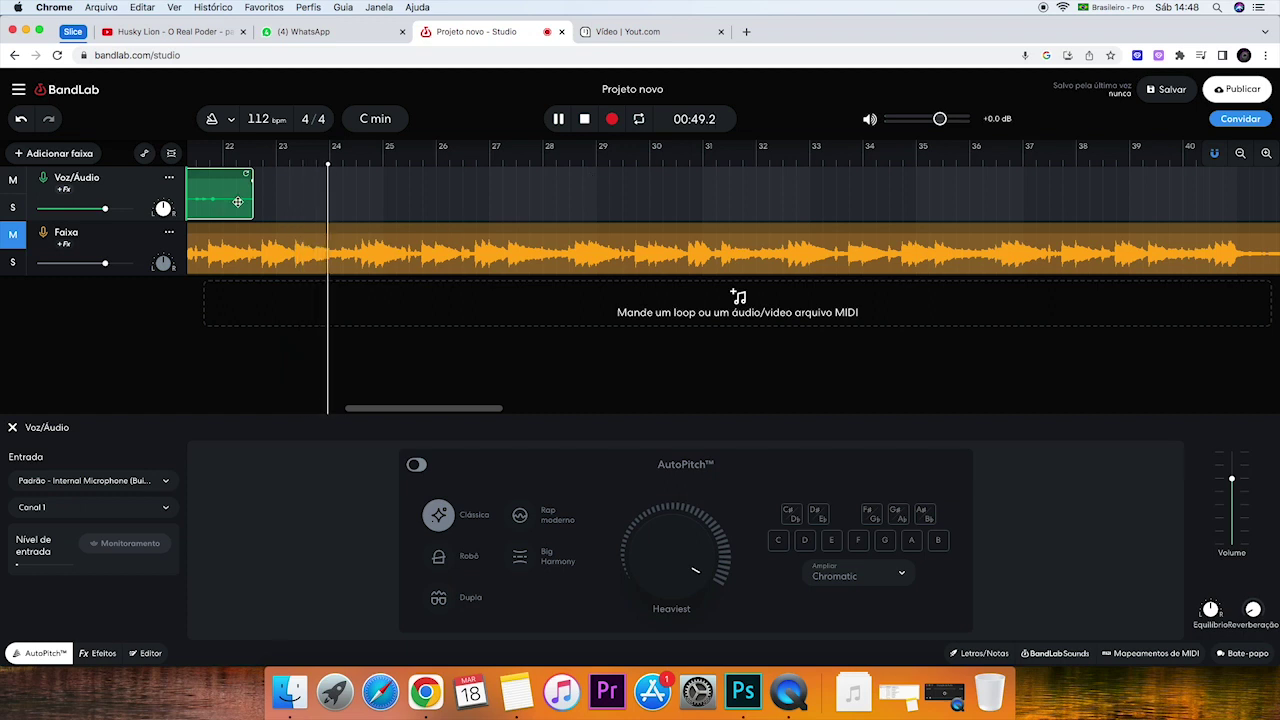
pyautogui.click(584, 119)
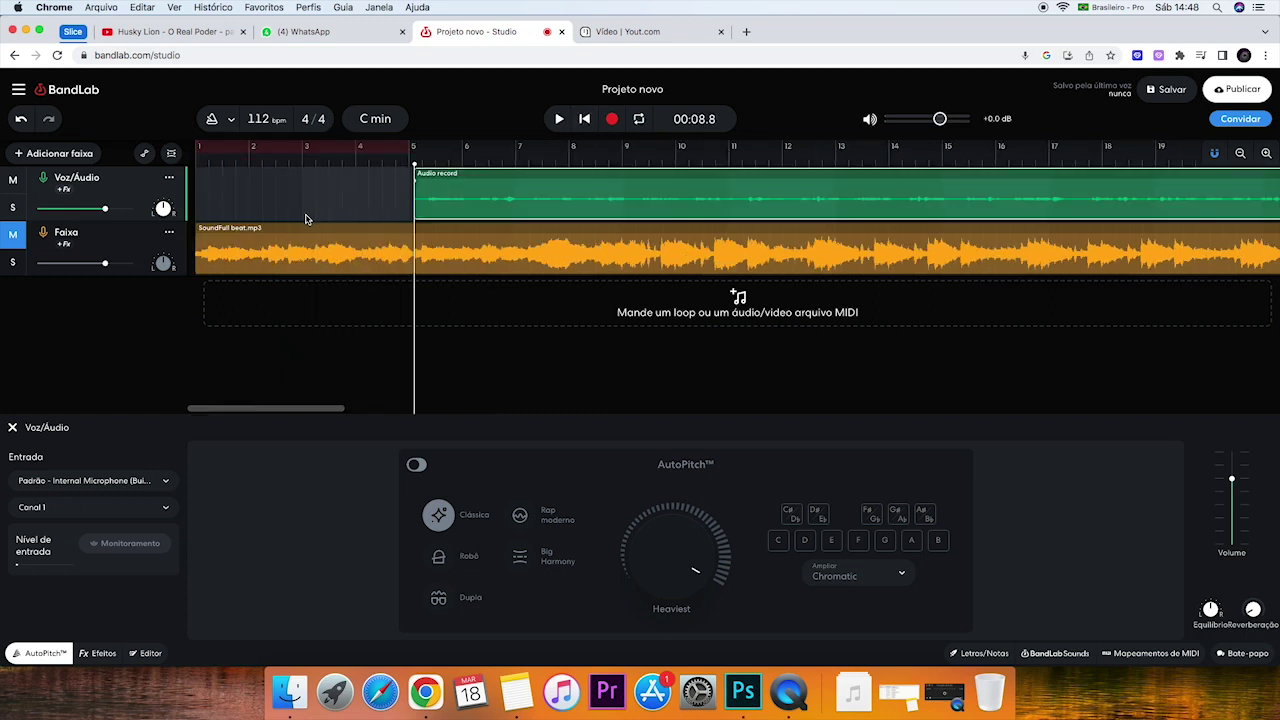
# Step: Play back the vocal recording on its own from bar 5, with the beat still muted
pyautogui.moveTo(320, 410); pyautogui.dragTo(251, 407)
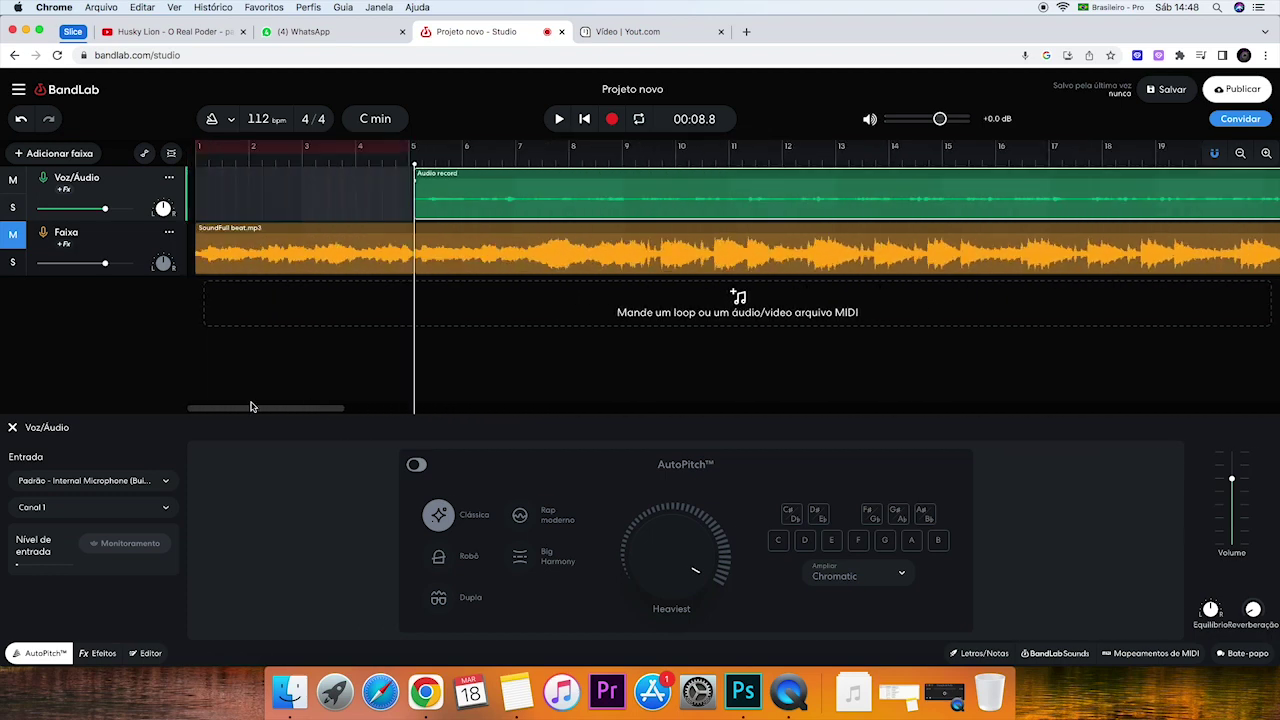
pyautogui.press('space')
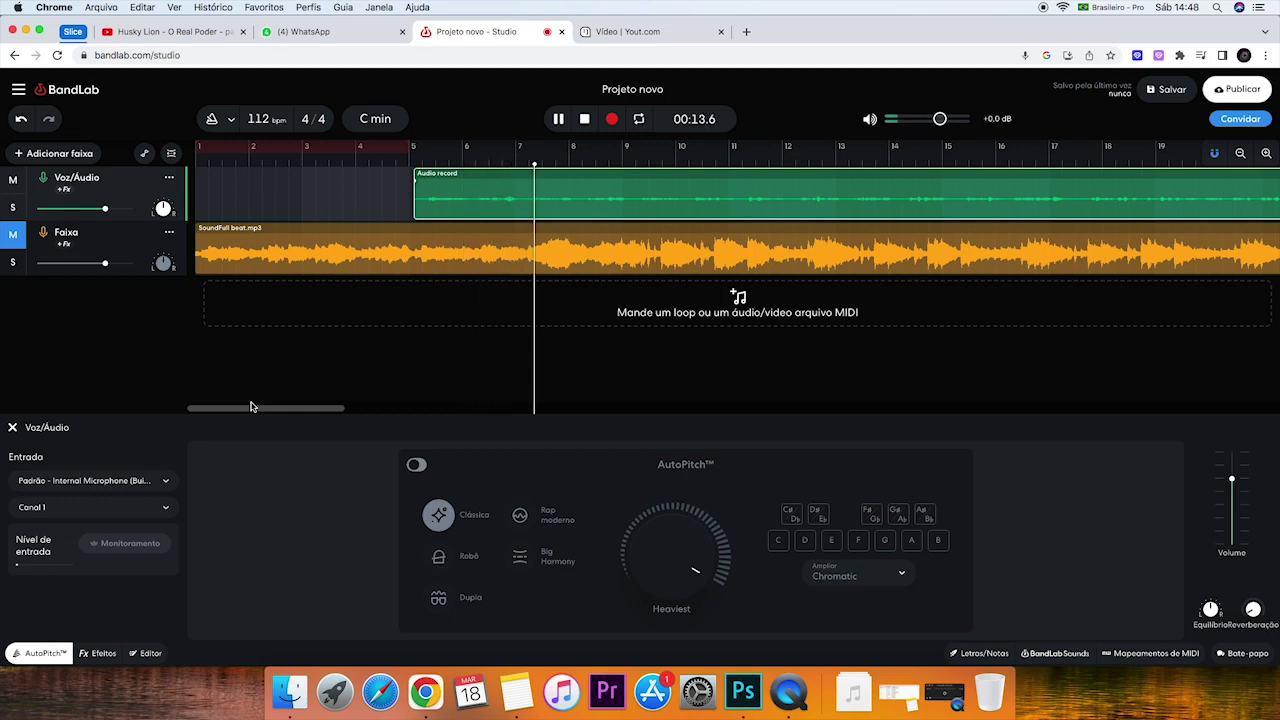
pyautogui.press('XF86AudioRaiseVolume')
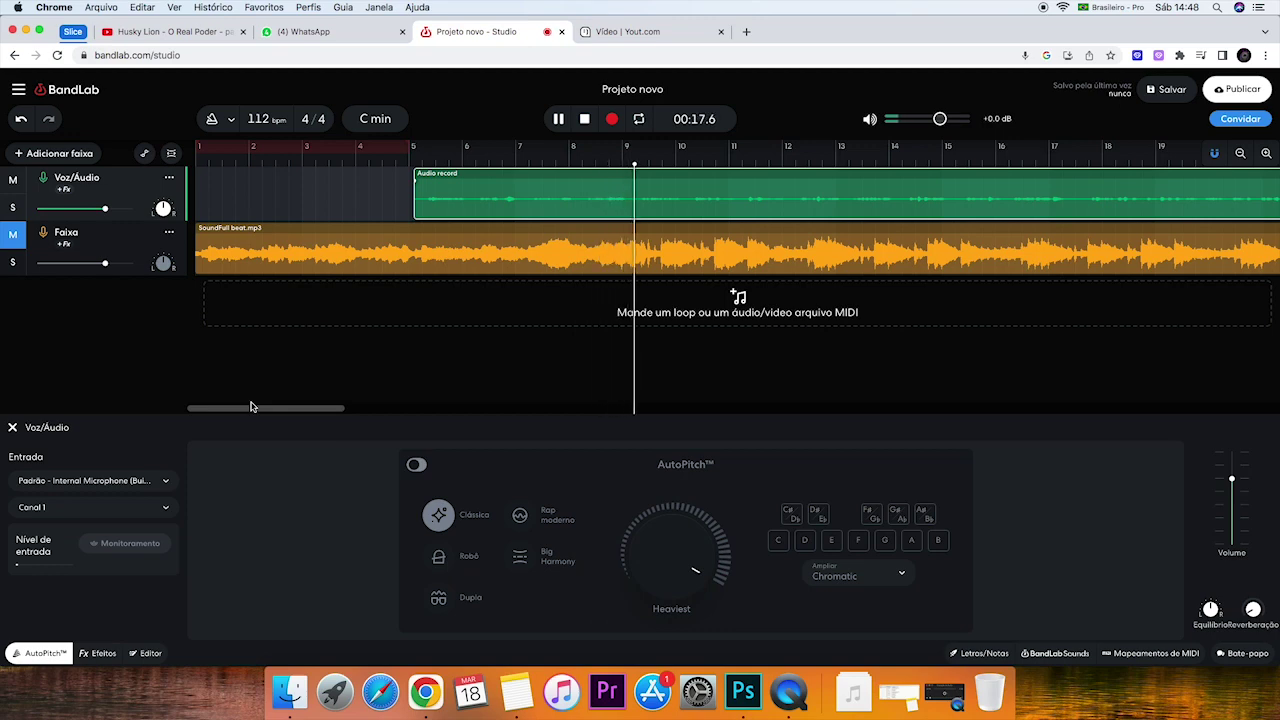
pyautogui.press('space')
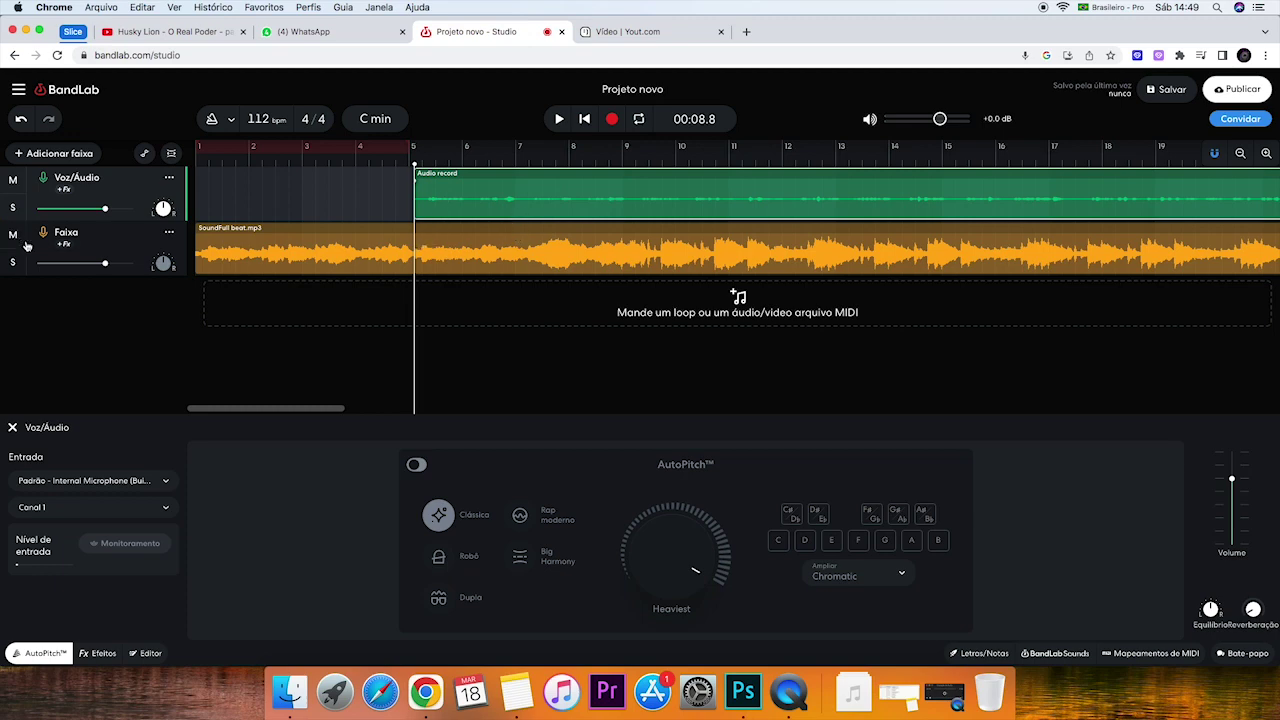
# Step: Unmute the beat track and play it briefly together with the vocal recording
pyautogui.press('space')
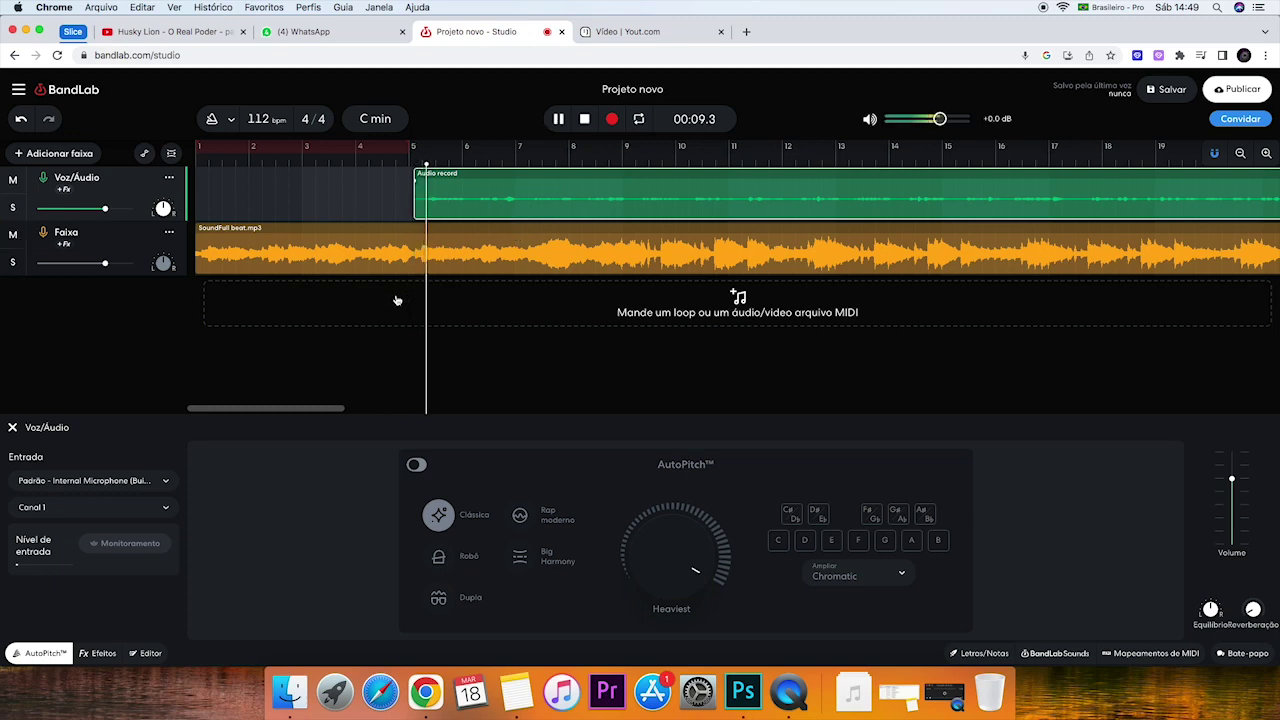
pyautogui.press('space')
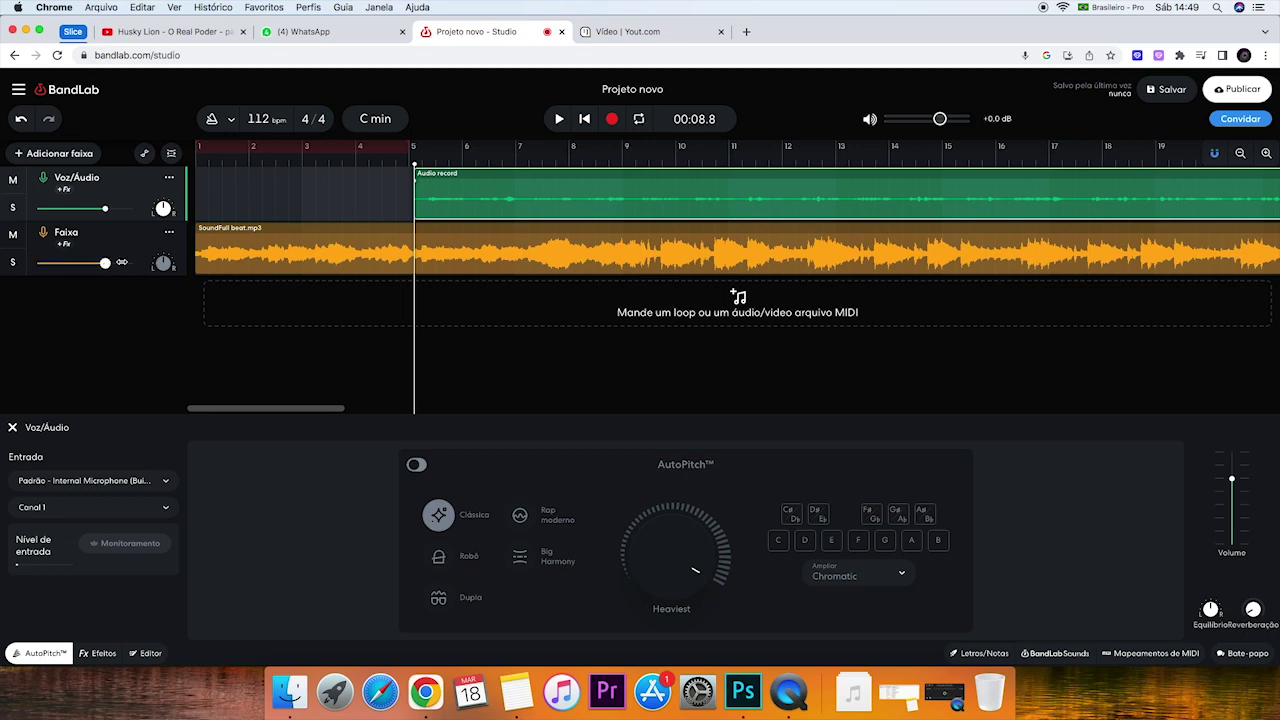
pyautogui.click(352, 248)
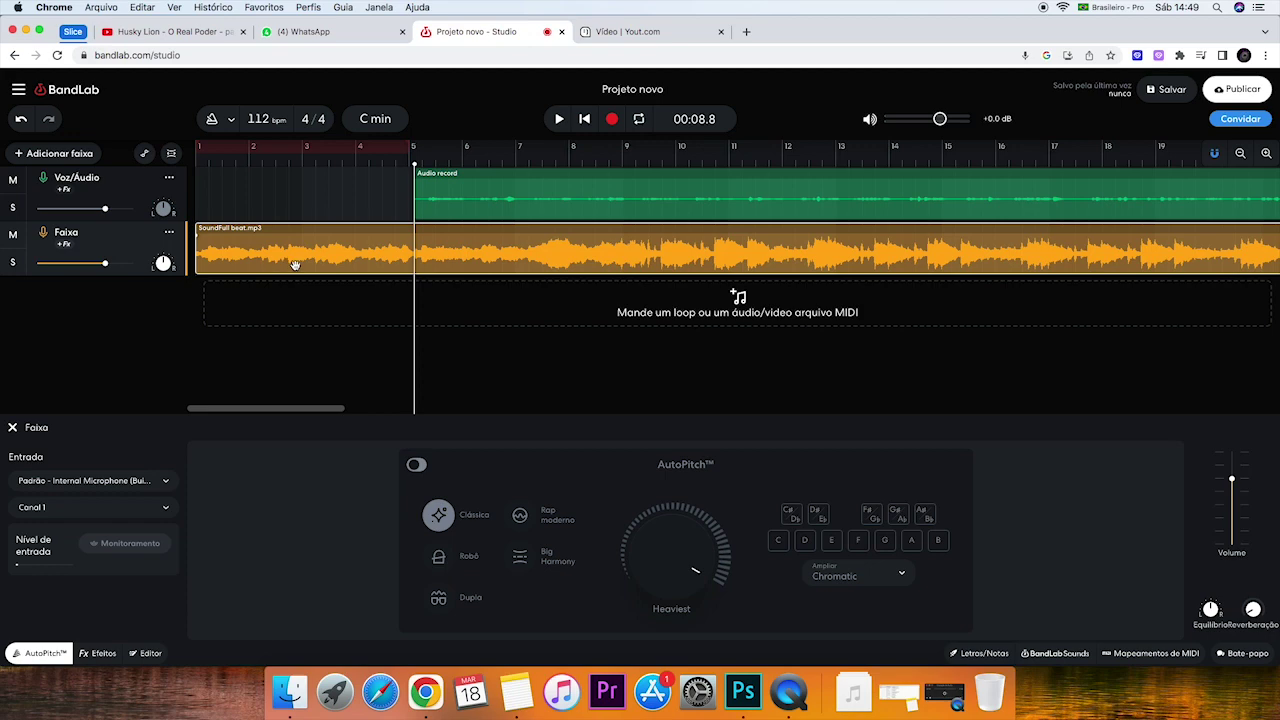
pyautogui.click(527, 206)
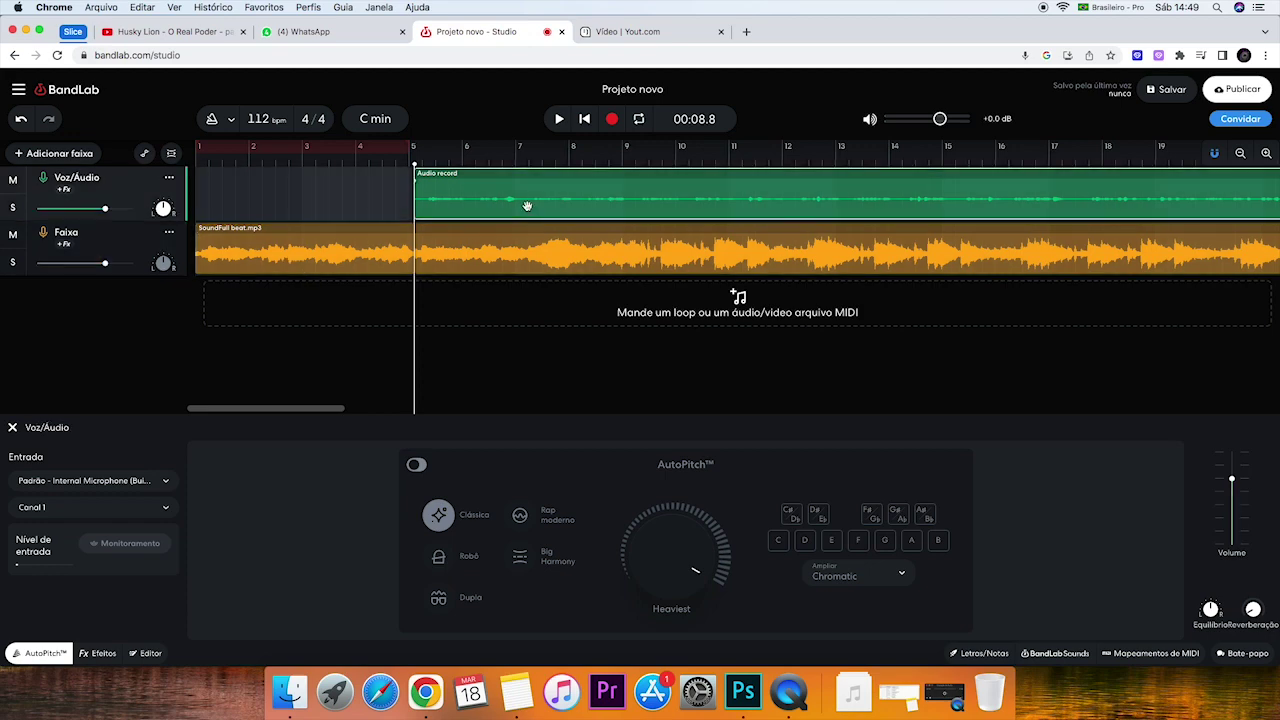
pyautogui.rightClick(527, 207)
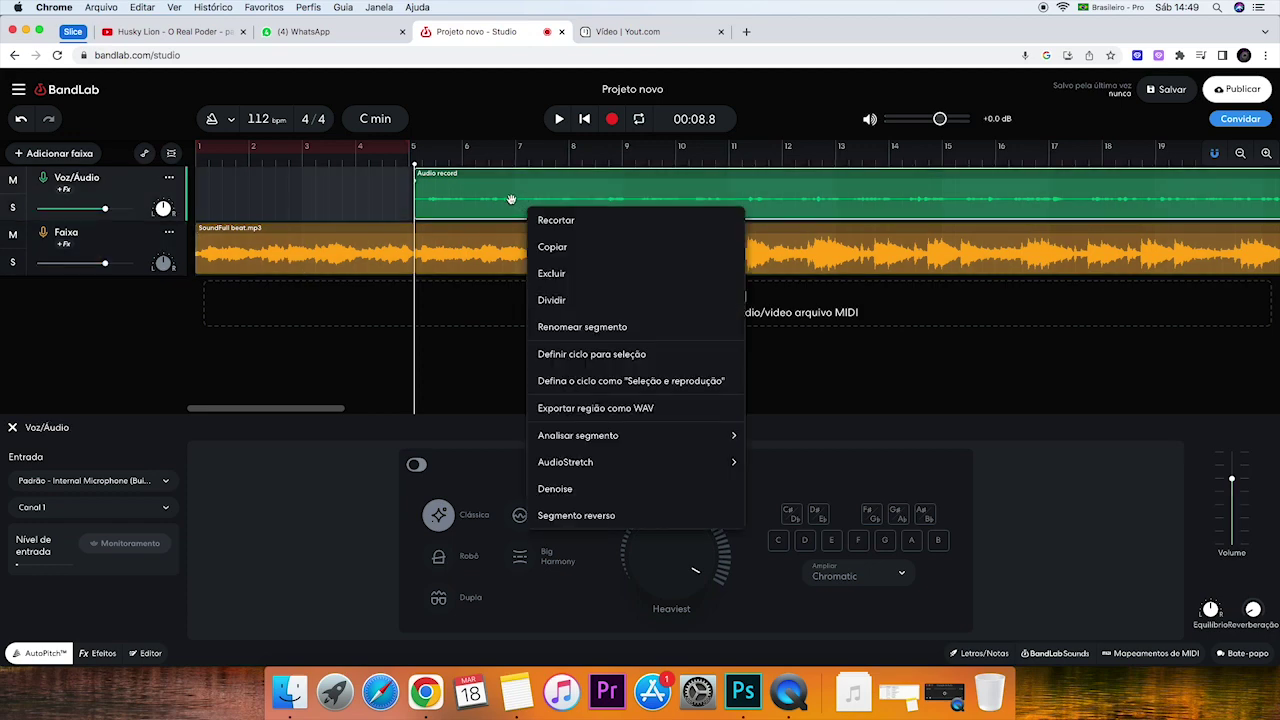
pyautogui.click(511, 200)
# Step: Lower the beat track's volume to near minimum while playing it with the vocal to judge the balance
pyautogui.moveTo(105, 263); pyautogui.dragTo(53, 263)
pyautogui.click(560, 119)
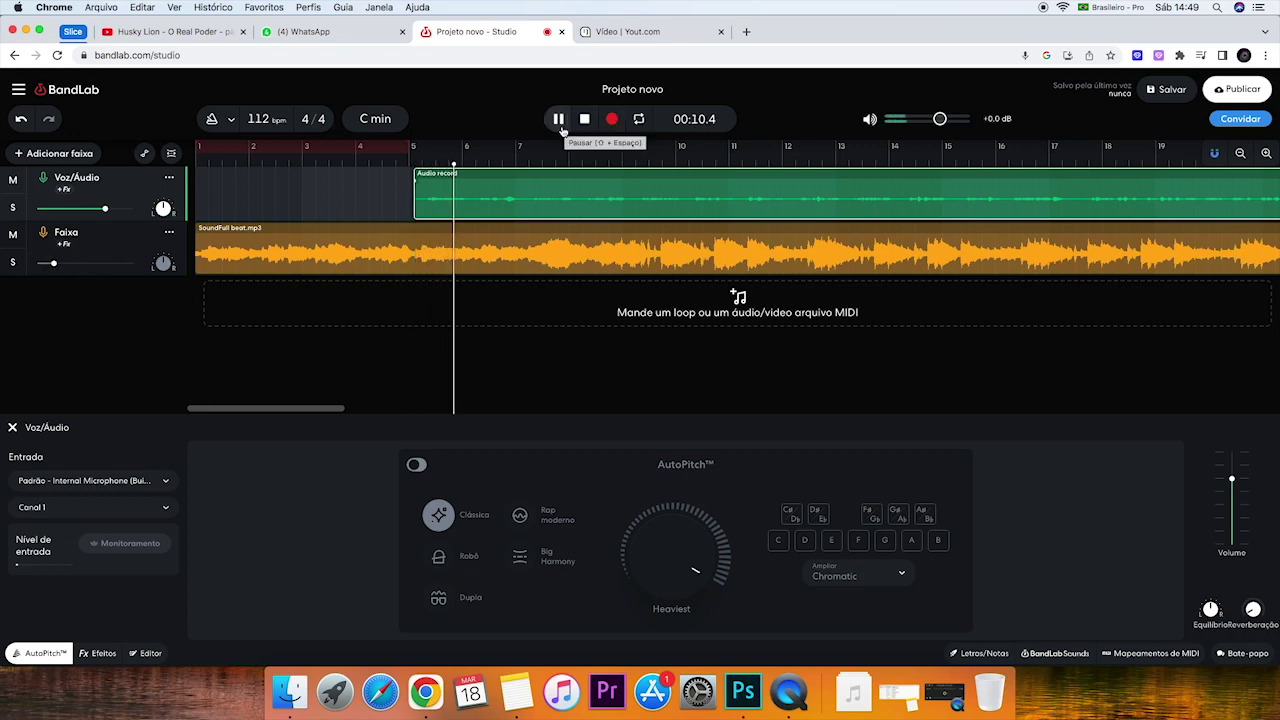
pyautogui.moveTo(73, 265); pyautogui.dragTo(66, 264)
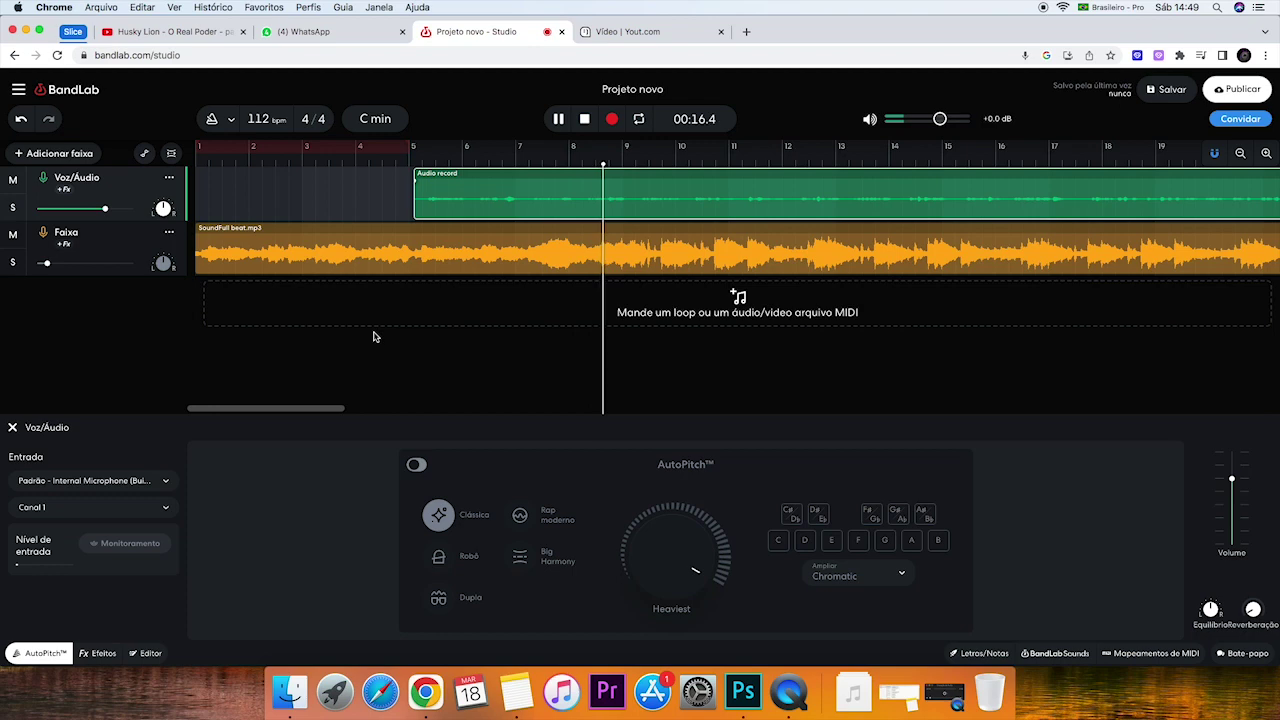
pyautogui.press('space')
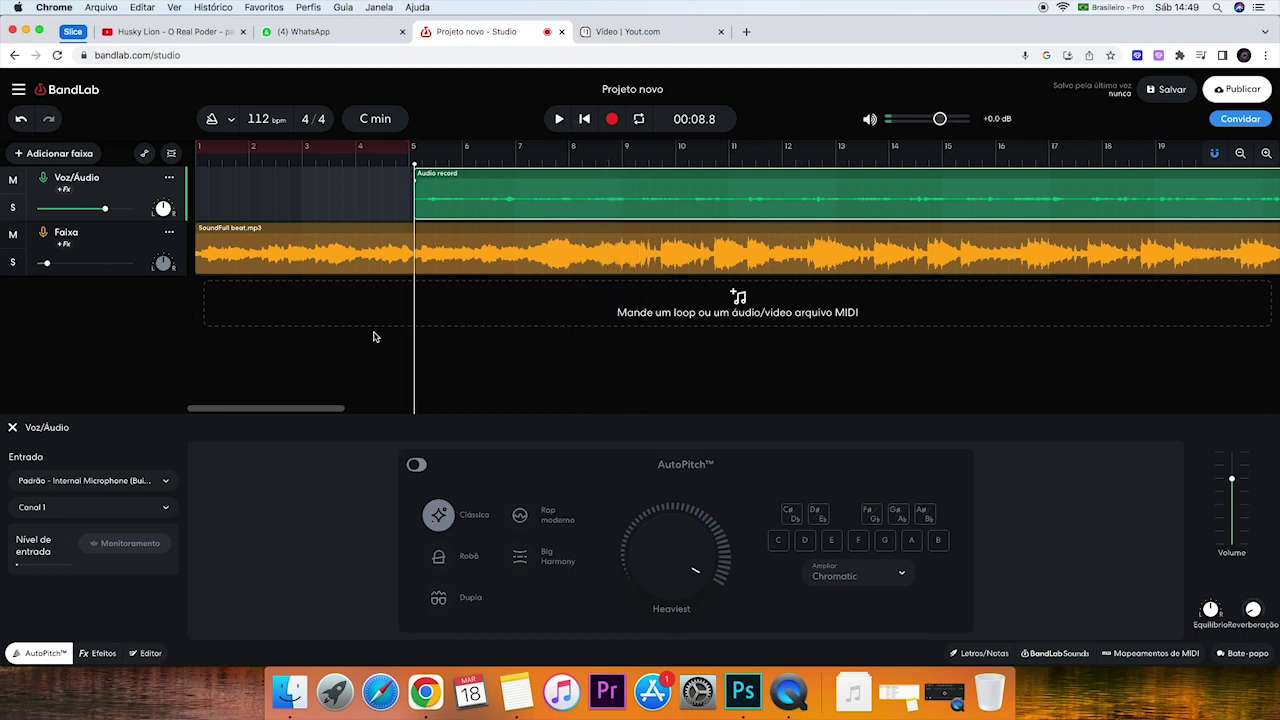
# Step: Open the vocal recording in the audio editor, show bars 6 to 10 and play it against the beat
pyautogui.doubleClick(513, 198)
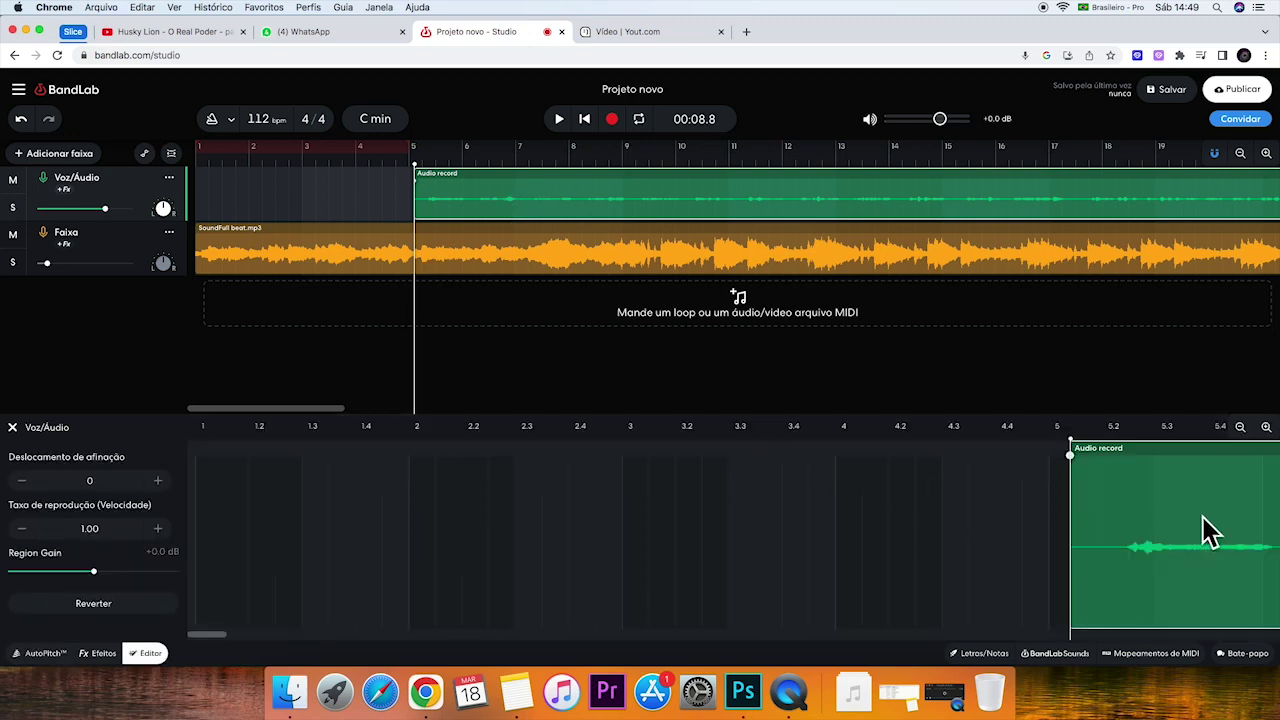
pyautogui.press('space')
pyautogui.press('space')
pyautogui.moveTo(224, 640); pyautogui.dragTo(263, 638)
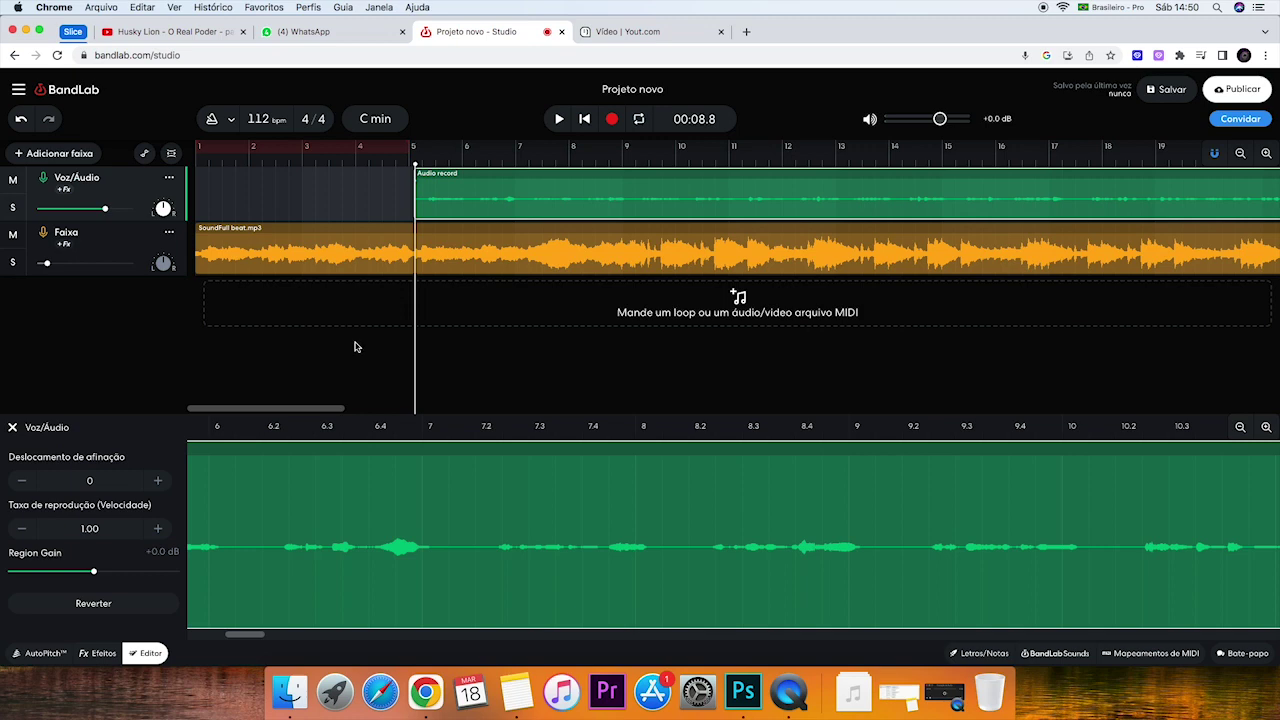
pyautogui.press('space')
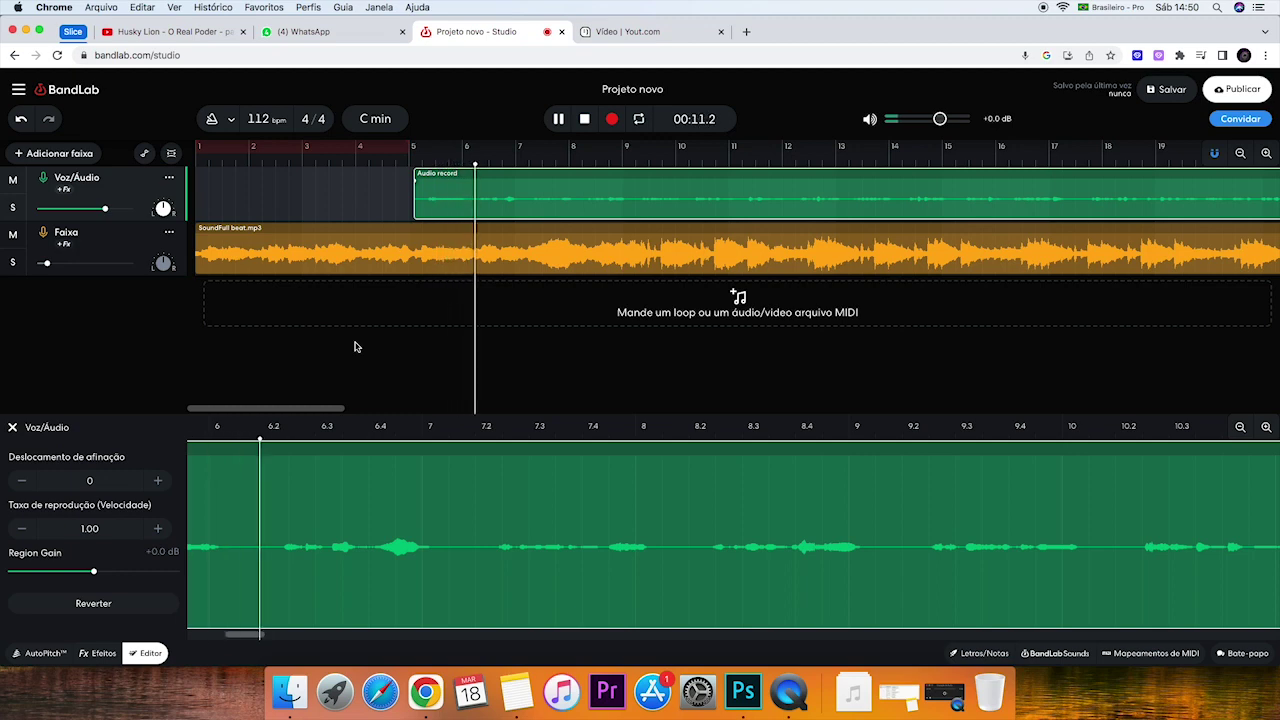
pyautogui.press('space')
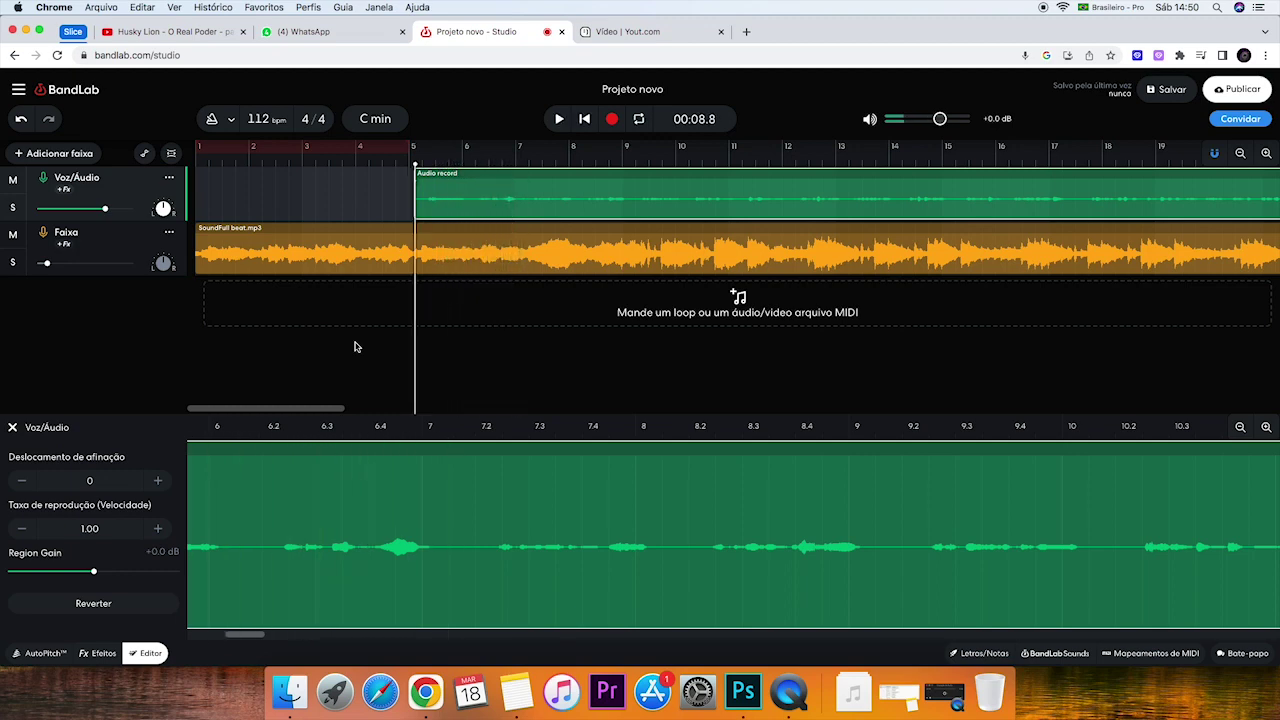
# Step: Shift the vocal clip slightly later to start just after bar 5, checking its timing by playing from just after bar 4
pyautogui.click(419, 195)
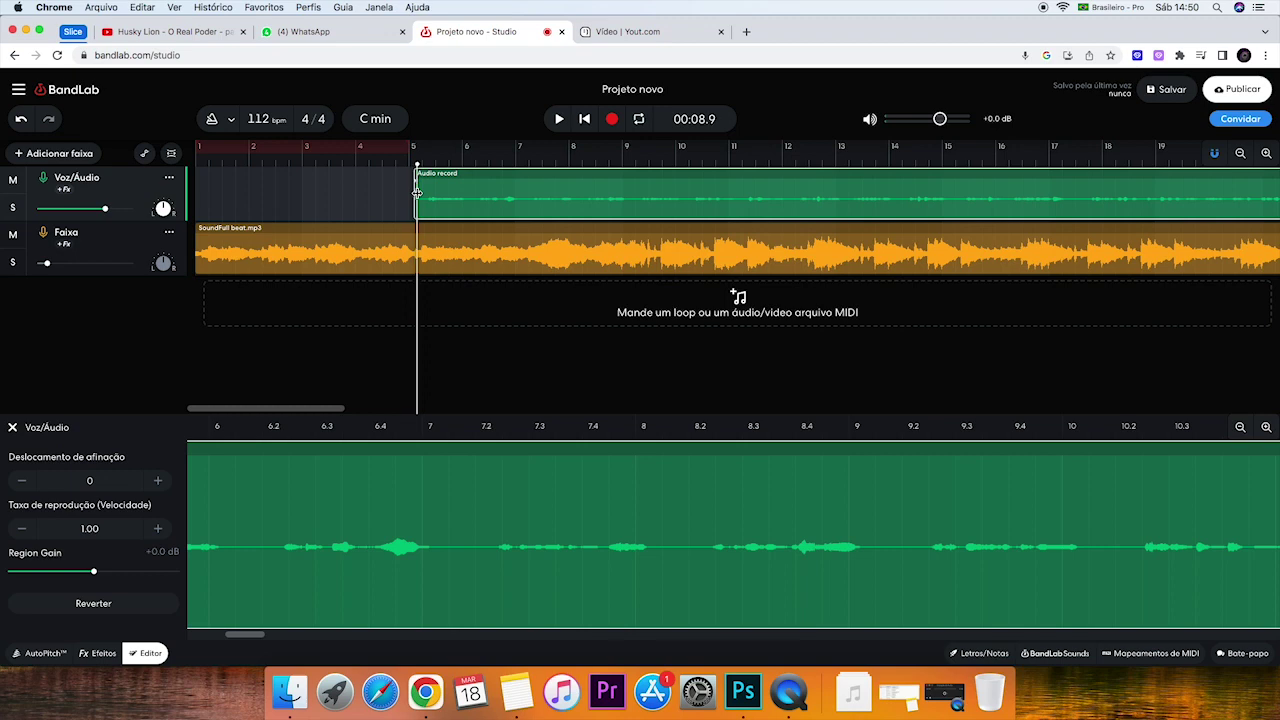
pyautogui.moveTo(417, 196); pyautogui.dragTo(426, 197)
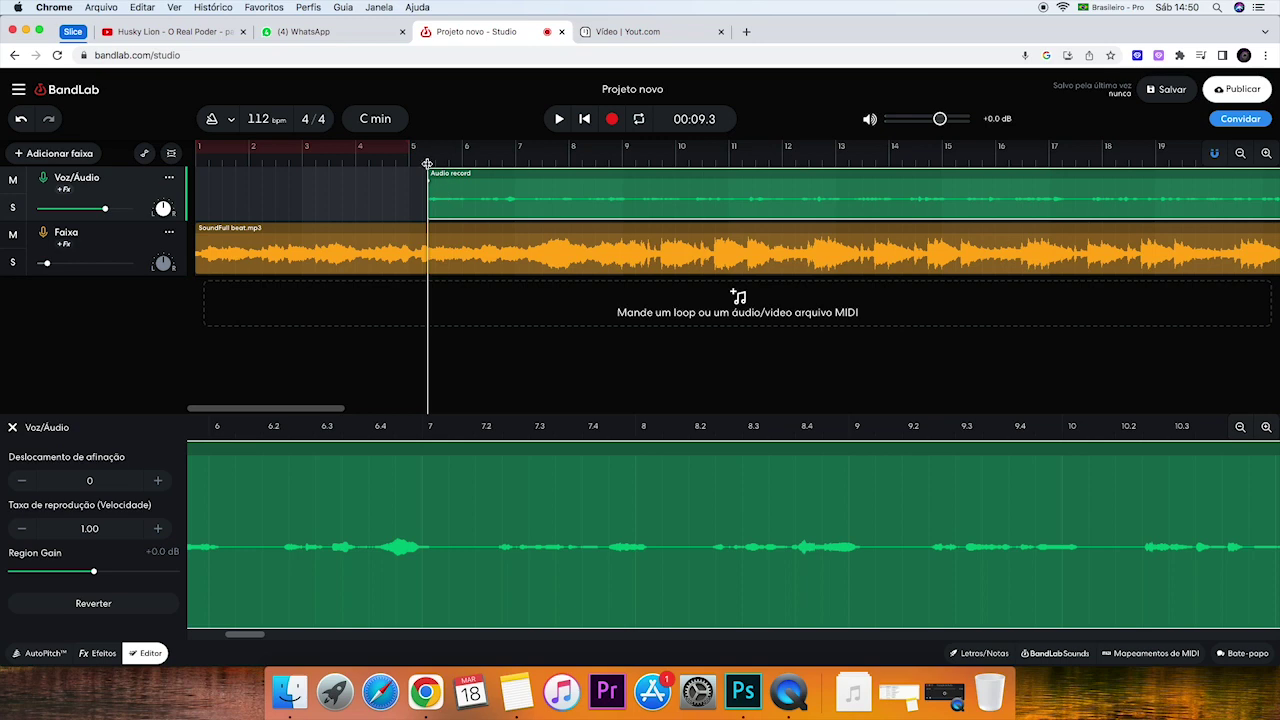
pyautogui.moveTo(428, 280); pyautogui.dragTo(371, 280)
pyautogui.press('space')
pyautogui.click(371, 280)
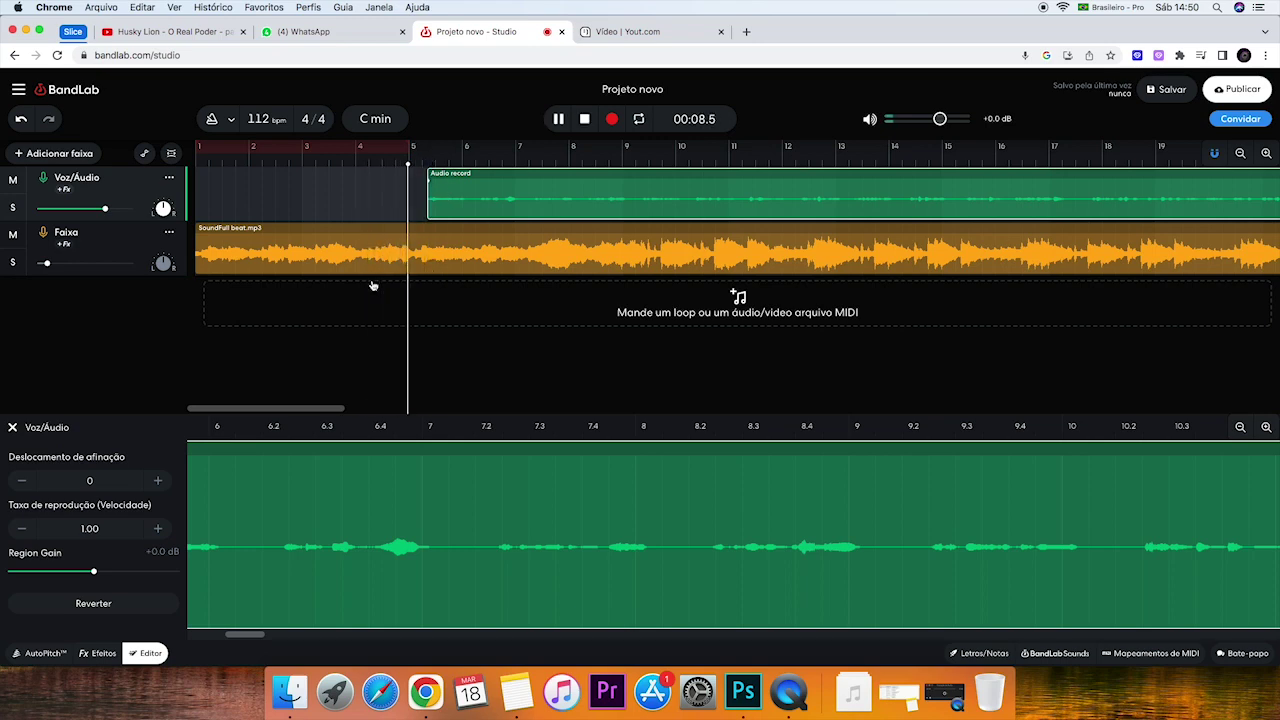
pyautogui.press('space')
pyautogui.moveTo(481, 200); pyautogui.dragTo(476, 200)
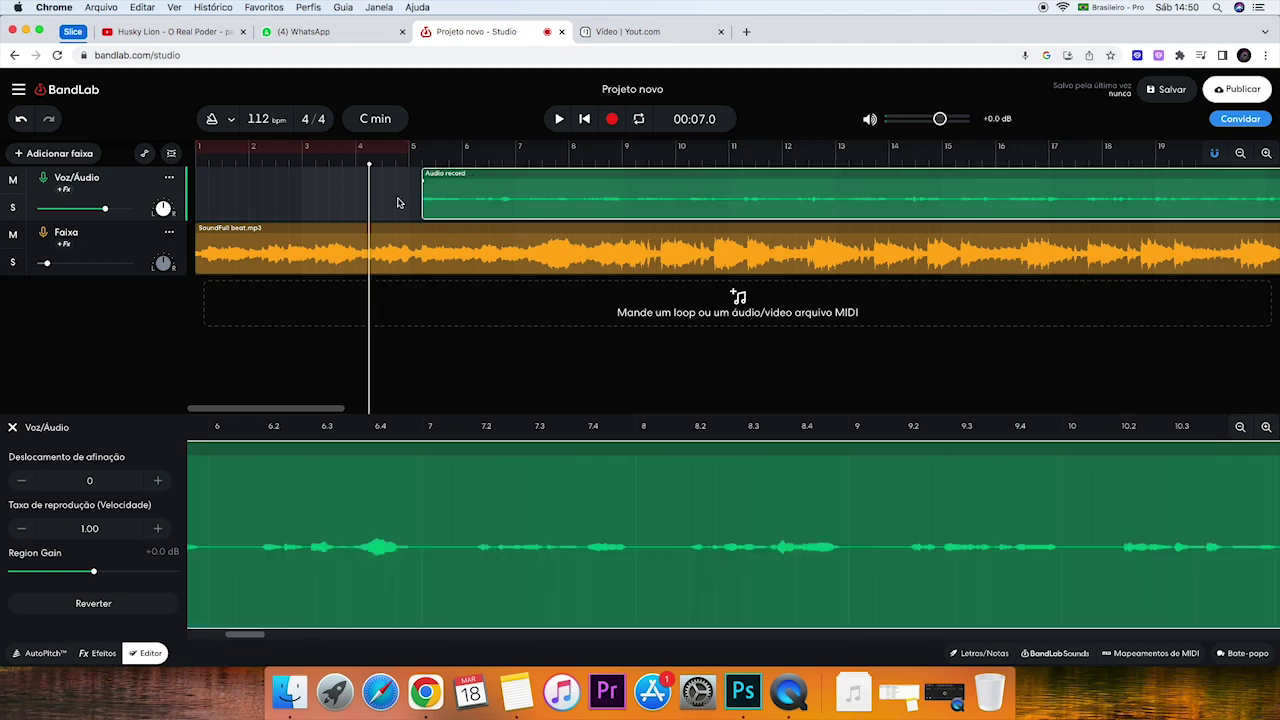
# Step: Play the shifted vocal clip from just before bar 6 to check its timing against the beat
pyautogui.moveTo(368, 216); pyautogui.dragTo(457, 217)
pyautogui.press('space')
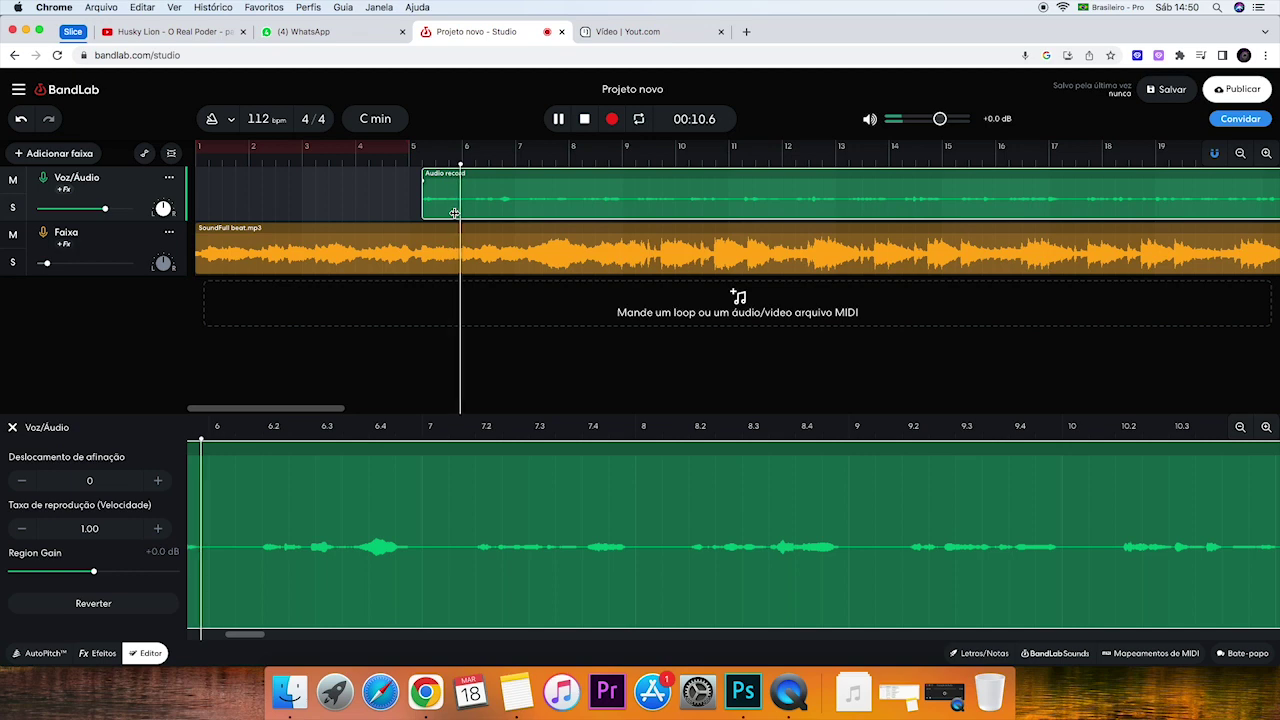
pyautogui.press('space')
pyautogui.press('space')
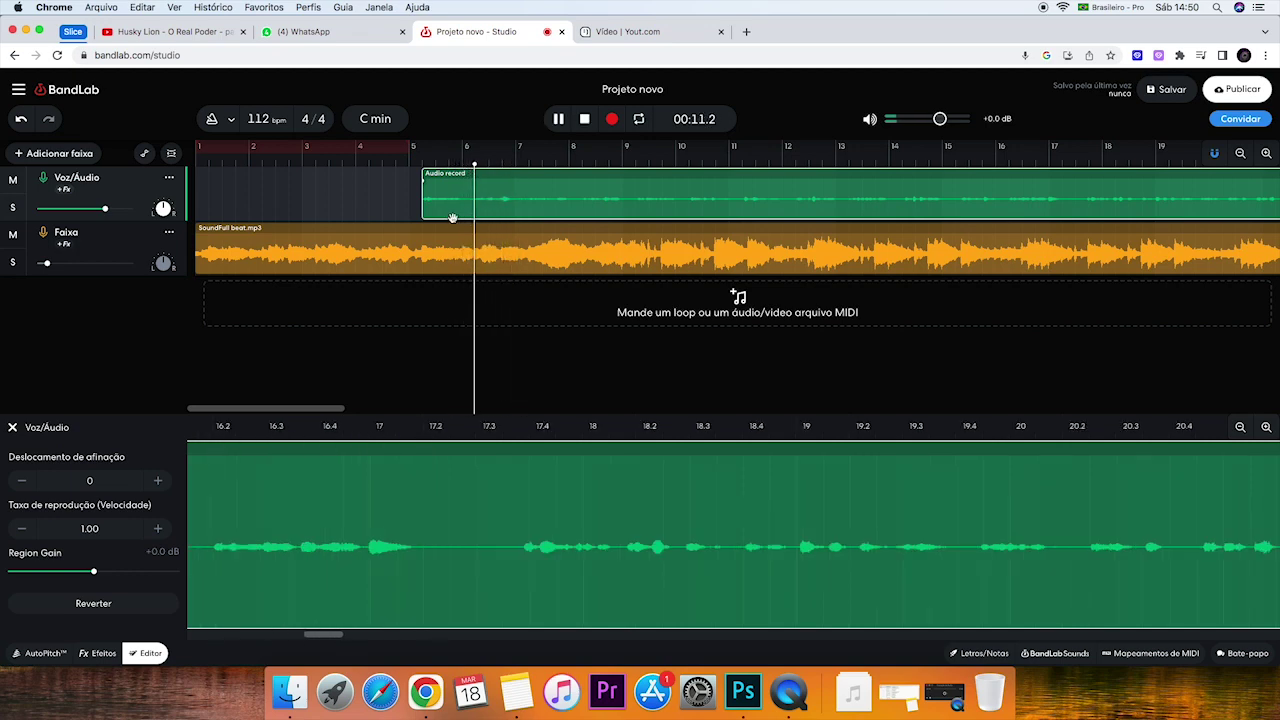
pyautogui.press('space')
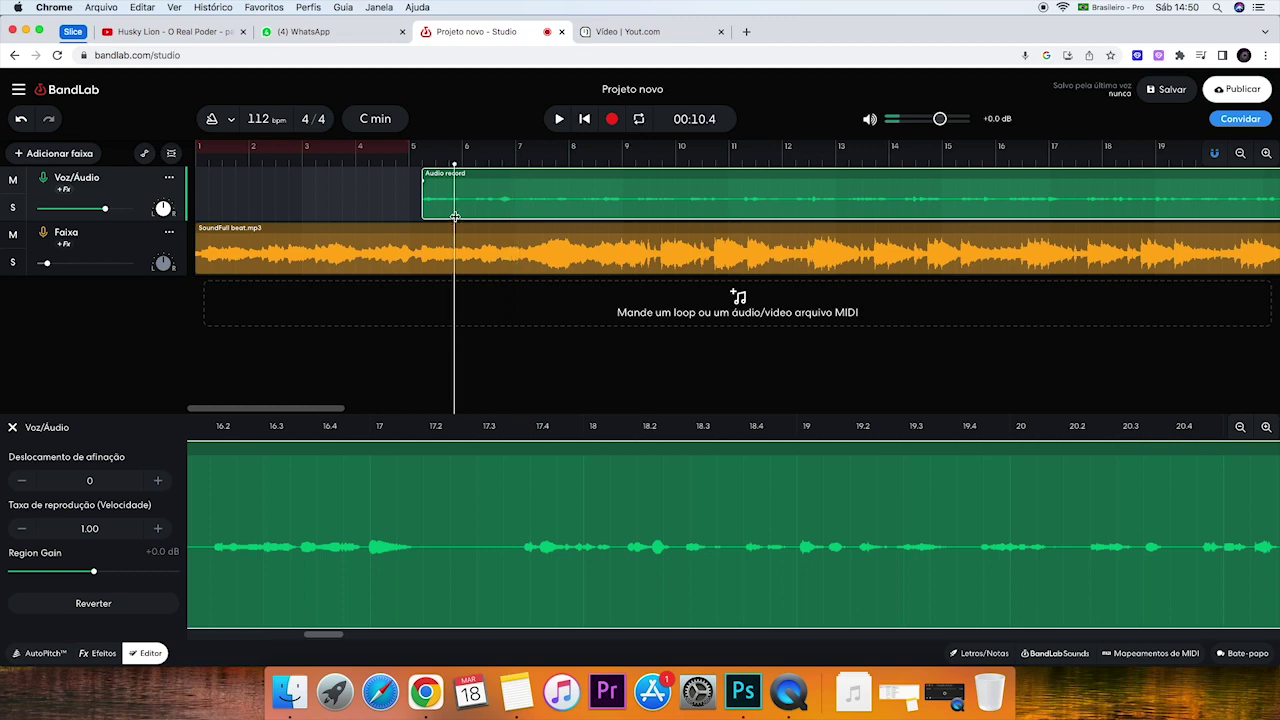
# Step: Show the whole vocal clip in the audio editor and play it from its beginning
pyautogui.moveTo(458, 218); pyautogui.dragTo(513, 221)
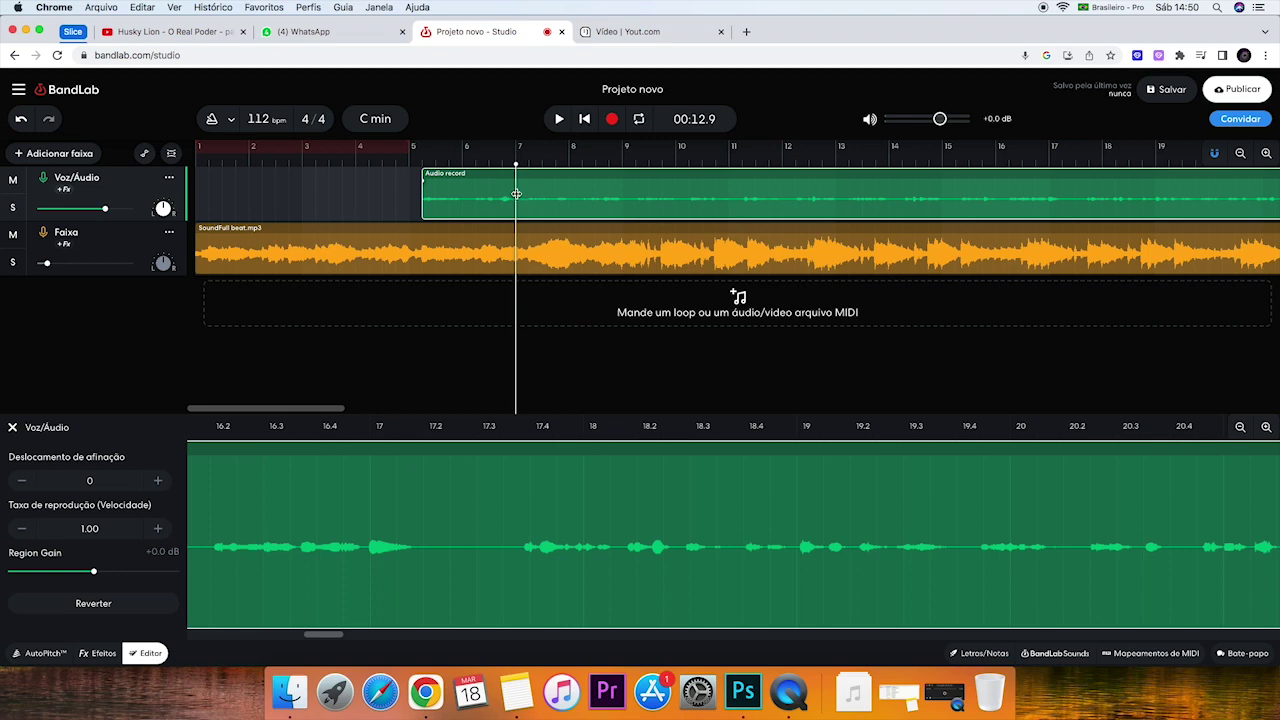
pyautogui.doubleClick(380, 540)
pyautogui.press('space')
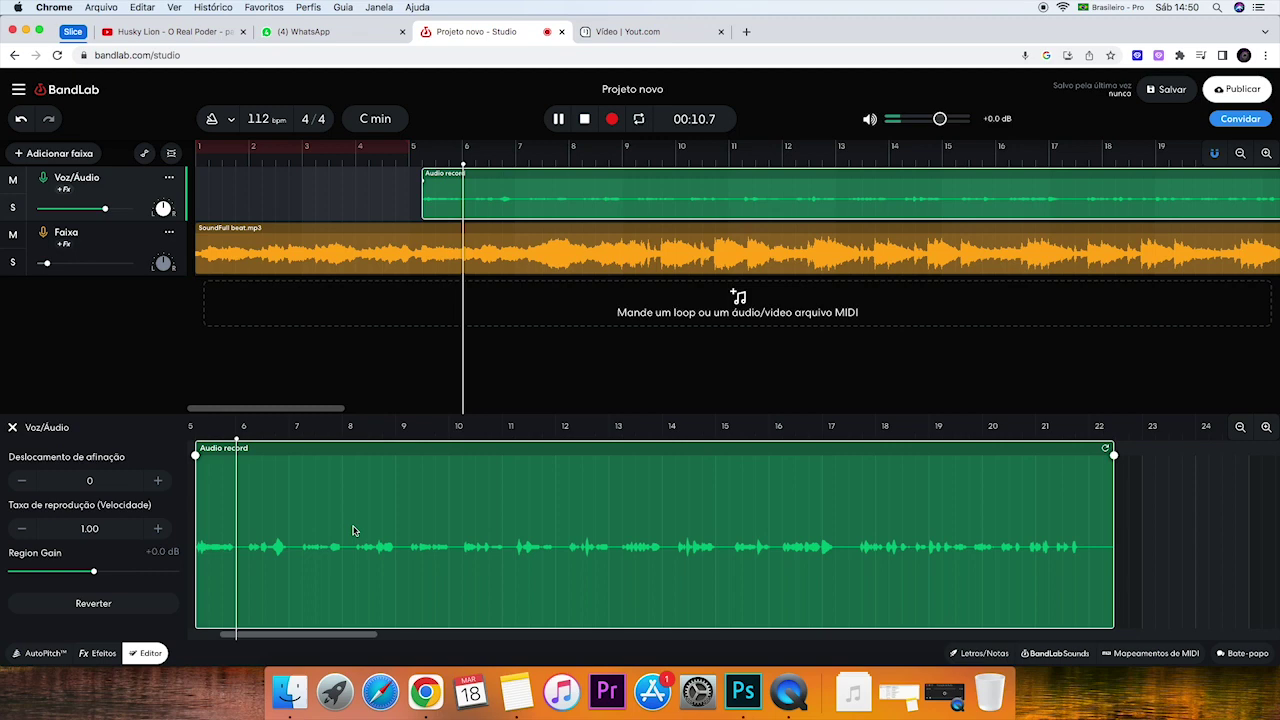
pyautogui.press('space')
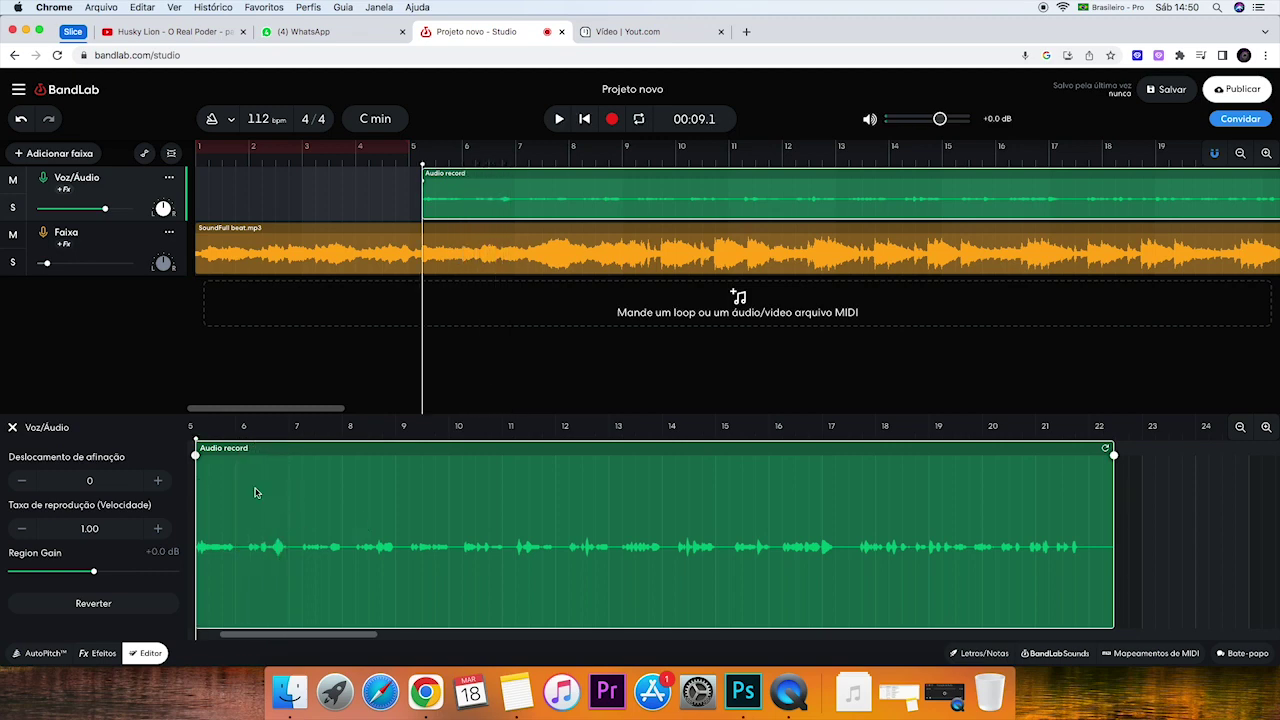
# Step: Split the vocal clip at 00:12.9, at about bar 7
pyautogui.moveTo(197, 474); pyautogui.dragTo(286, 481)
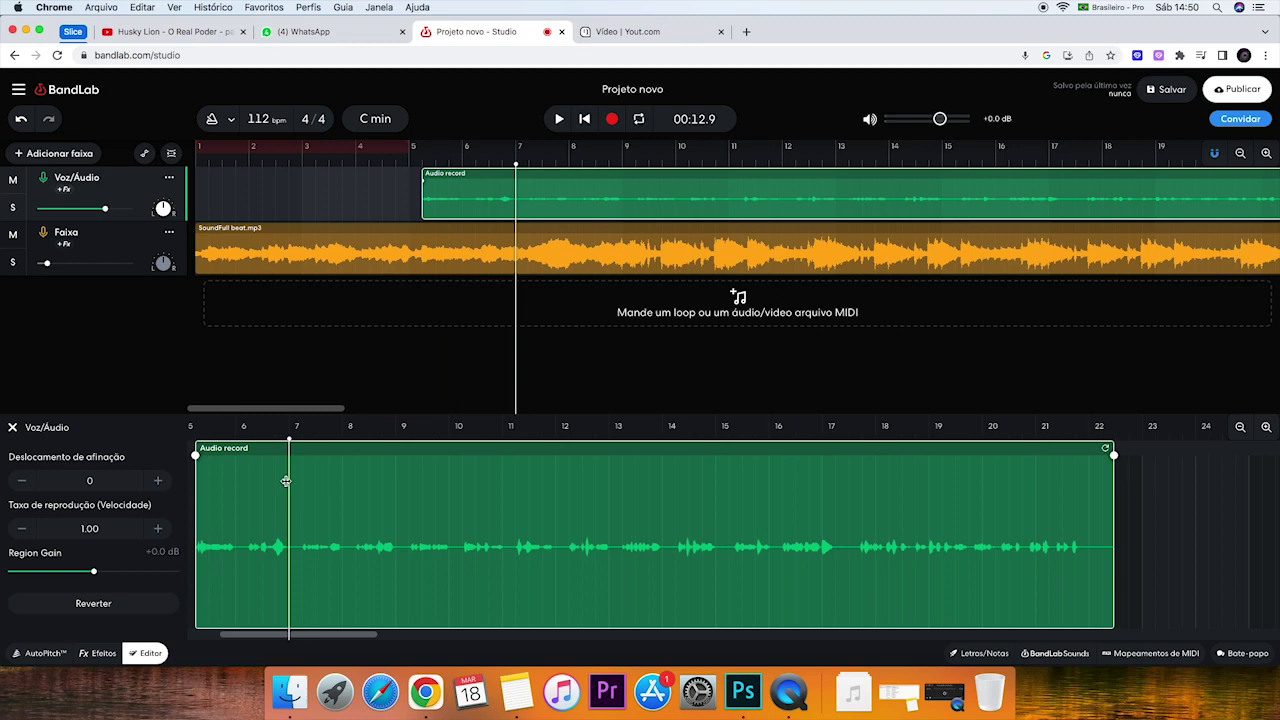
pyautogui.rightClick(289, 512)
pyautogui.click(287, 528)
pyautogui.rightClick(287, 533)
pyautogui.click(287, 533)
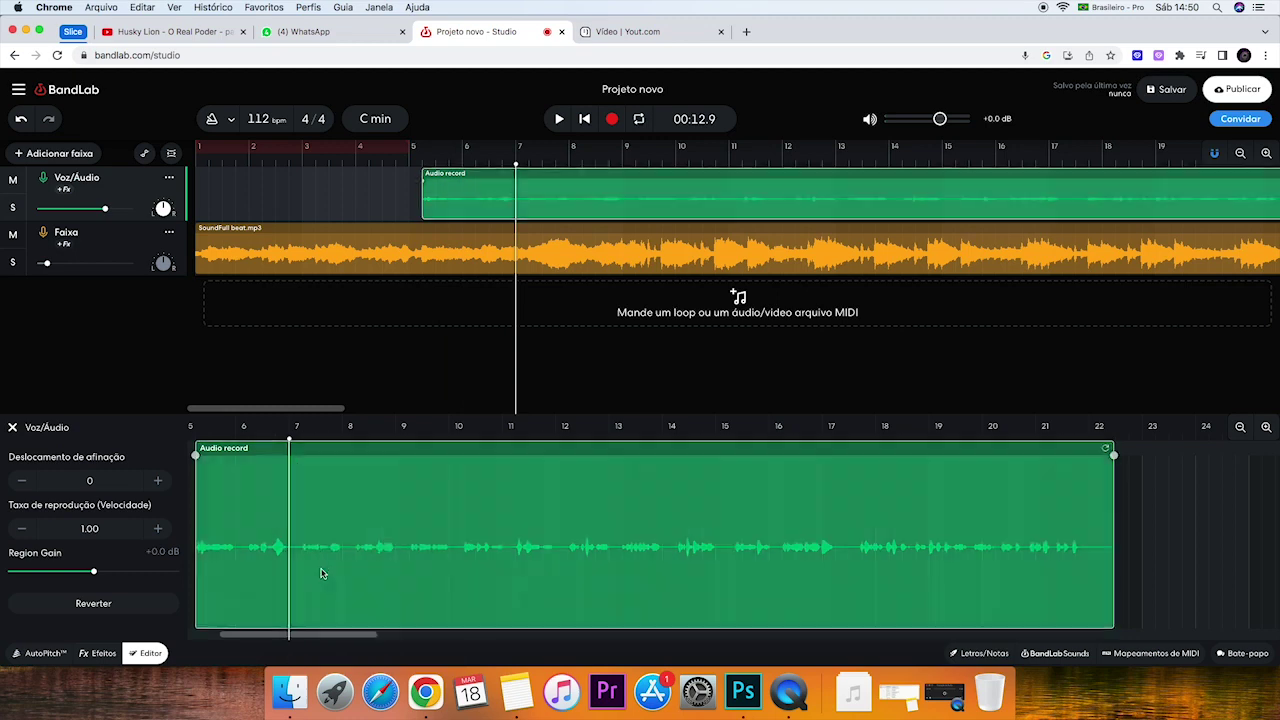
pyautogui.rightClick(308, 577)
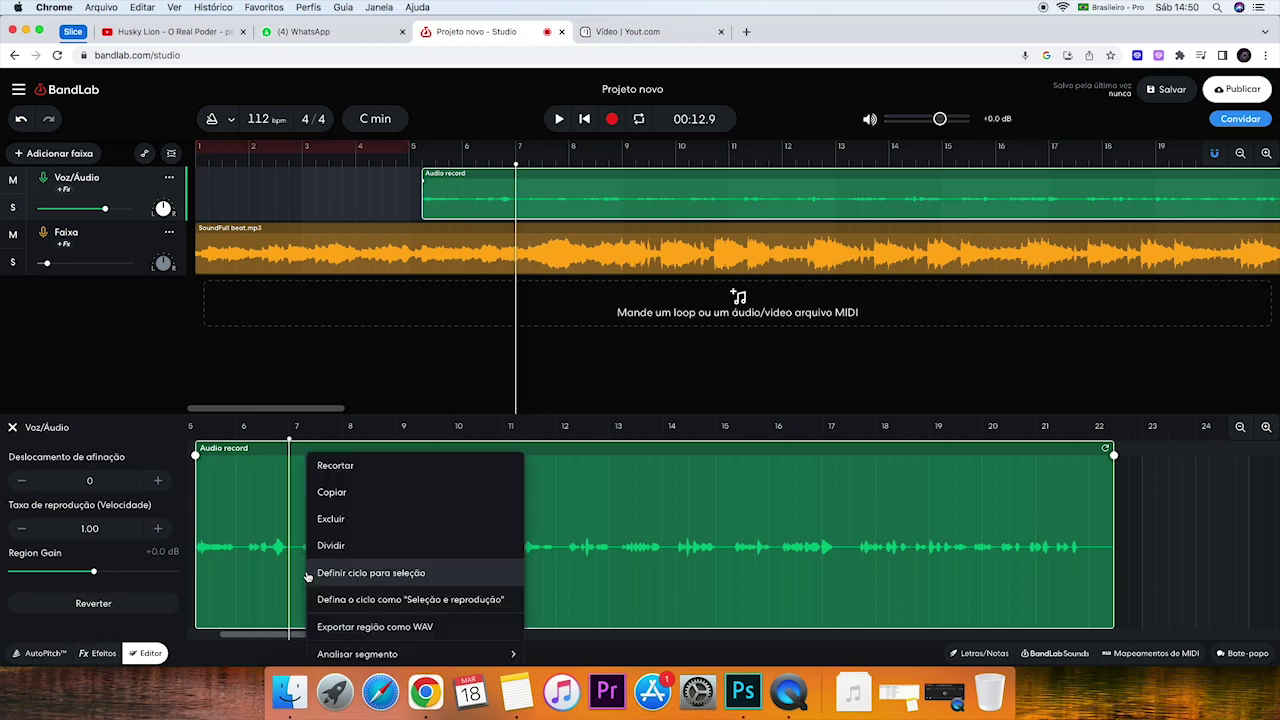
pyautogui.click(346, 545)
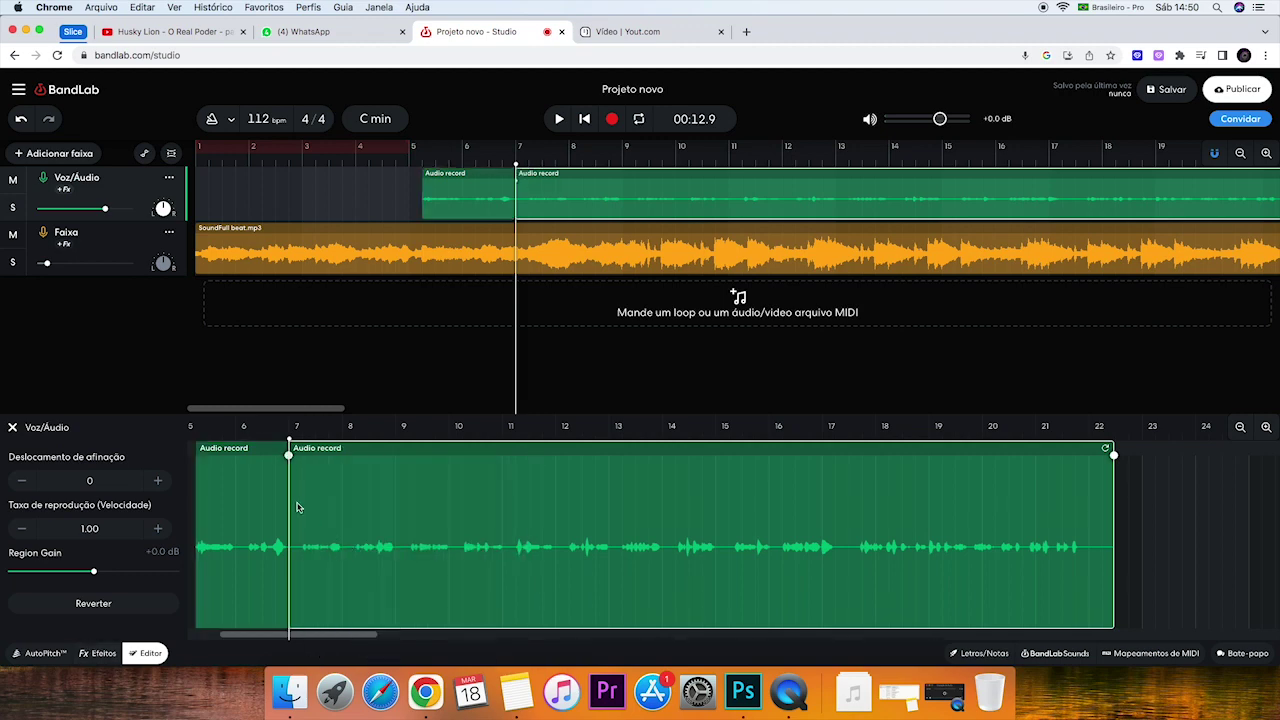
# Step: Split the longer vocal clip again at 00:13.4, just after bar 7
pyautogui.moveTo(289, 485); pyautogui.dragTo(300, 486)
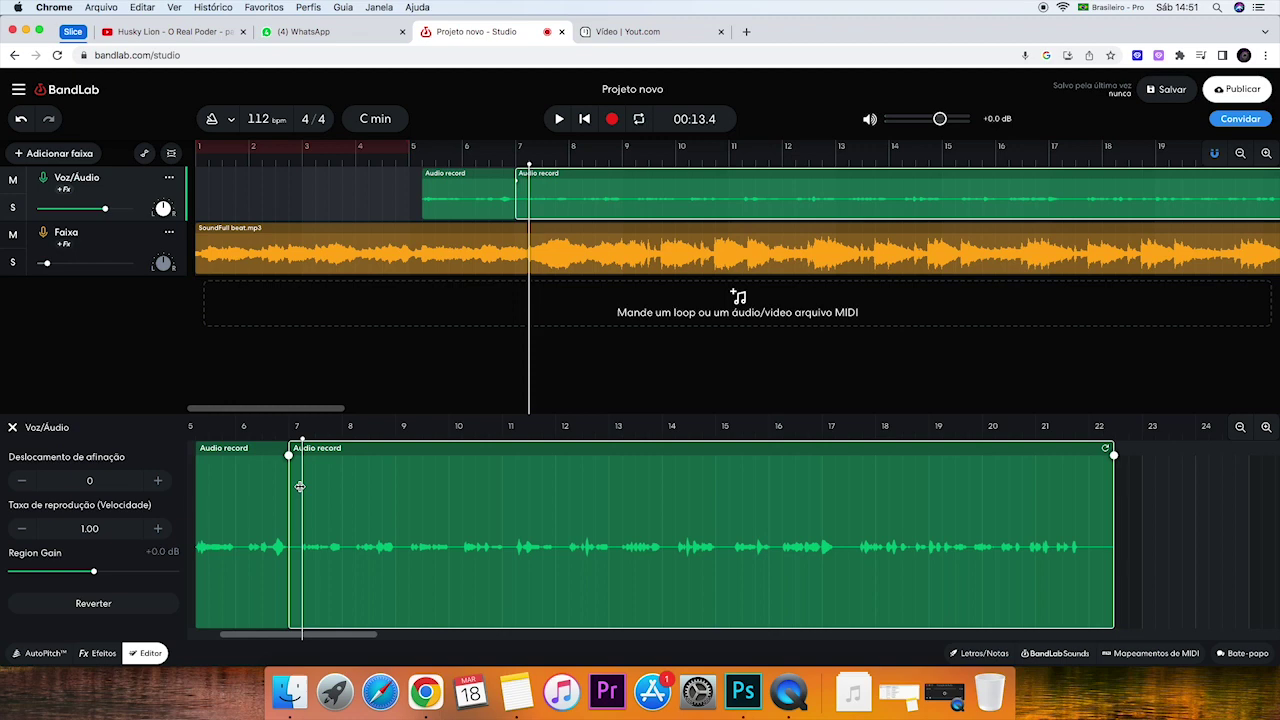
pyautogui.rightClick(305, 568)
pyautogui.click(300, 566)
pyautogui.rightClick(300, 566)
pyautogui.click(300, 566)
pyautogui.rightClick(343, 575)
pyautogui.click(366, 545)
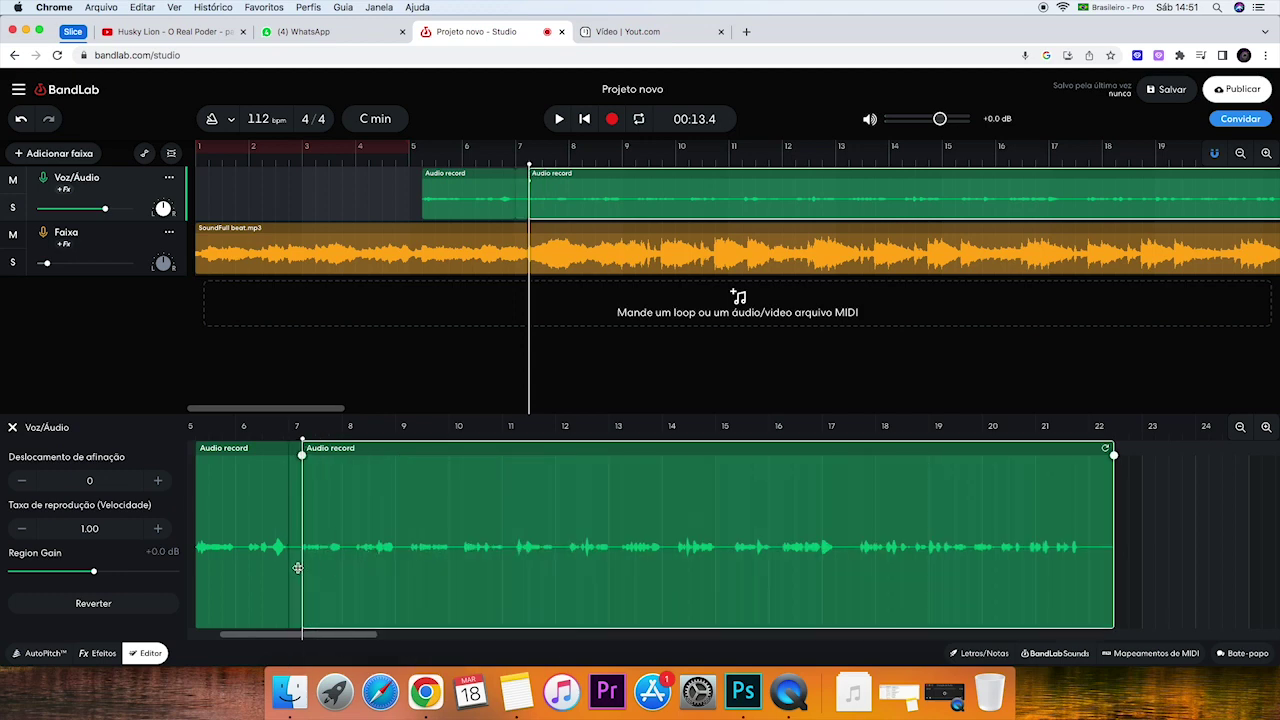
# Step: Delete the short vocal slice between the 00:12.9 and 00:13.4 cuts
pyautogui.click(297, 567)
pyautogui.click(292, 518)
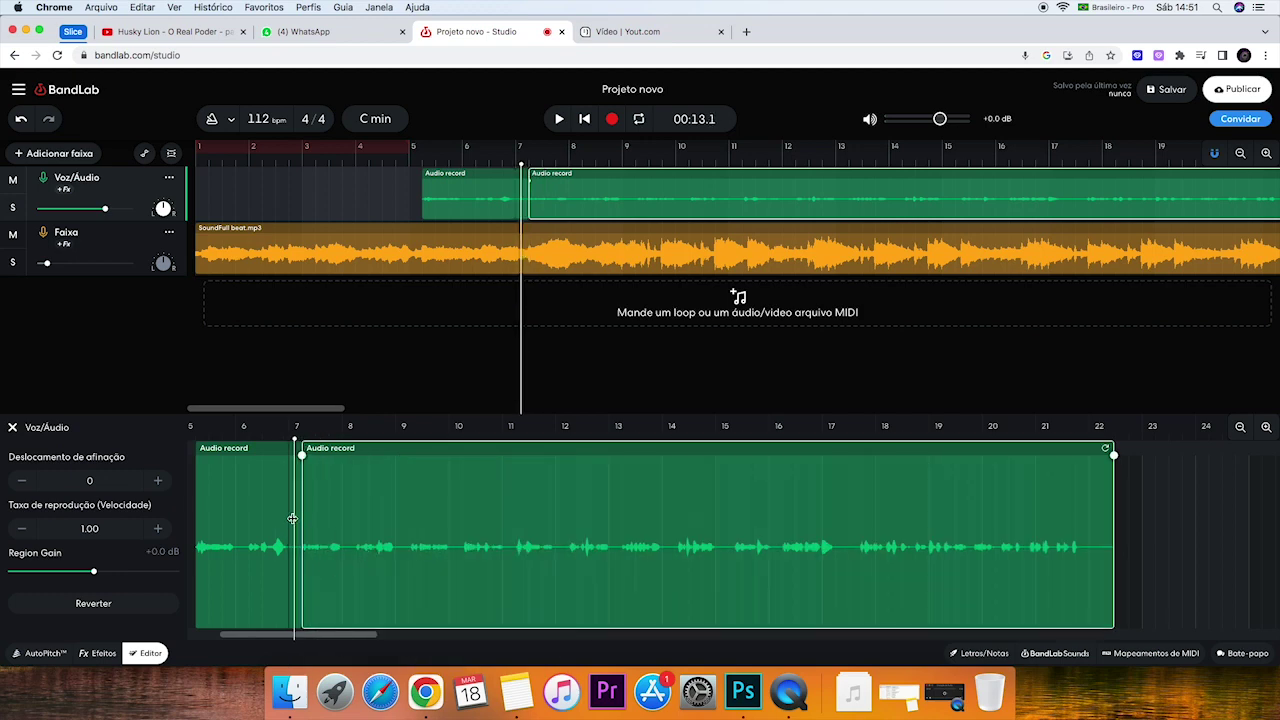
pyautogui.click(262, 512)
pyautogui.click(294, 516)
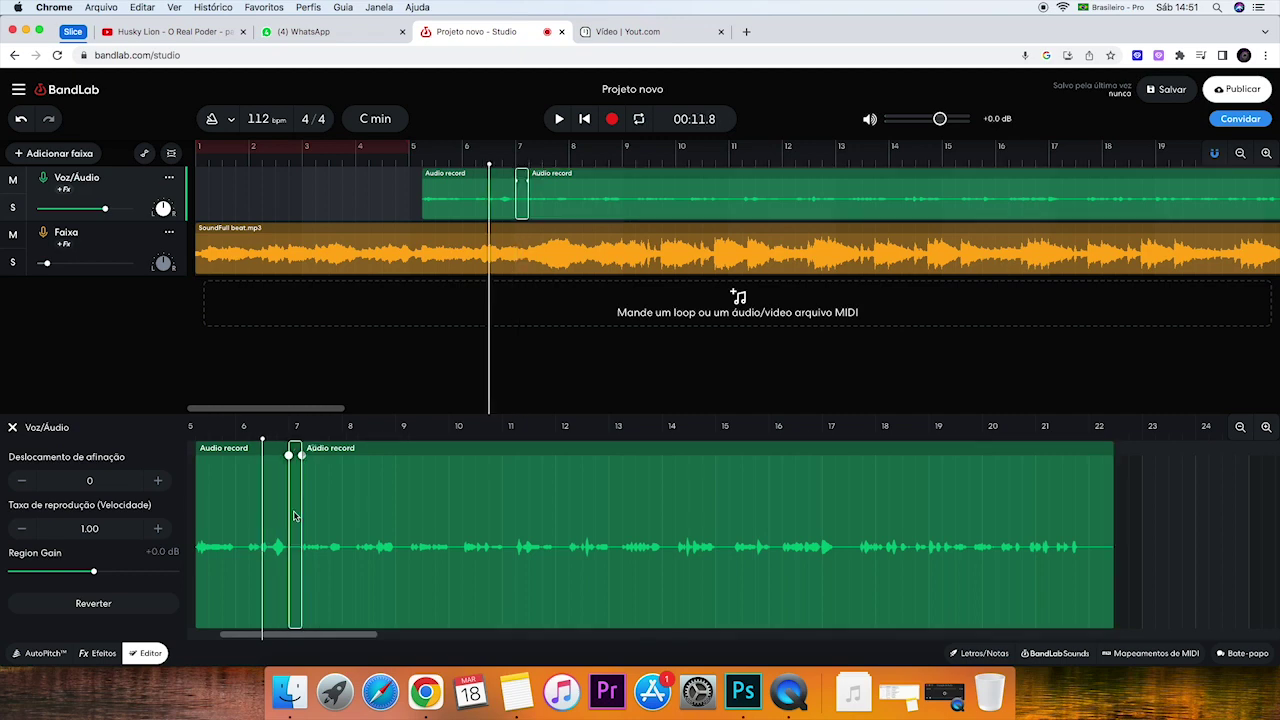
pyautogui.press('Delete')
# Step: Try placing the second vocal clip directly against the end of the first, playing from 00:09.1 to check the timing
pyautogui.moveTo(363, 507); pyautogui.dragTo(350, 510)
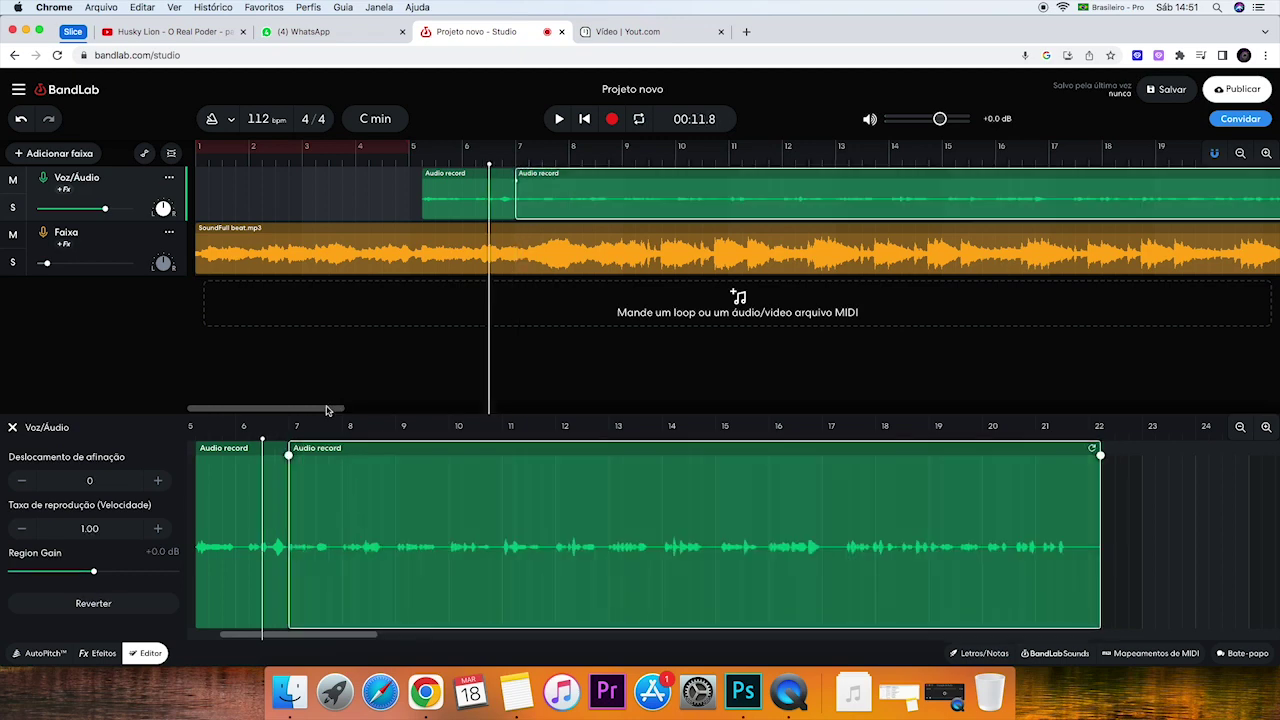
pyautogui.press('space')
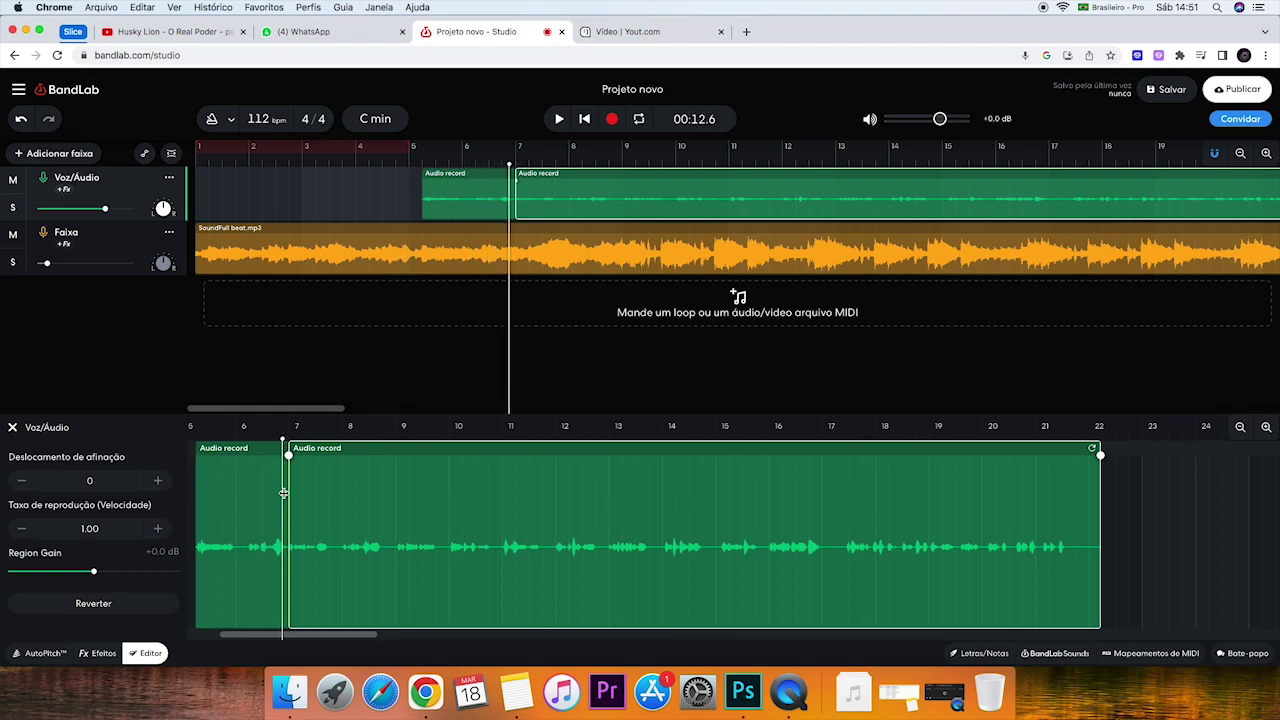
pyautogui.press('space')
pyautogui.click(253, 490)
pyautogui.moveTo(253, 490); pyautogui.dragTo(194, 492)
pyautogui.click(337, 336)
pyautogui.press('space')
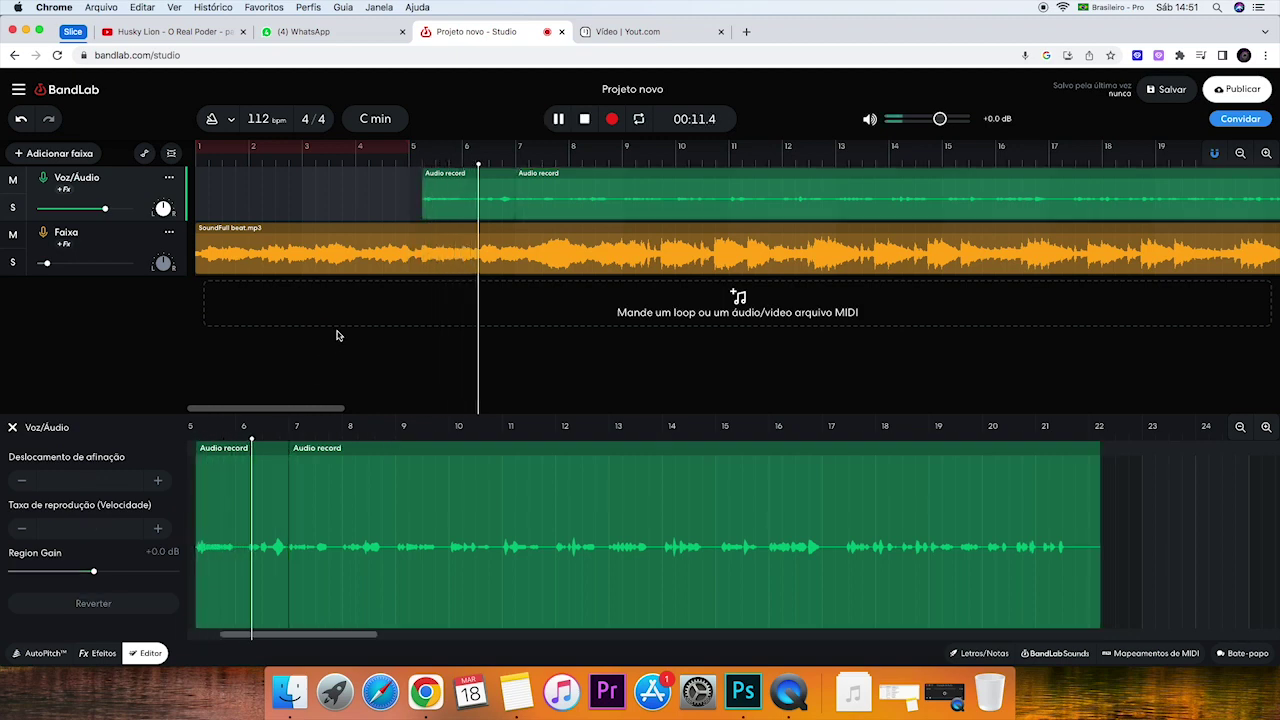
pyautogui.press('space')
# Step: Shift the second vocal clip slightly later to start at 00:13.4, playing both clips against the beat to check each position
pyautogui.click(540, 196)
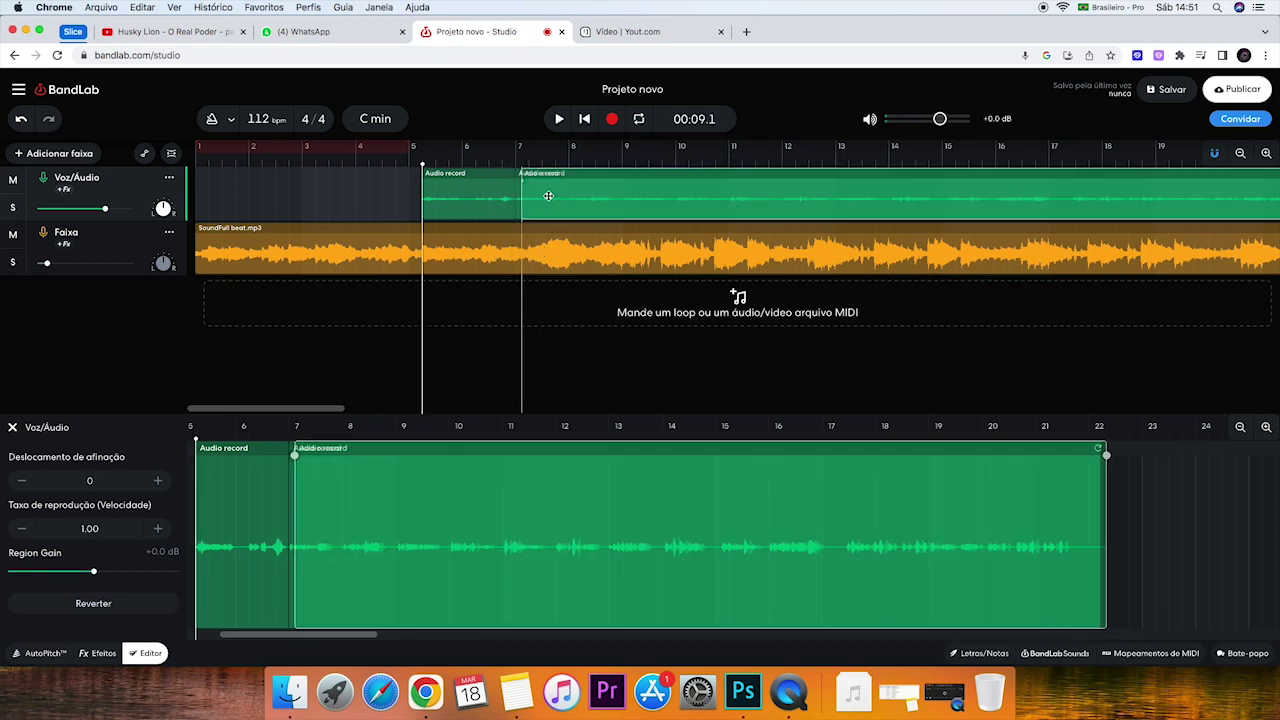
pyautogui.press('space')
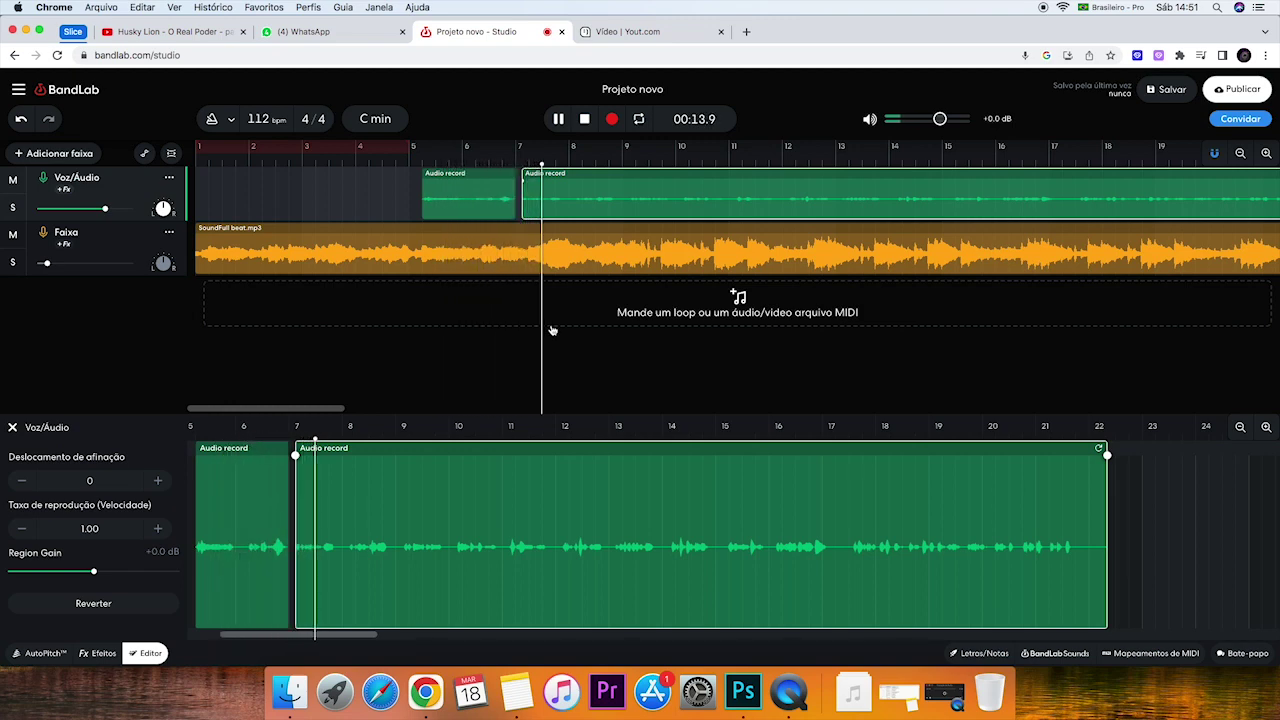
pyautogui.press('space')
pyautogui.moveTo(554, 201); pyautogui.dragTo(561, 205)
pyautogui.press('space')
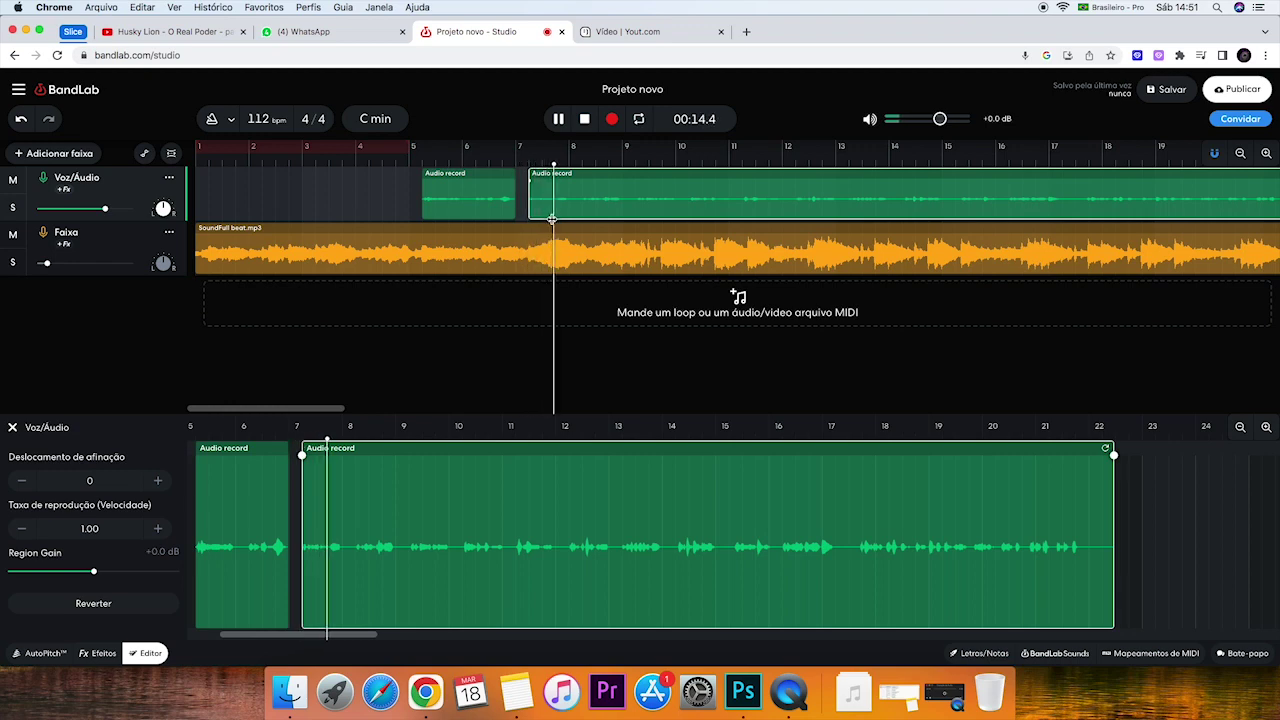
pyautogui.press('space')
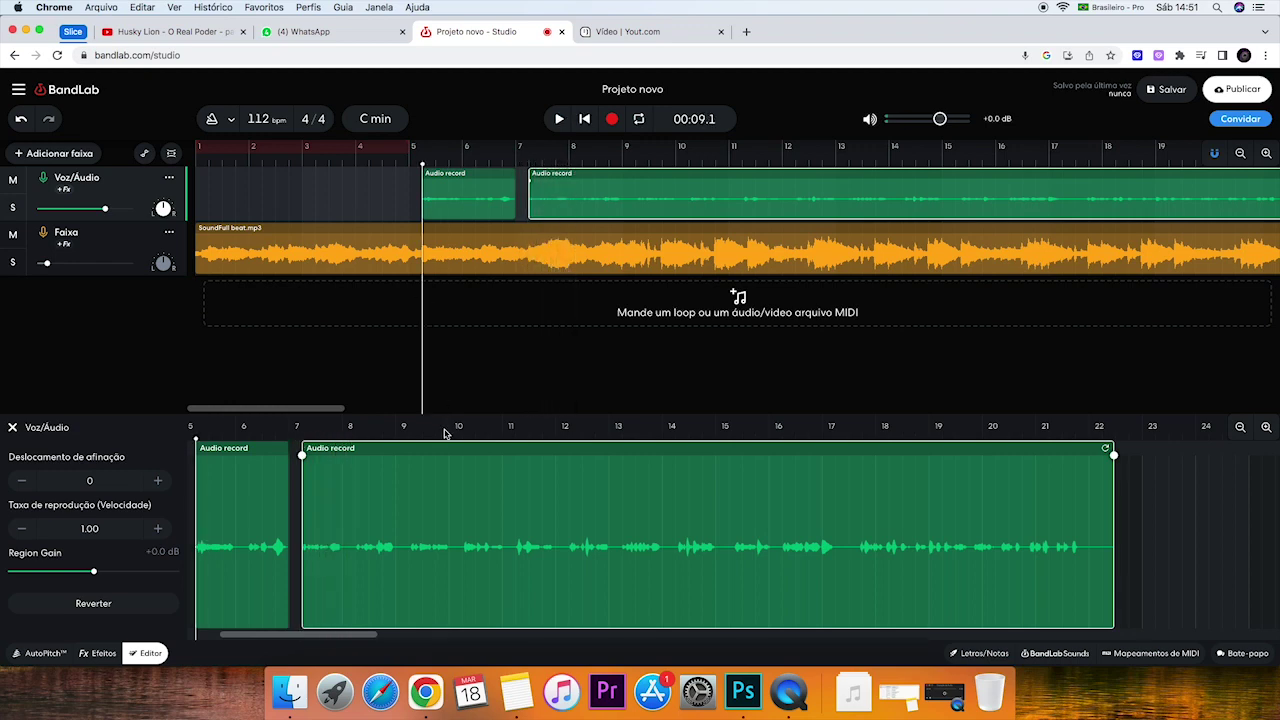
# Step: Play the second vocal clip from its start at 00:13.4 to check its timing against the beat
pyautogui.moveTo(426, 344); pyautogui.dragTo(571, 341)
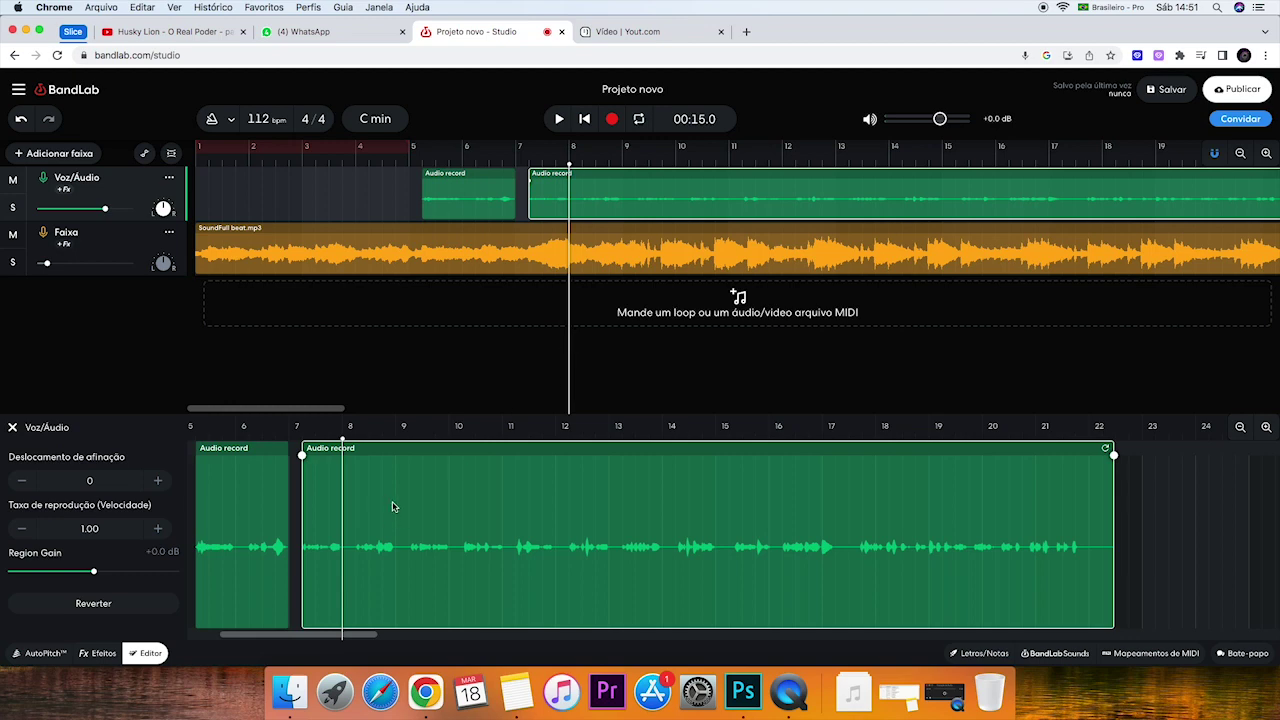
pyautogui.click(360, 526)
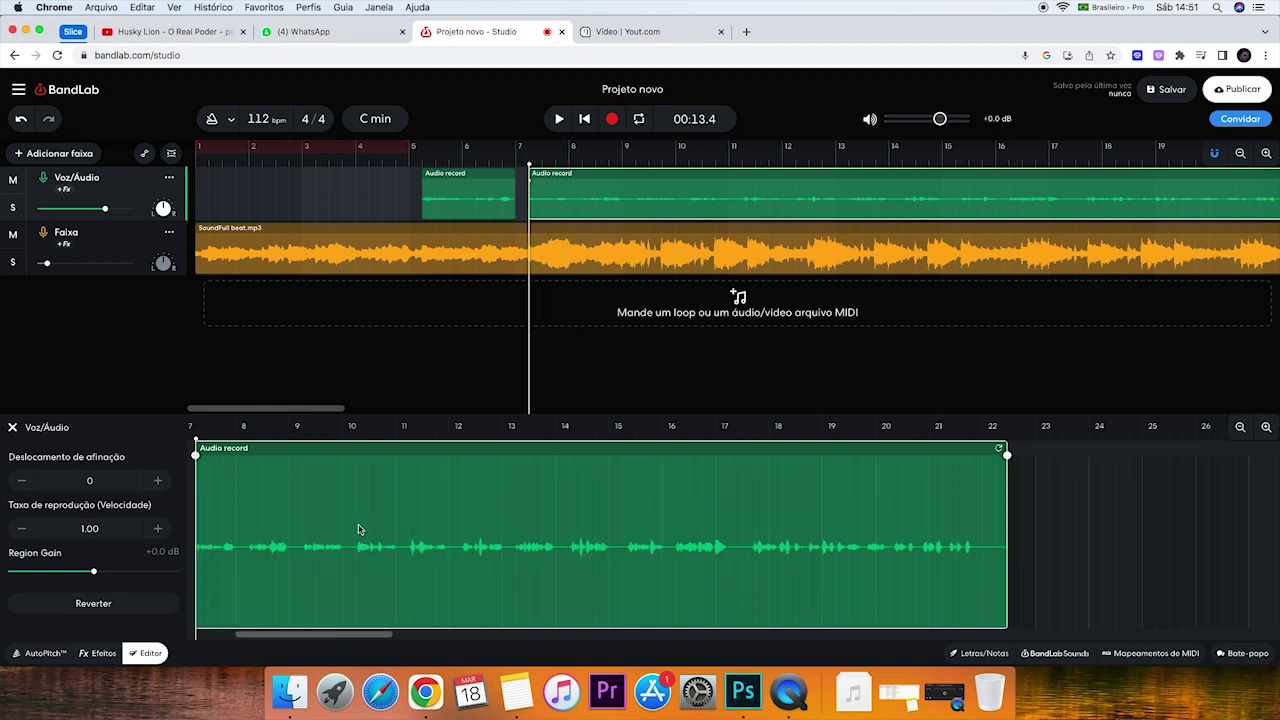
pyautogui.press('space')
pyautogui.press('space')
pyautogui.moveTo(333, 638); pyautogui.dragTo(316, 636)
pyautogui.press('space')
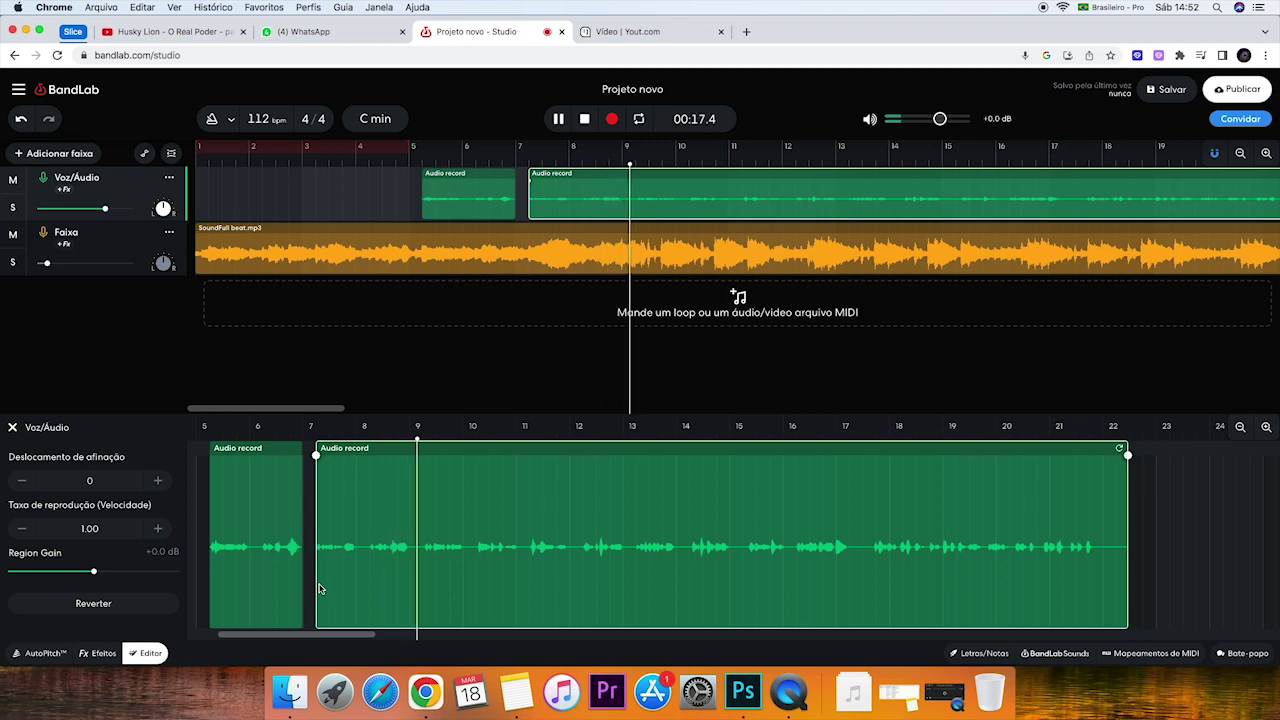
pyautogui.press('space')
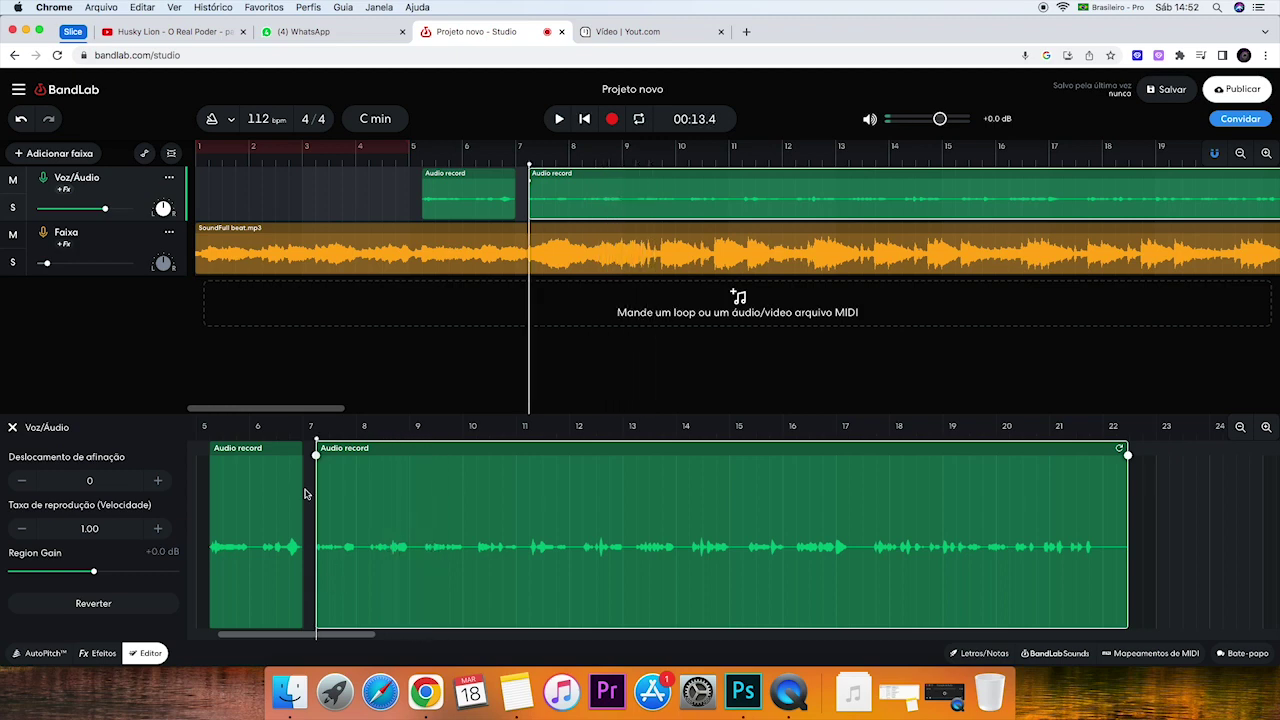
# Step: Play the second vocal clip from 00:17.1 and from shortly after its start to locate its phrase breaks
pyautogui.click(411, 493)
pyautogui.press('space')
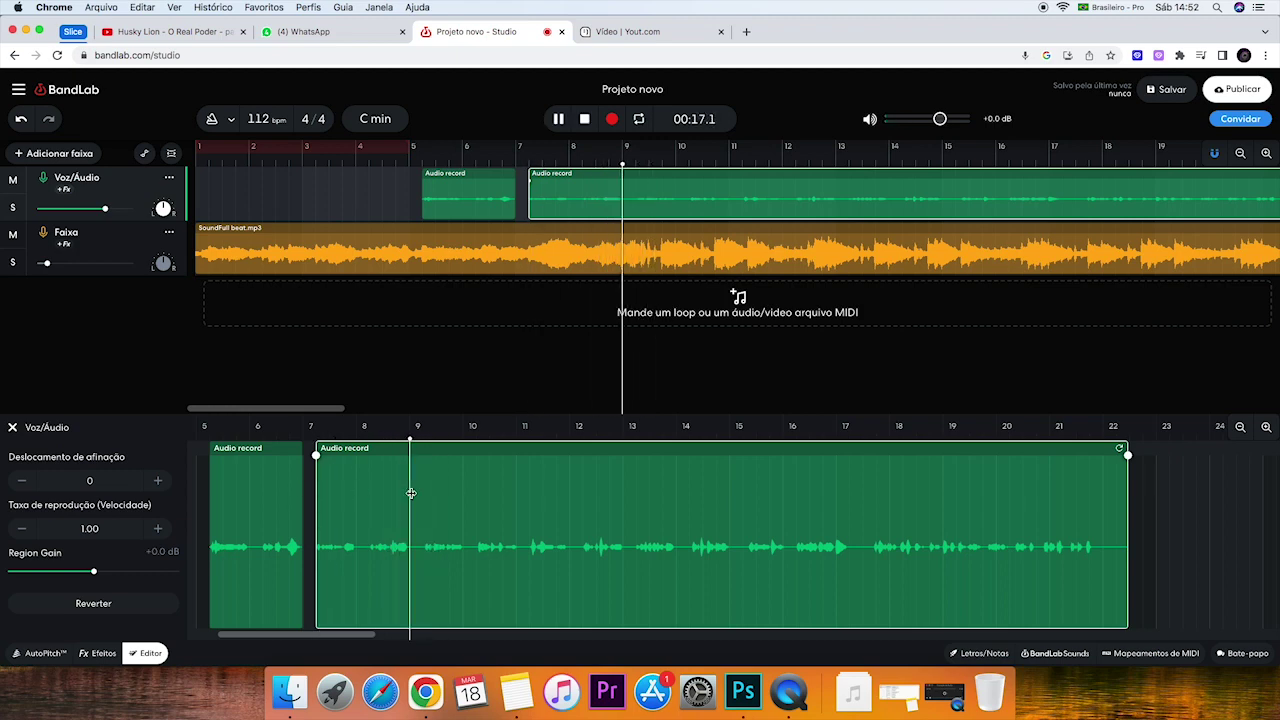
pyautogui.press('space')
pyautogui.press('XF86AudioRaiseVolume')
pyautogui.press('space')
pyautogui.press('space')
pyautogui.click(336, 504)
pyautogui.press('space')
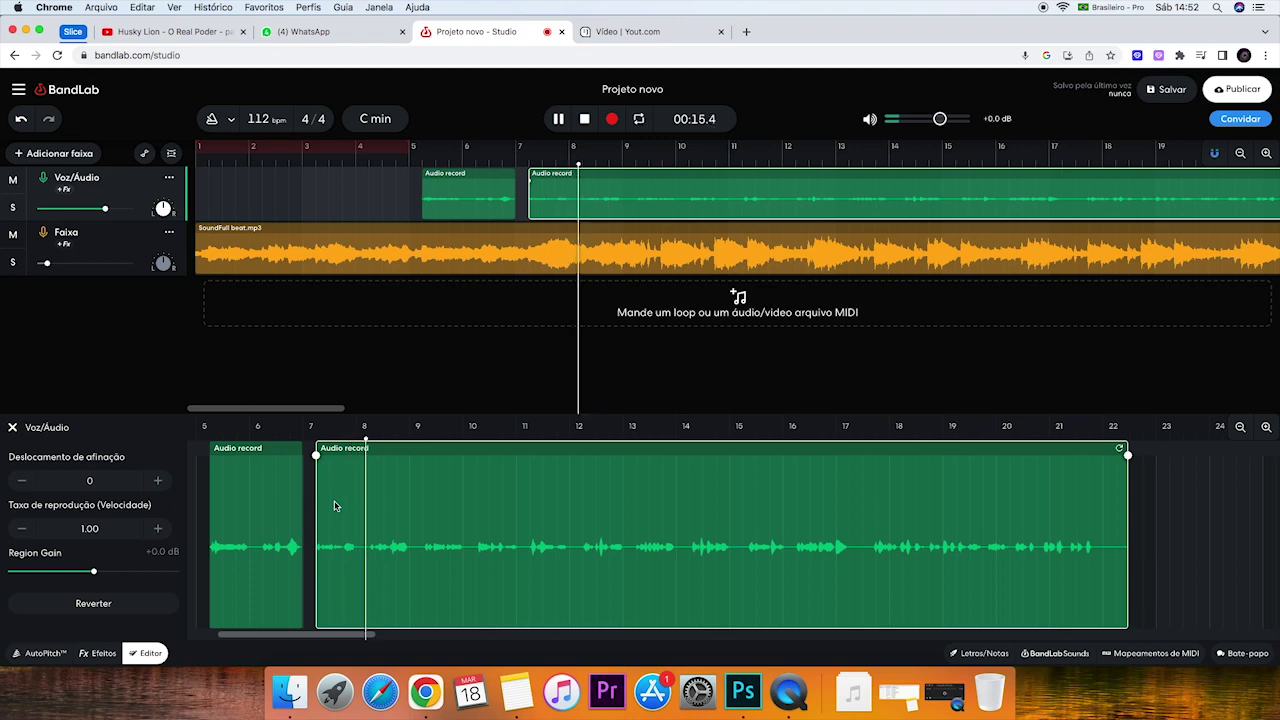
pyautogui.press('space')
# Step: Split the second vocal clip at 00:15.0, in the pause around bar 8
pyautogui.click(350, 512)
pyautogui.click(356, 512)
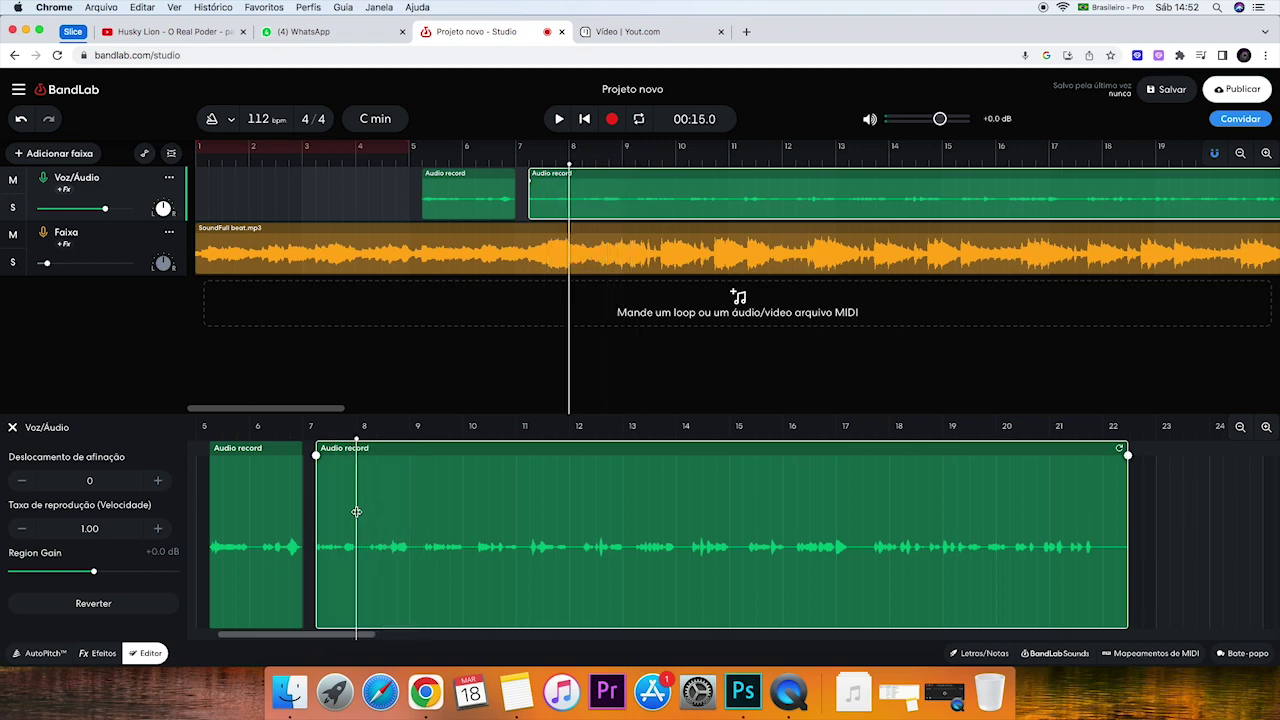
pyautogui.rightClick(376, 517)
pyautogui.click(383, 540)
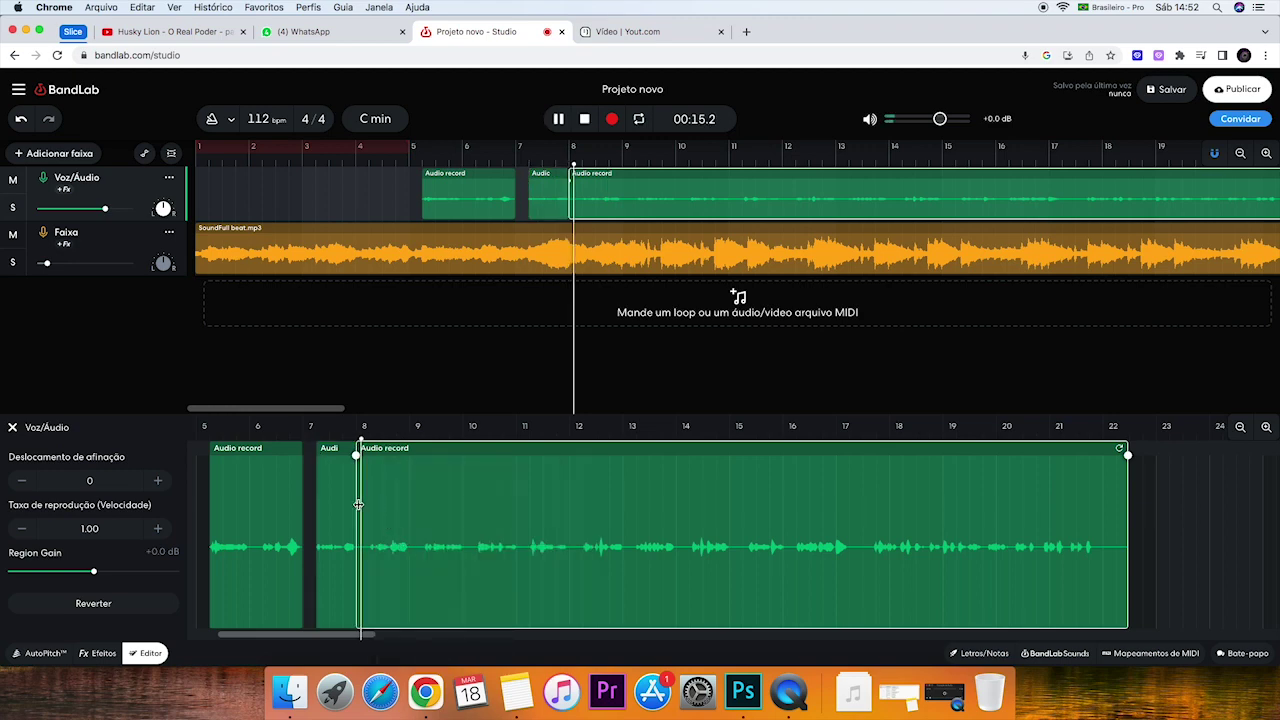
# Step: Split the last vocal clip at 00:15.5 and delete the short slice left between the two cuts
pyautogui.click(366, 503)
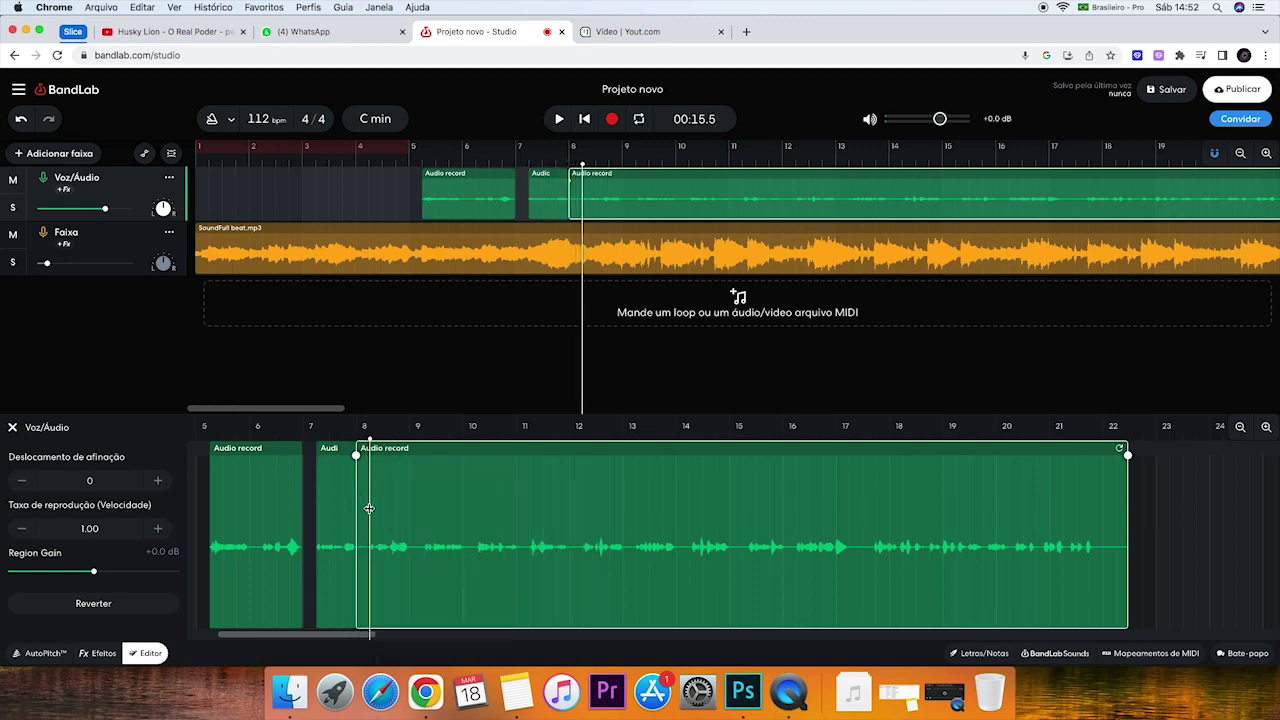
pyautogui.rightClick(421, 535)
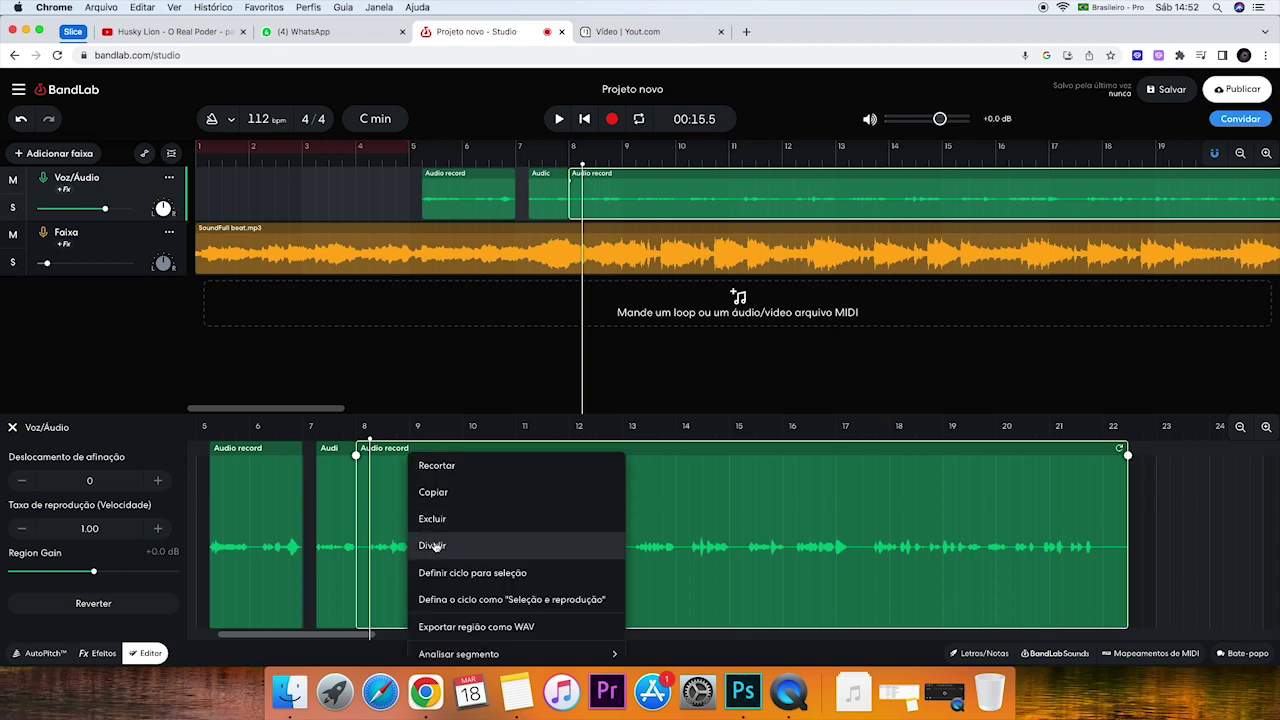
pyautogui.click(420, 540)
pyautogui.click(365, 526)
pyautogui.click(334, 535)
pyautogui.click(362, 543)
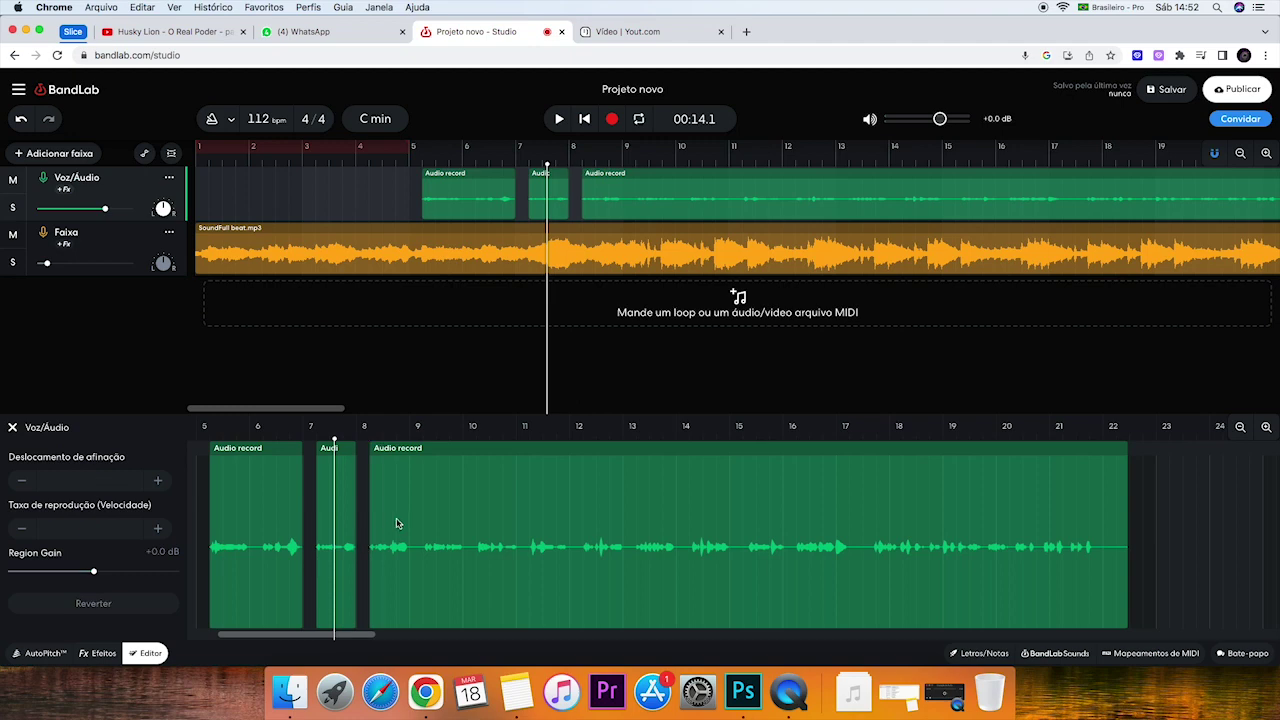
# Step: Shift the last vocal clip slightly earlier to start just after bar 8, playing it against the beat to check the timing
pyautogui.moveTo(408, 521); pyautogui.dragTo(403, 518)
pyautogui.moveTo(398, 518); pyautogui.dragTo(425, 514)
pyautogui.click(423, 402)
pyautogui.press('space')
pyautogui.press('space')
pyautogui.click(403, 498)
pyautogui.press('space')
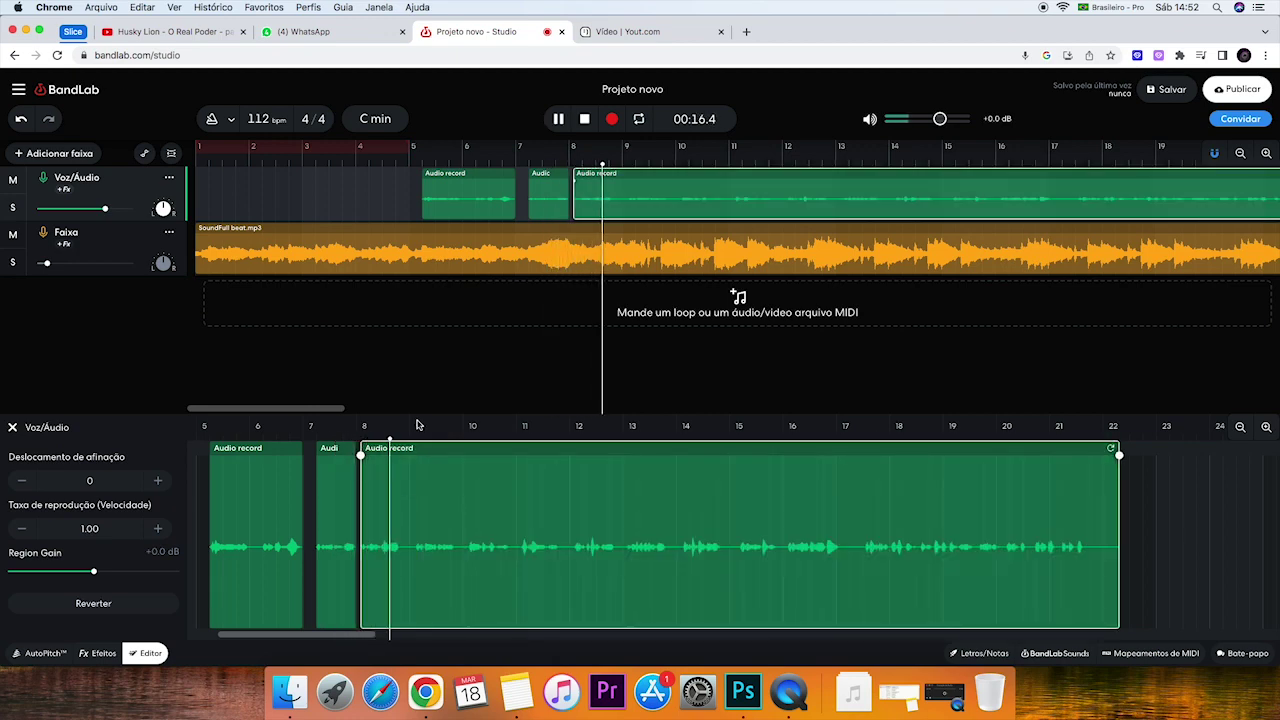
pyautogui.press('space')
# Step: Split the last vocal clip at 00:17.1, at about bar 9
pyautogui.moveTo(332, 497); pyautogui.dragTo(410, 500)
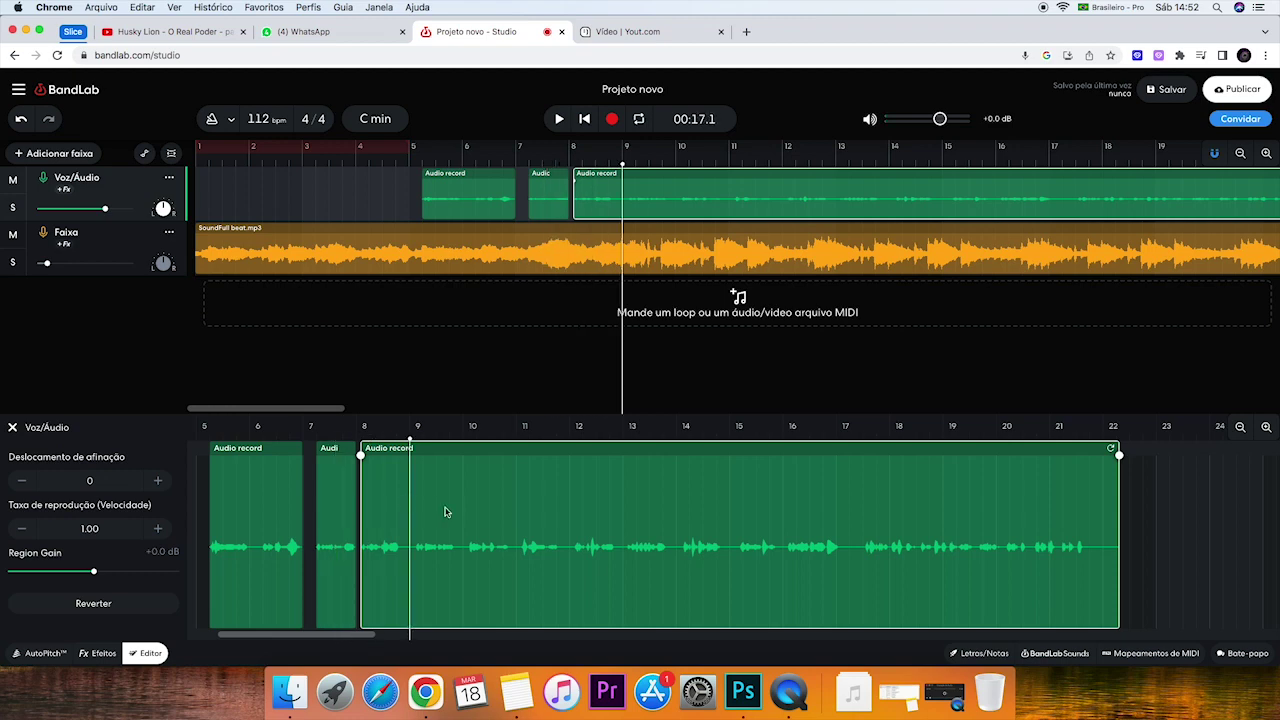
pyautogui.rightClick(444, 513)
pyautogui.click(470, 541)
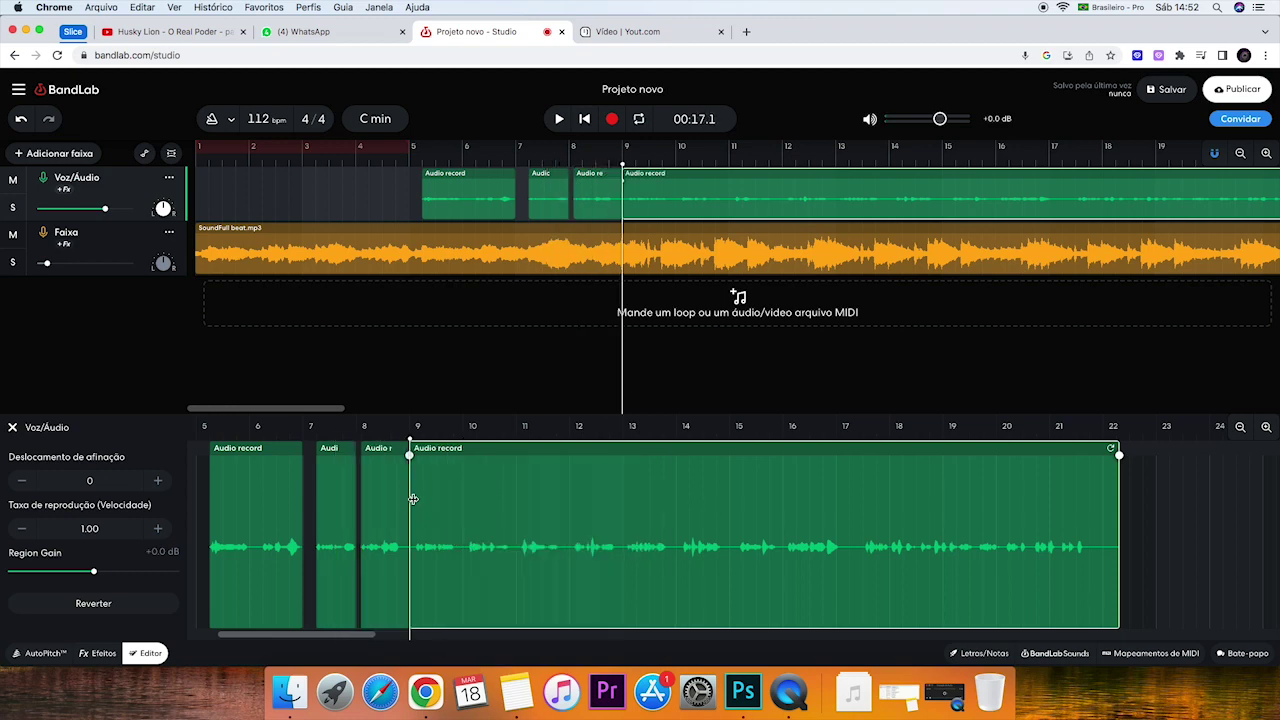
# Step: Remove a thin slice from the start of the last vocal clip and place it against the end of the preceding clip
pyautogui.click(385, 470)
pyautogui.moveTo(411, 490); pyautogui.dragTo(417, 490)
pyautogui.press('super+z')
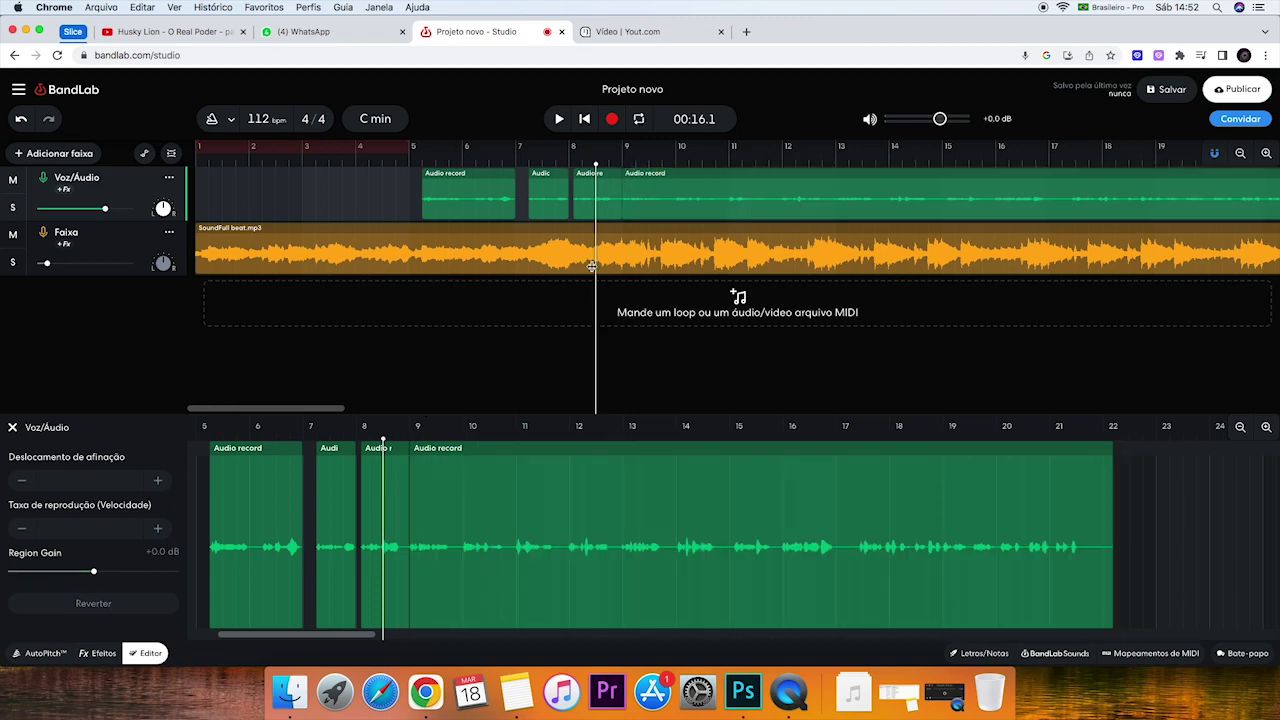
# Step: Play the edited vocals against the beat from the first clip, and replay the passage from 00:26.3
pyautogui.click(420, 290)
pyautogui.press('space')
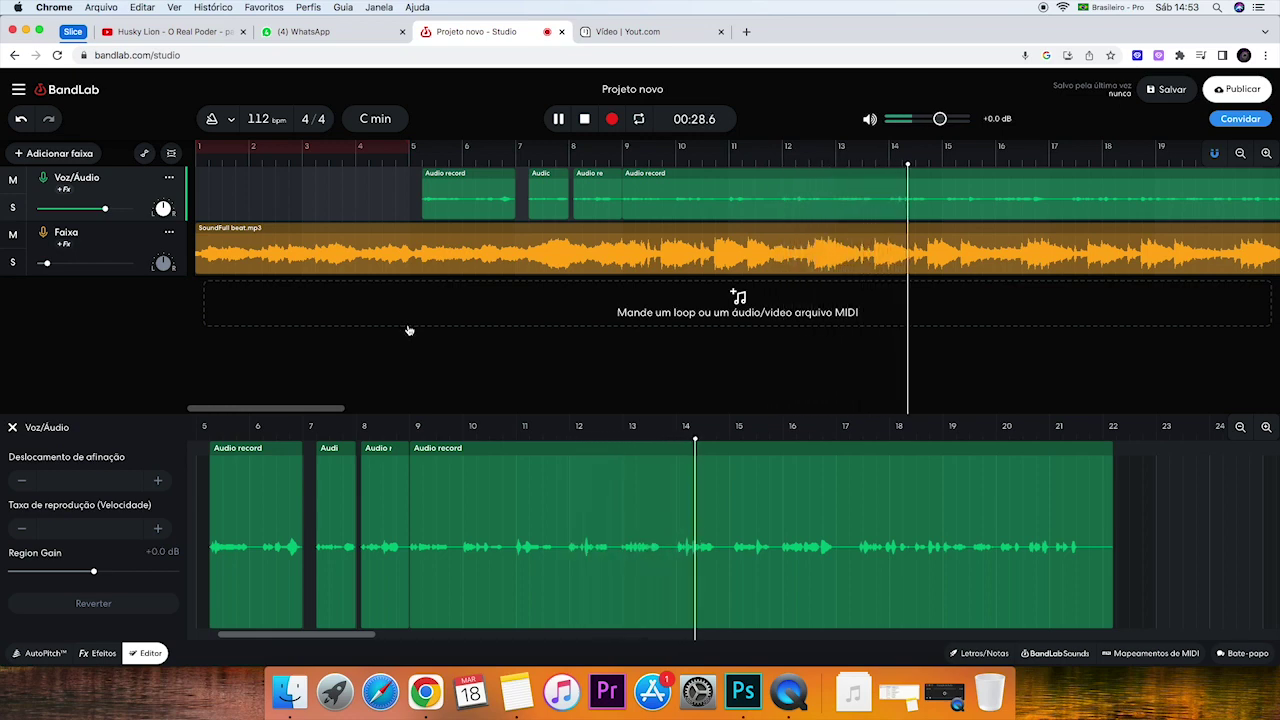
pyautogui.press('space')
pyautogui.press('space')
pyautogui.moveTo(836, 350)
pyautogui.mouseDown()
pyautogui.moveTo(877, 357)
pyautogui.moveTo(849, 357)
pyautogui.mouseUp()
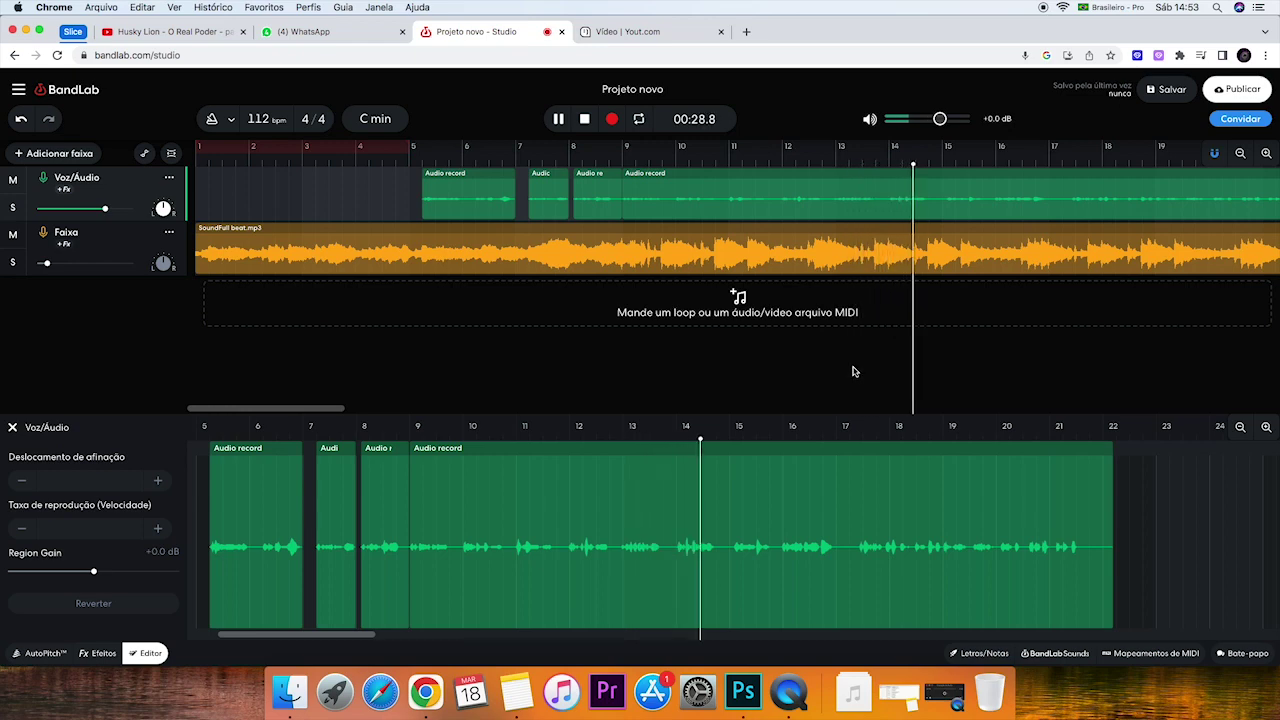
pyautogui.press('space')
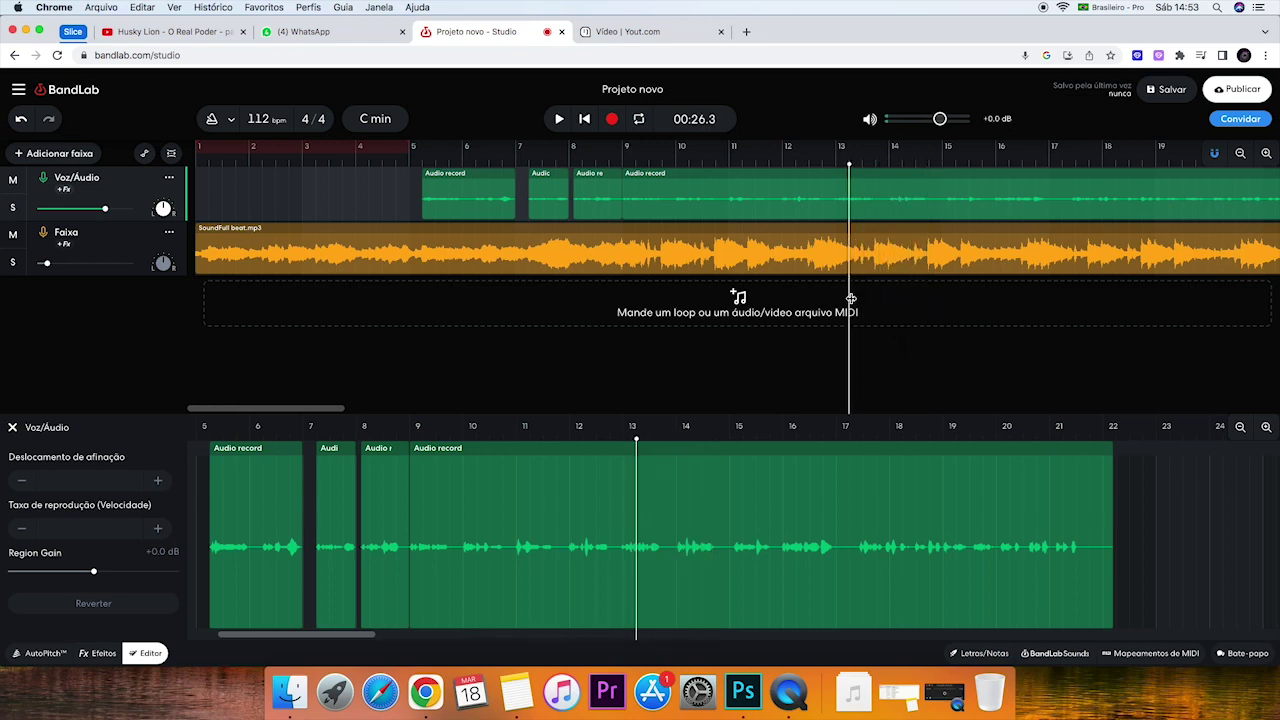
# Step: Split the last vocal clip at 00:29.5 and again at 00:29.8
pyautogui.moveTo(850, 298); pyautogui.dragTo(929, 298)
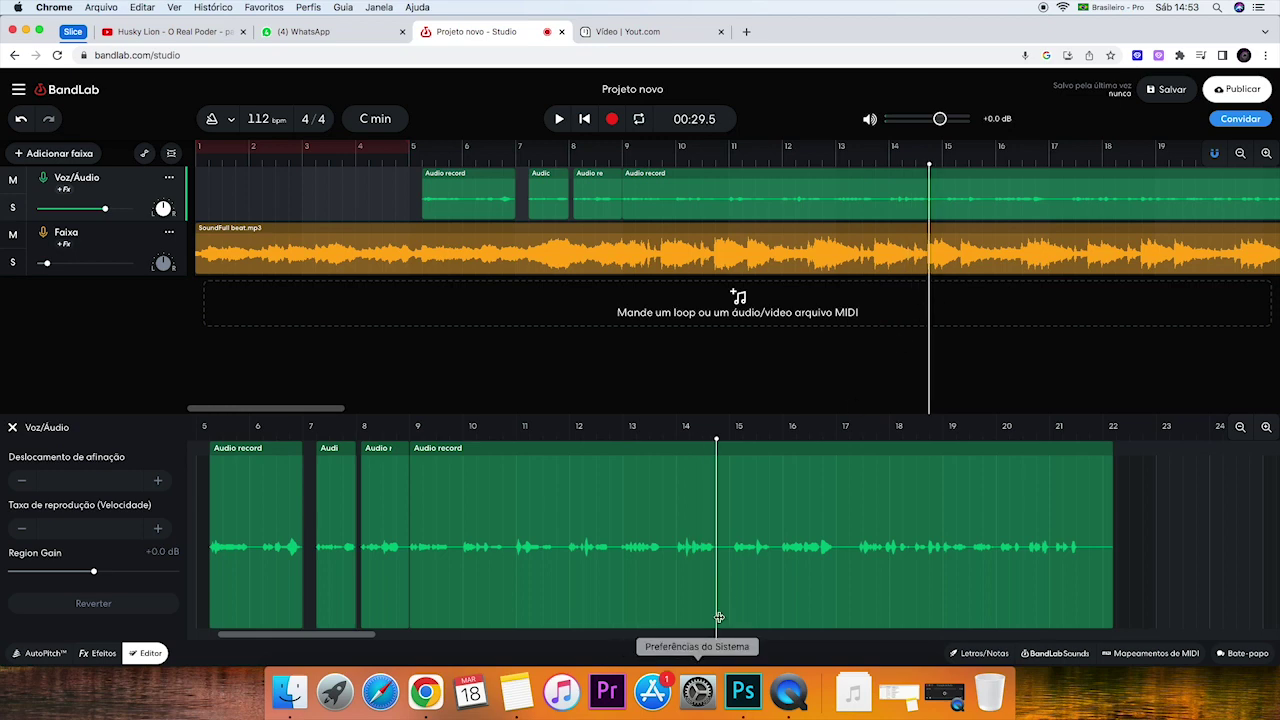
pyautogui.click(730, 518)
pyautogui.rightClick(746, 520)
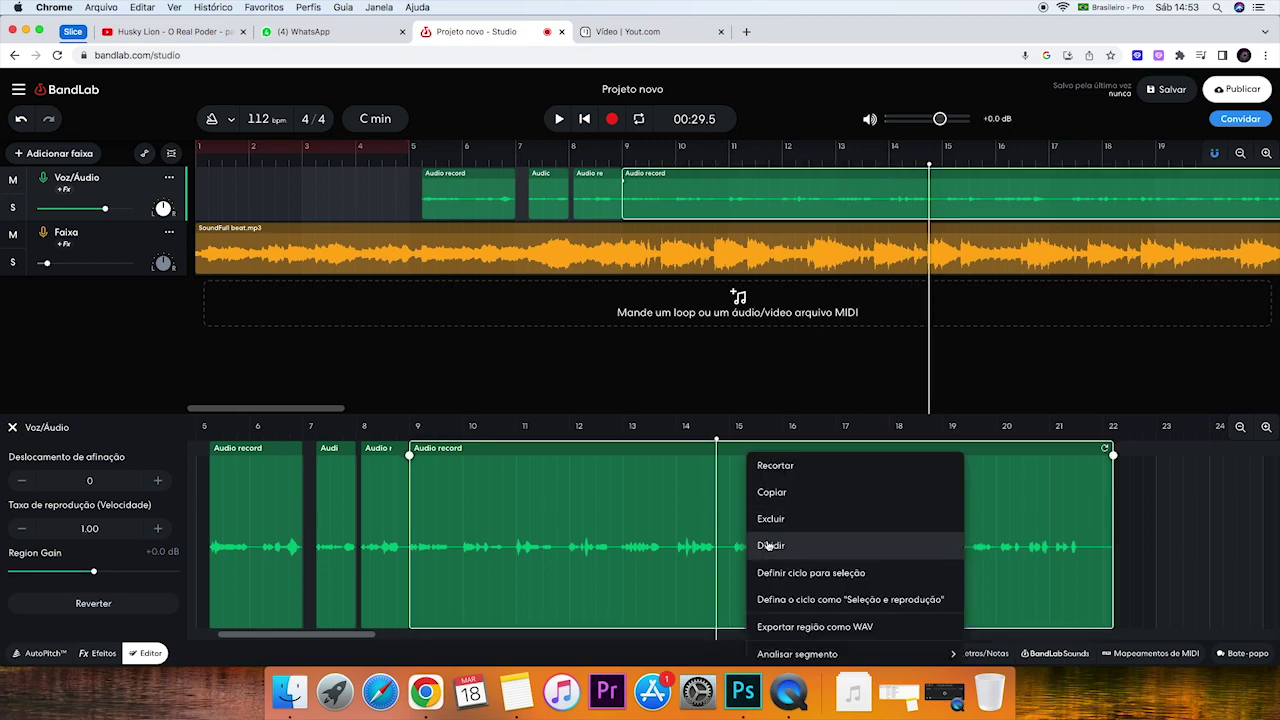
pyautogui.click(768, 543)
pyautogui.moveTo(716, 488); pyautogui.dragTo(723, 517)
pyautogui.rightClick(723, 517)
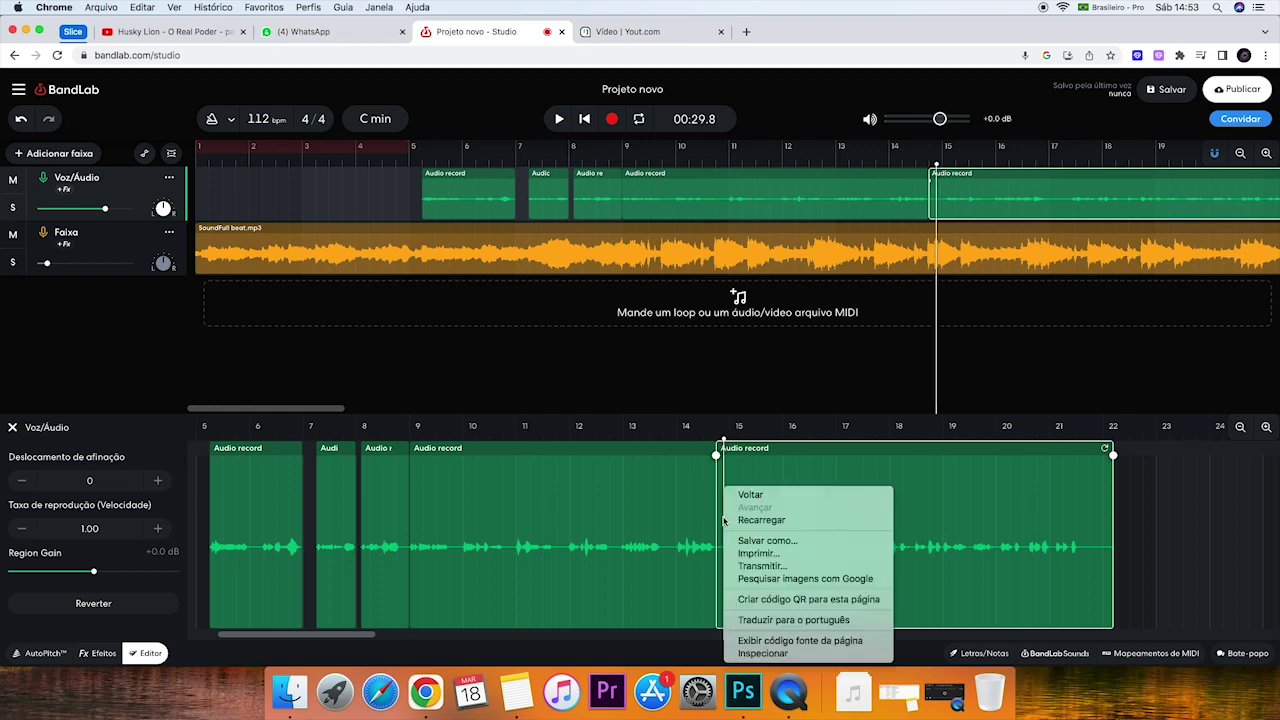
pyautogui.click(776, 478)
pyautogui.rightClick(757, 499)
pyautogui.click(786, 546)
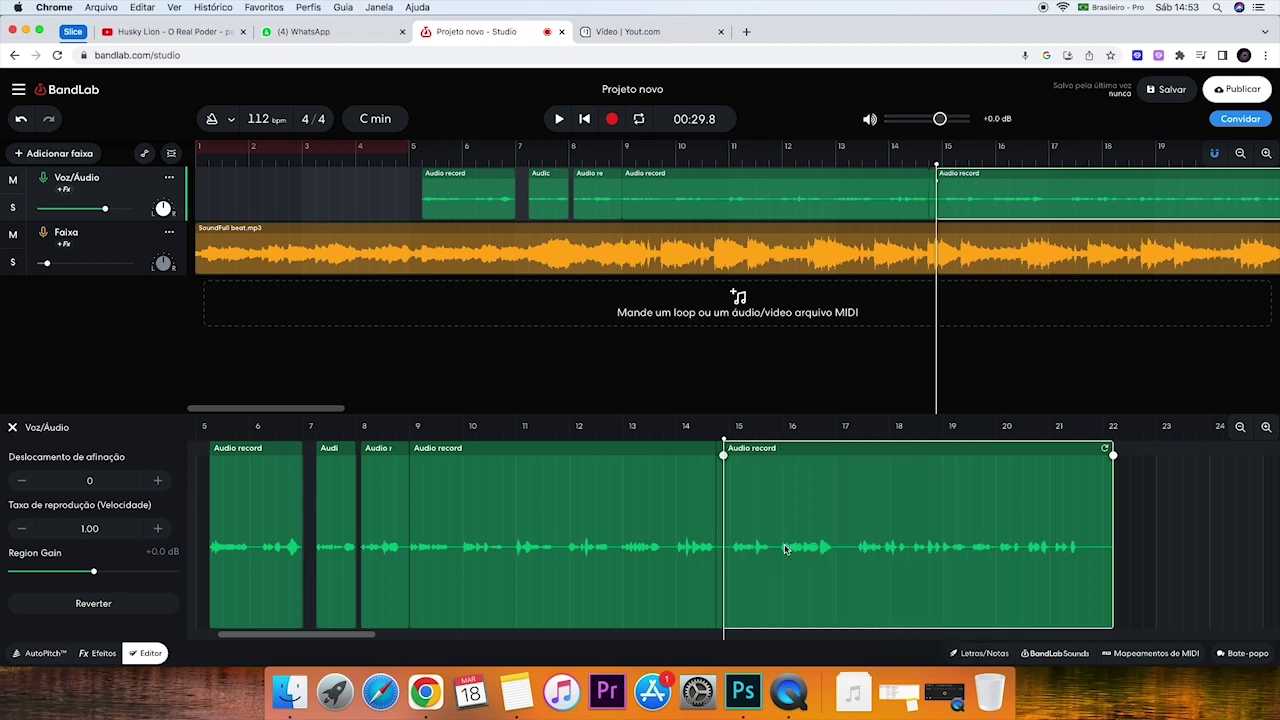
# Step: Delete the thin slice between the two cuts and move the last vocal clip against the end of the preceding clip
pyautogui.click(719, 547)
pyautogui.click(669, 517)
pyautogui.click(719, 530)
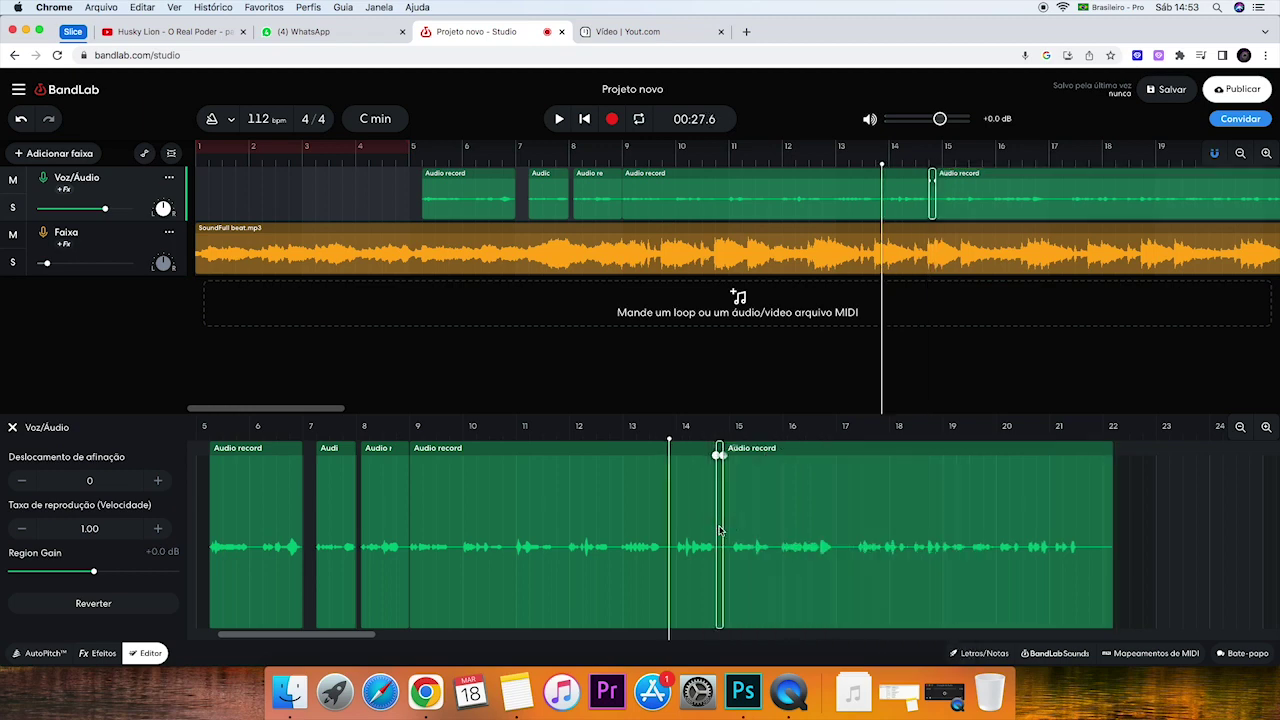
pyautogui.press('Delete')
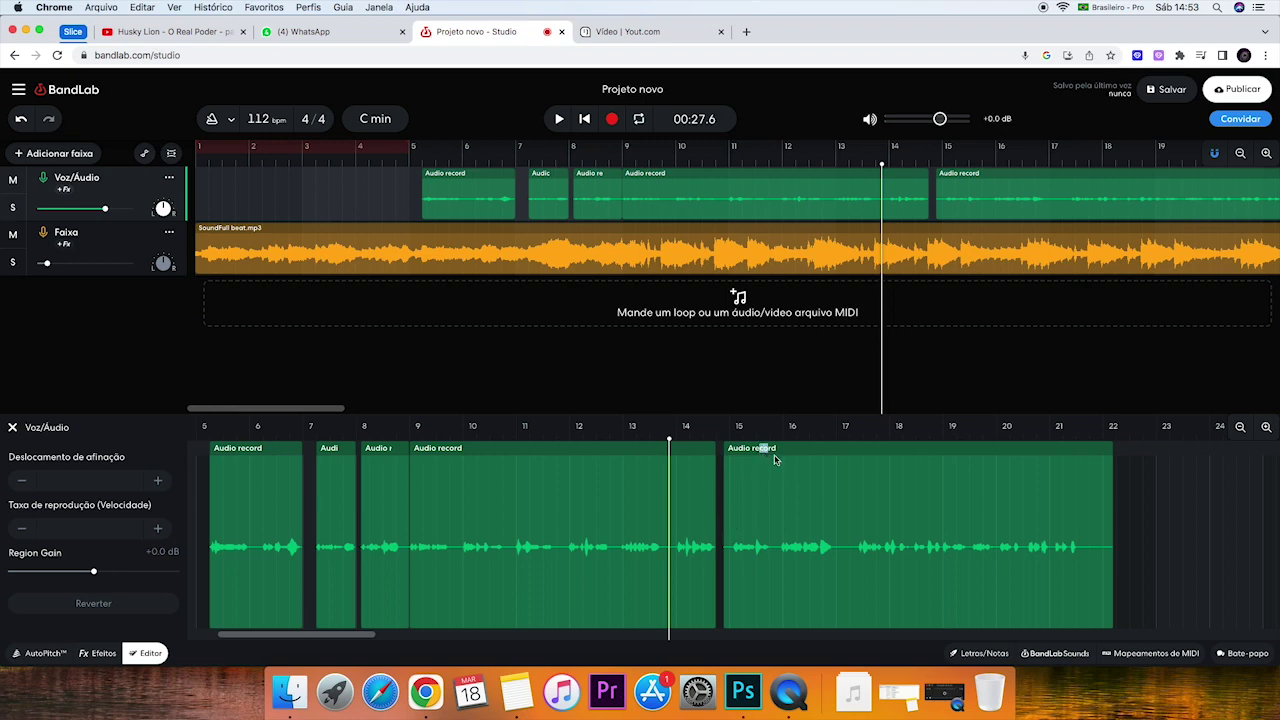
pyautogui.moveTo(804, 490); pyautogui.dragTo(800, 490)
# Step: Play the vocals against the beat from 00:27.6 to check the closed gap and the following phrase
pyautogui.click(1171, 551)
pyautogui.press('space')
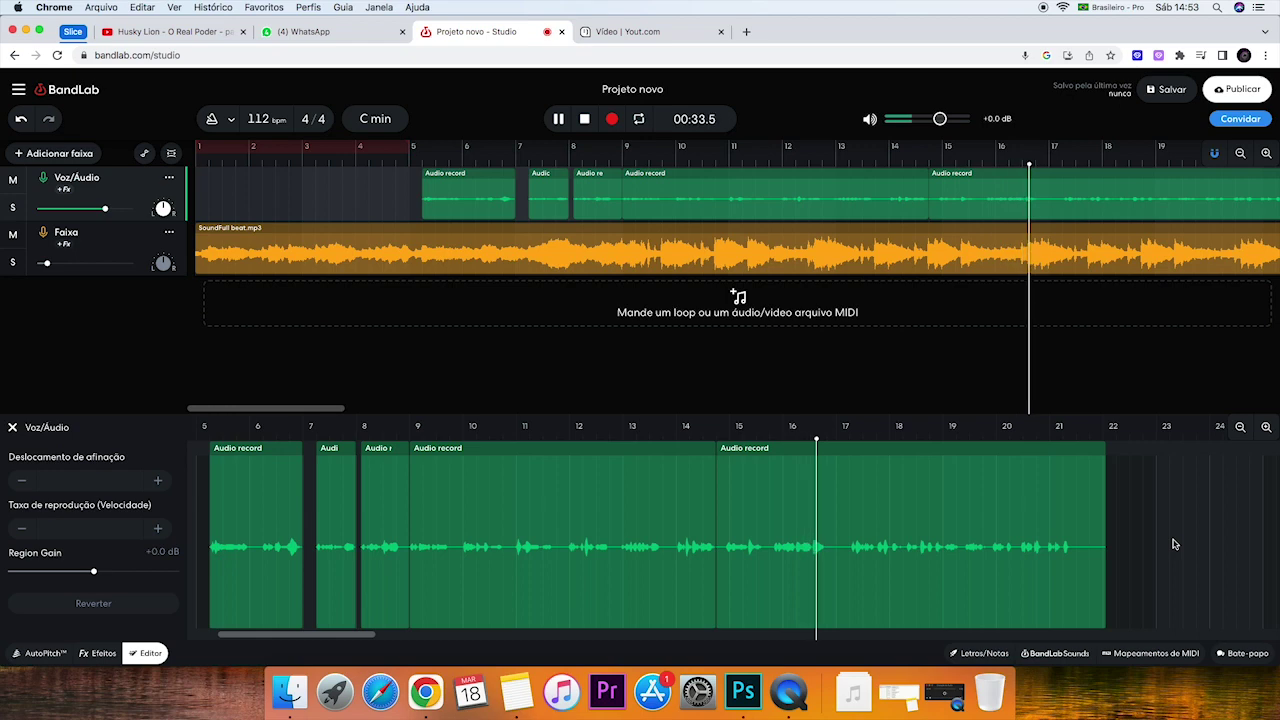
pyautogui.press('space')
pyautogui.press('space')
pyautogui.moveTo(666, 489); pyautogui.dragTo(811, 508)
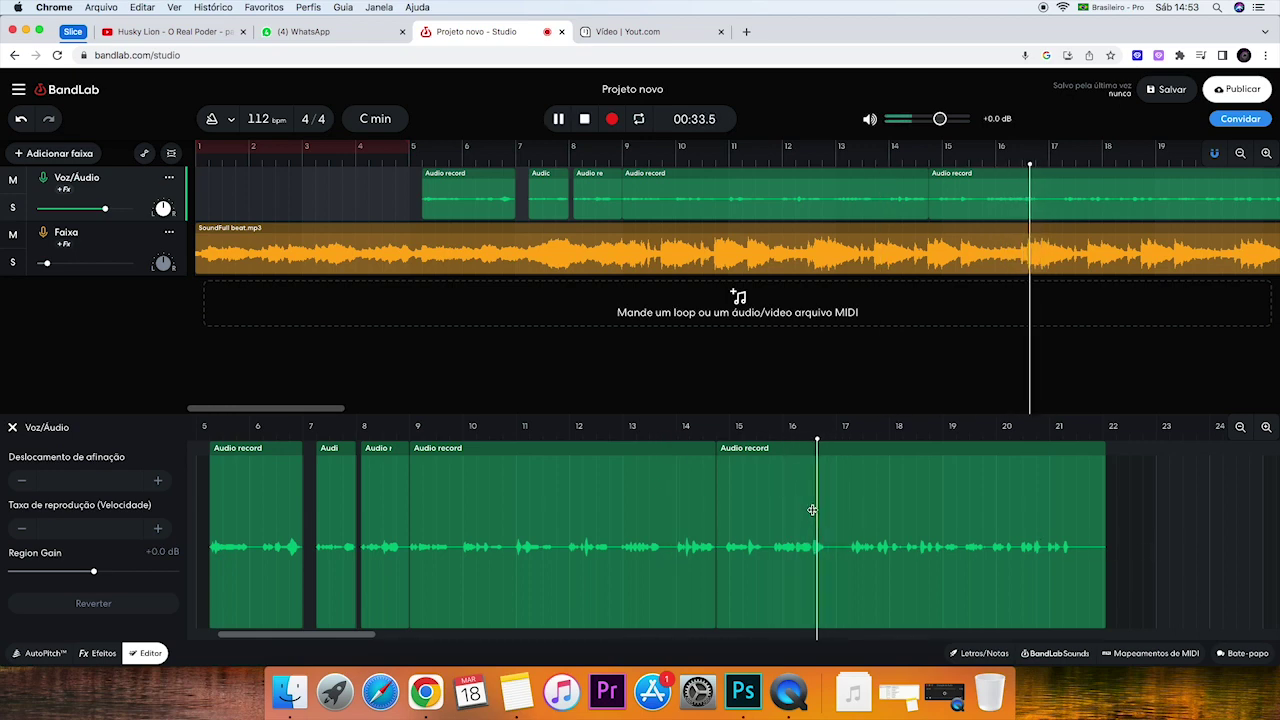
pyautogui.press('space')
# Step: Cut the section from 00:34.1 to 00:34.8 out of the last vocal clip and shift the remainder earlier to close the gap
pyautogui.moveTo(810, 517); pyautogui.dragTo(832, 522)
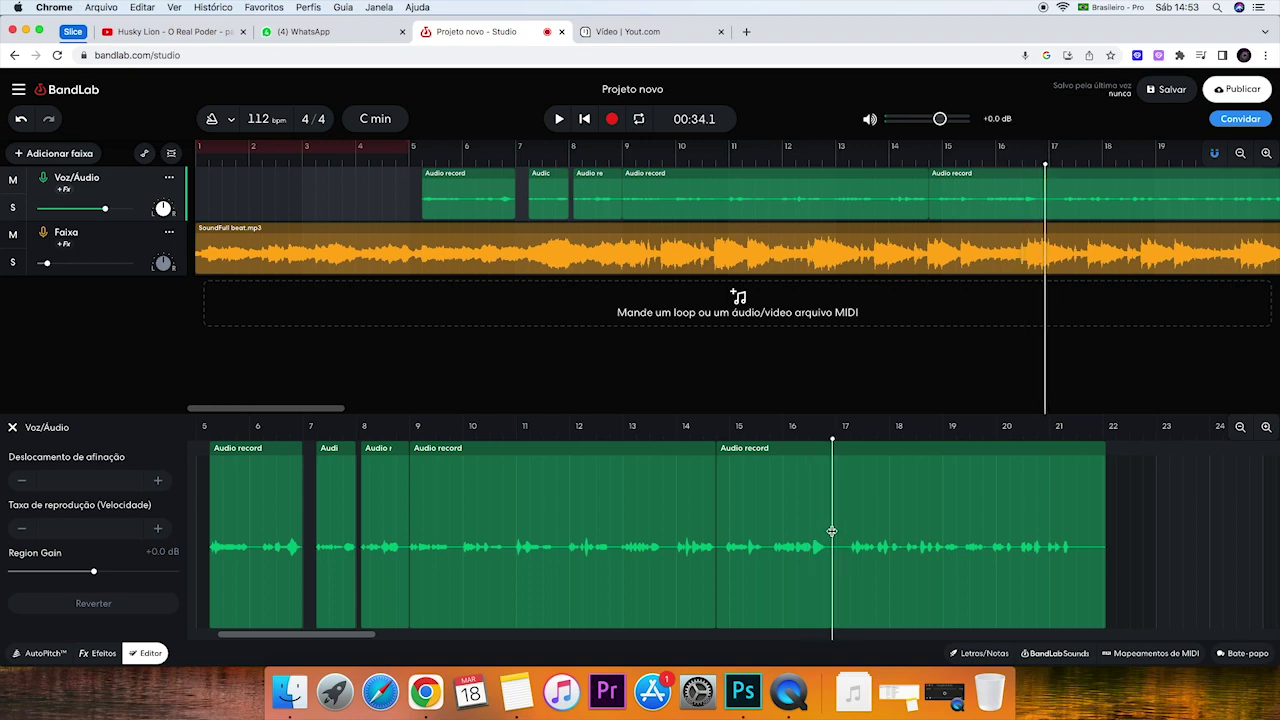
pyautogui.rightClick(859, 527)
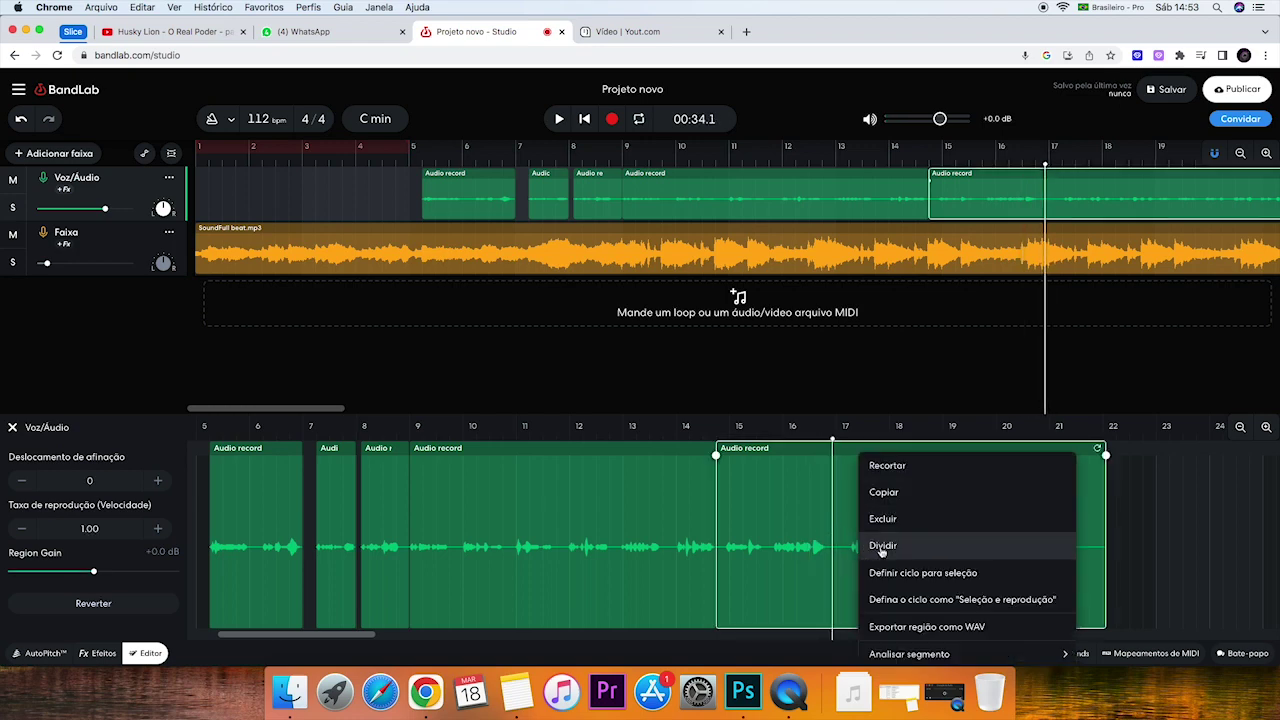
pyautogui.click(877, 545)
pyautogui.moveTo(833, 504); pyautogui.dragTo(847, 504)
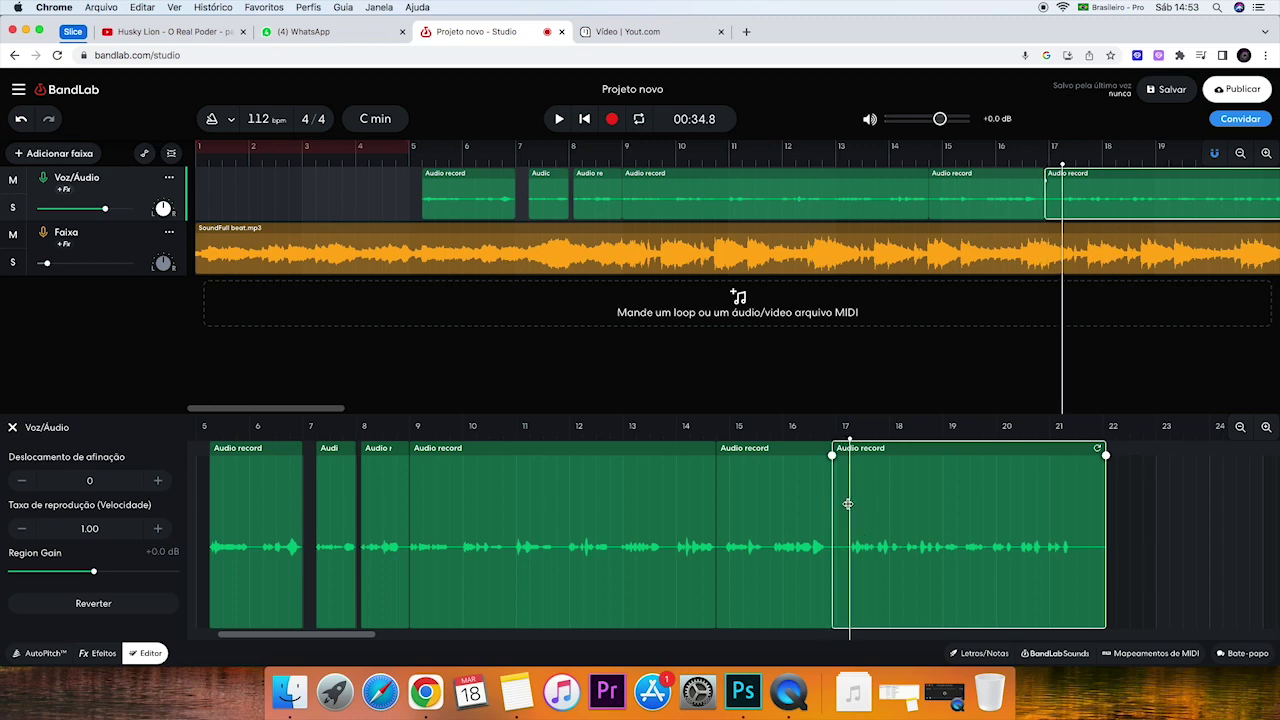
pyautogui.rightClick(872, 523)
pyautogui.click(905, 542)
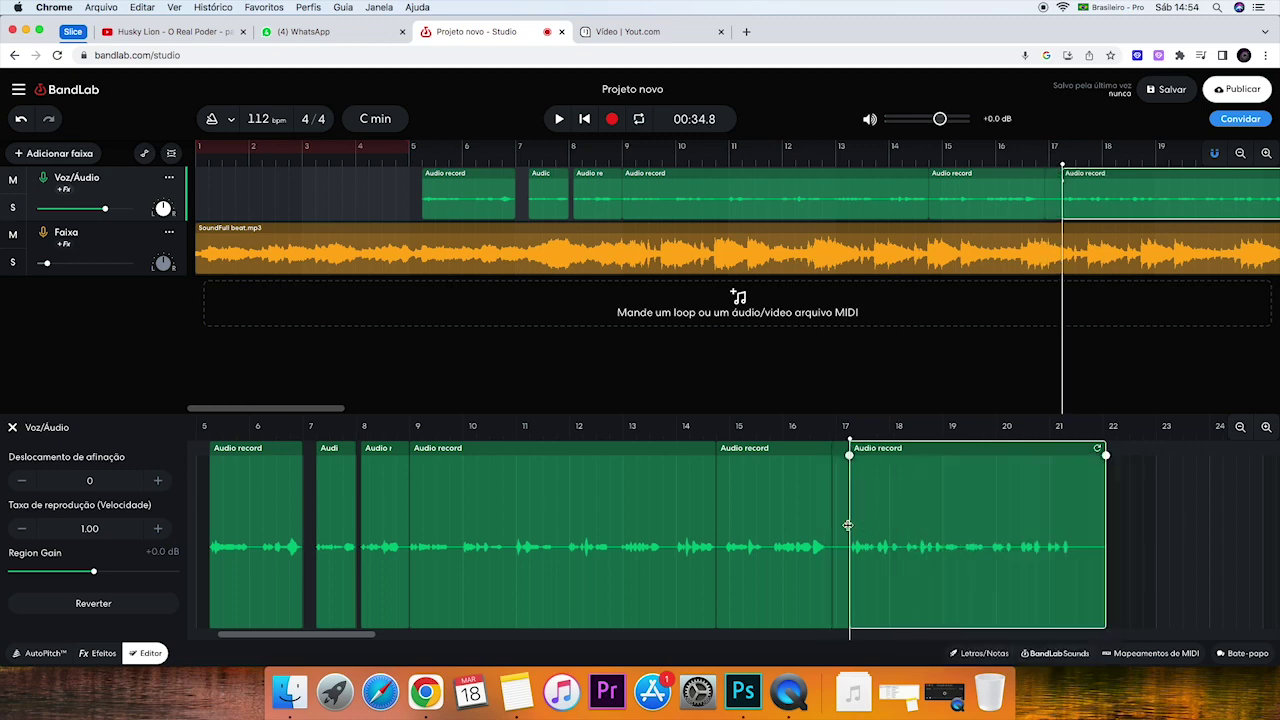
pyautogui.moveTo(937, 488); pyautogui.dragTo(926, 491)
pyautogui.click(1158, 516)
# Step: Play the vocals against the beat from 00:31.1 to check the timing of the shifted clip
pyautogui.click(794, 514)
pyautogui.click(760, 514)
pyautogui.press('space')
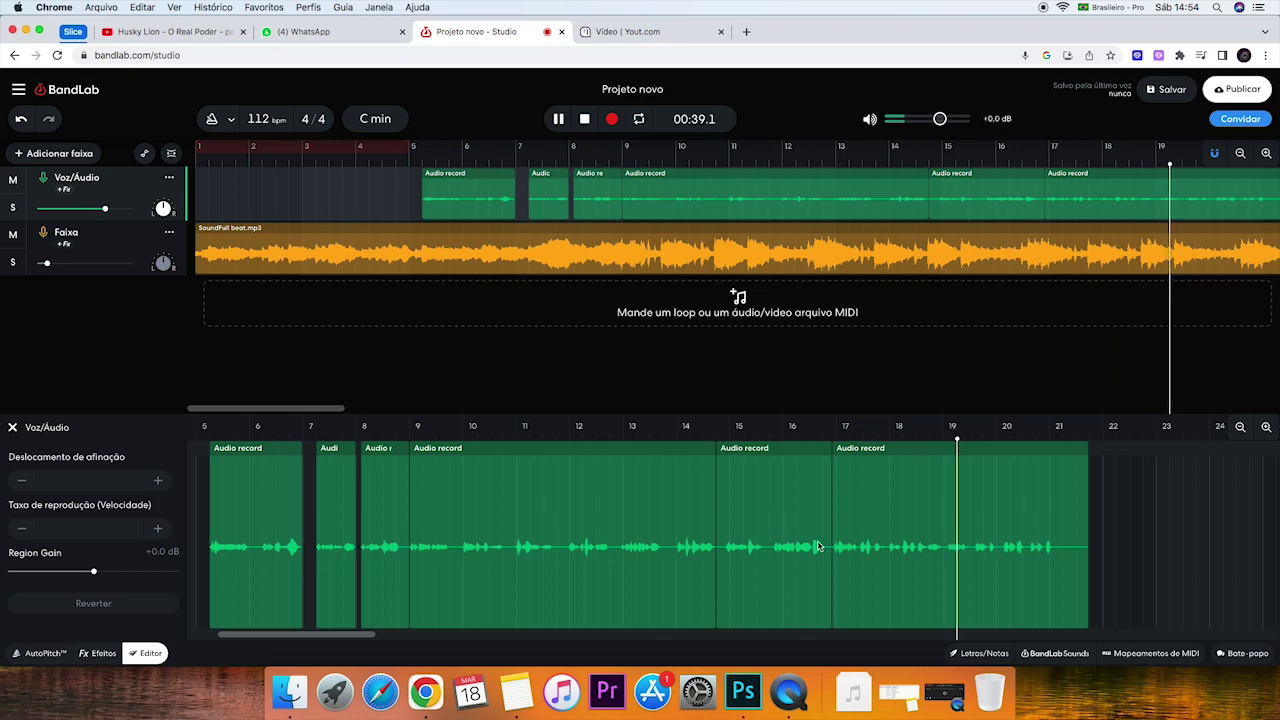
pyautogui.press('space')
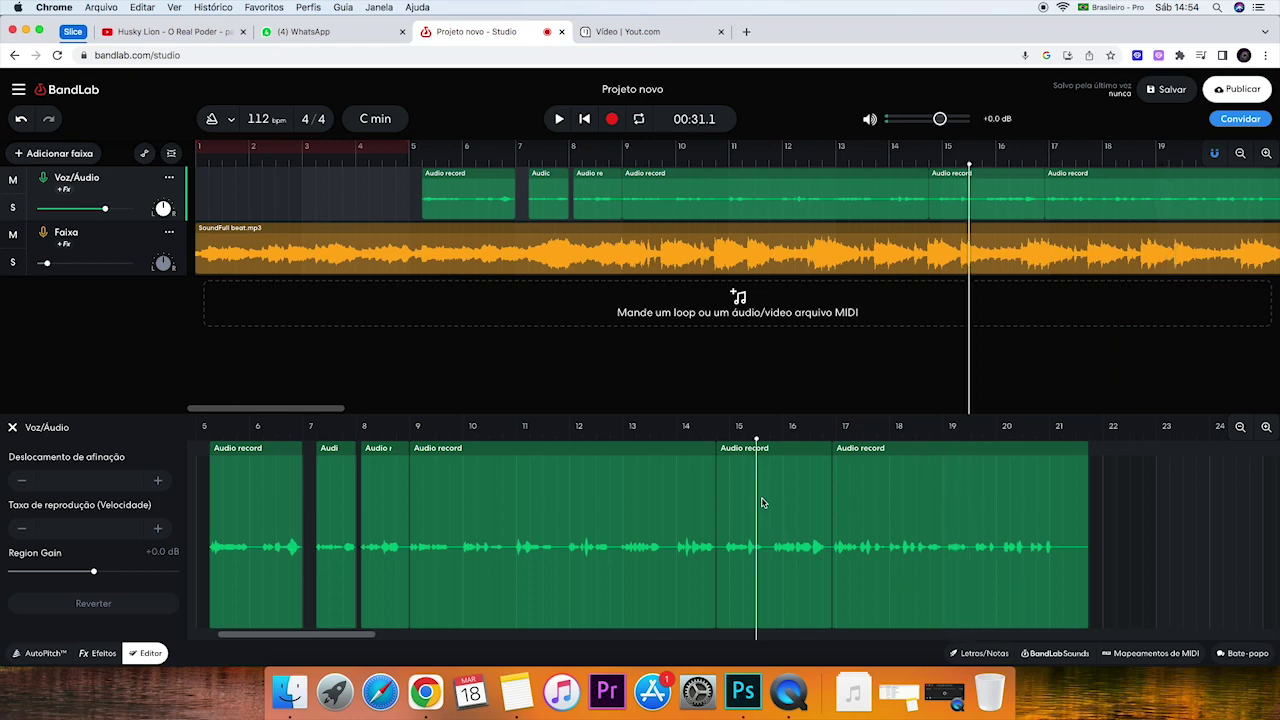
# Step: Split the last vocal clip at 00:38.6 and again at 00:38.8
pyautogui.moveTo(786, 505); pyautogui.dragTo(941, 506)
pyautogui.click(974, 512)
pyautogui.rightClick(974, 512)
pyautogui.click(997, 545)
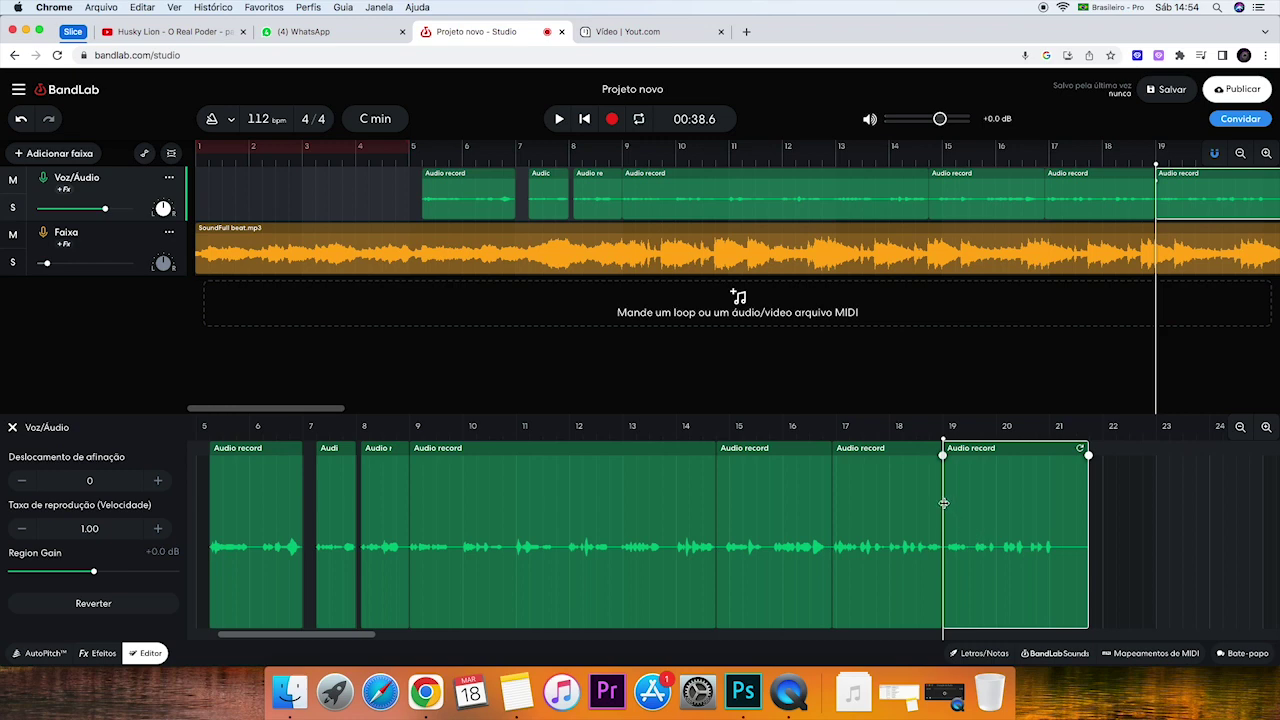
pyautogui.moveTo(945, 503); pyautogui.dragTo(948, 504)
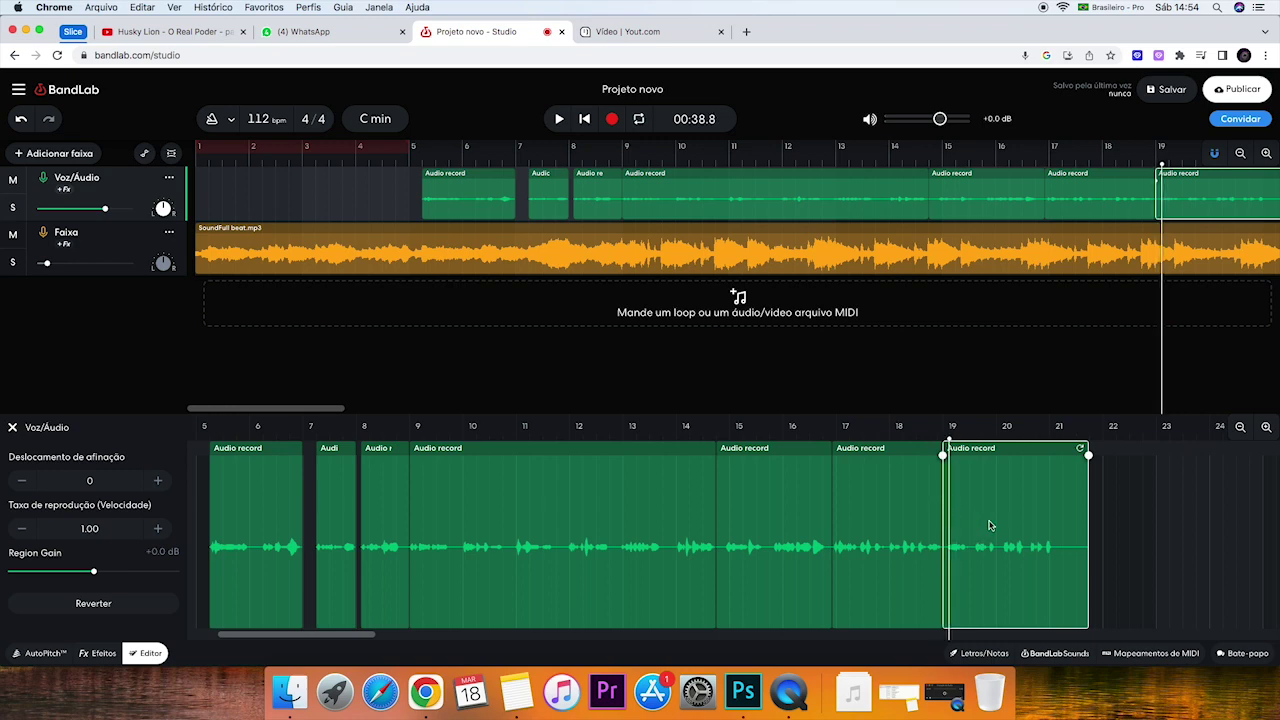
pyautogui.rightClick(990, 522)
pyautogui.click(998, 541)
pyautogui.click(945, 545)
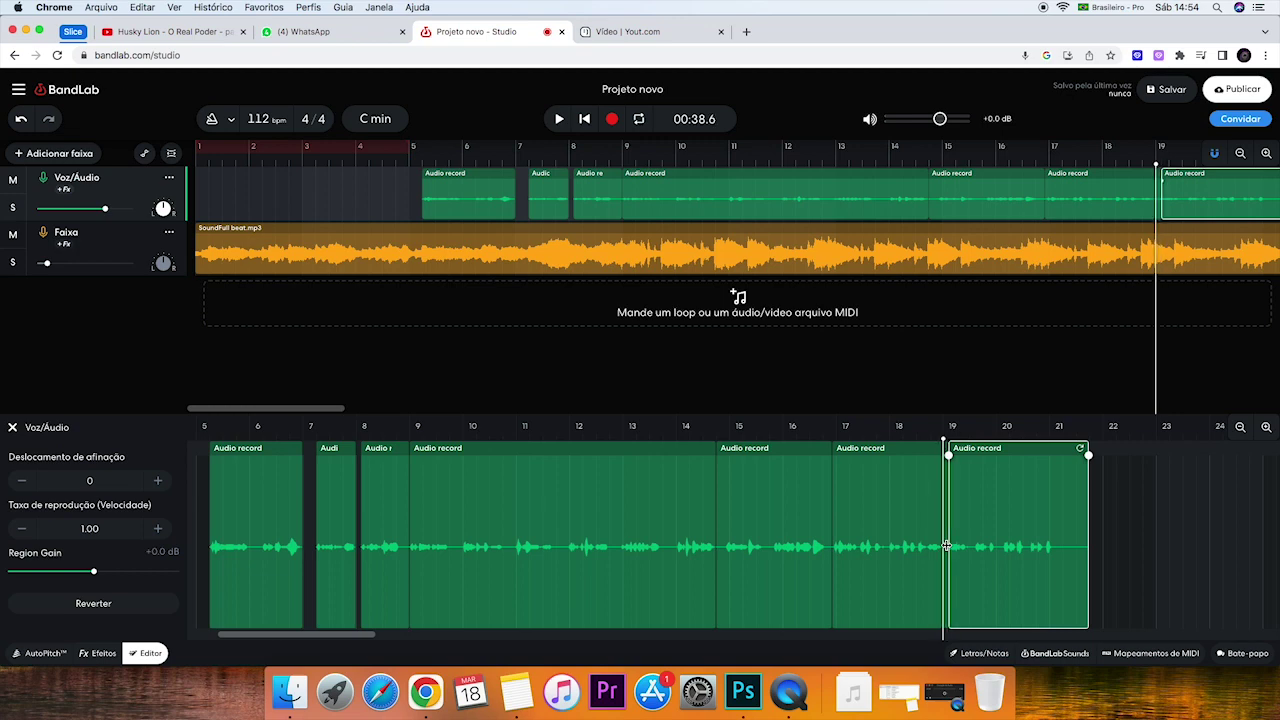
pyautogui.press('Delete')
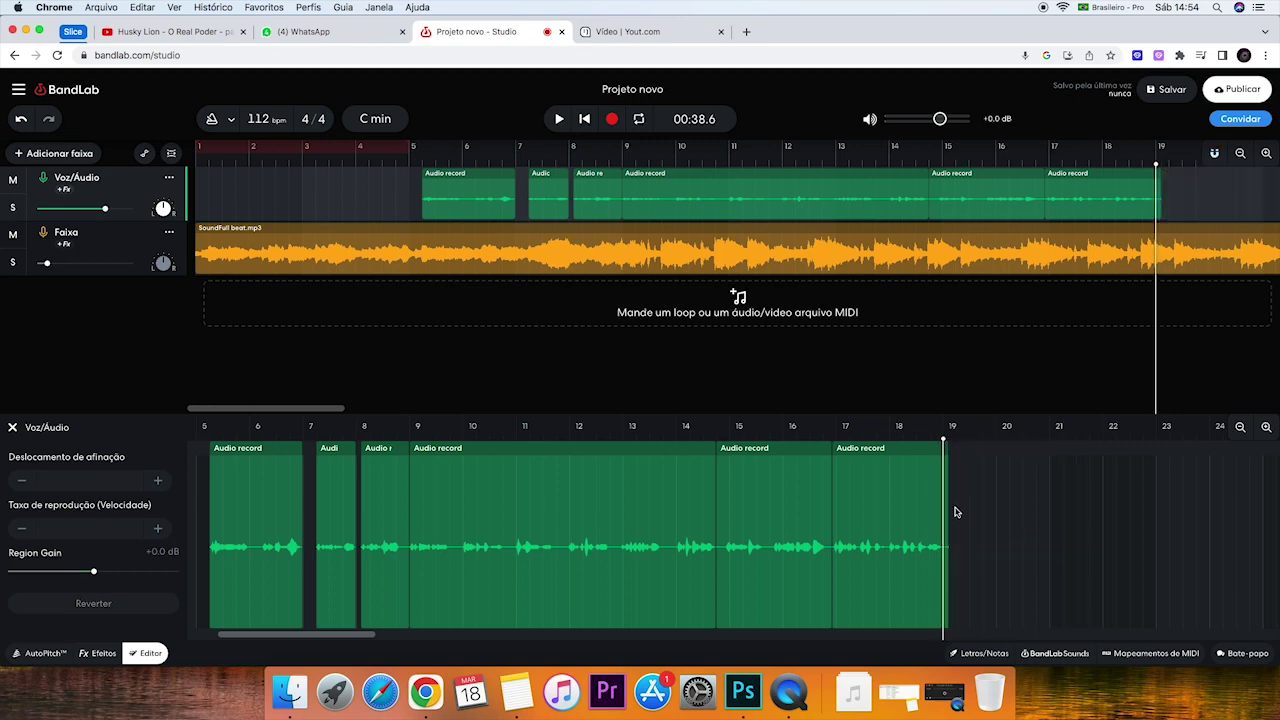
pyautogui.press('super+z')
# Step: Delete the thin slice between 00:38.6 and 00:38.8 and move the last vocal clip against the preceding one
pyautogui.press('Left')
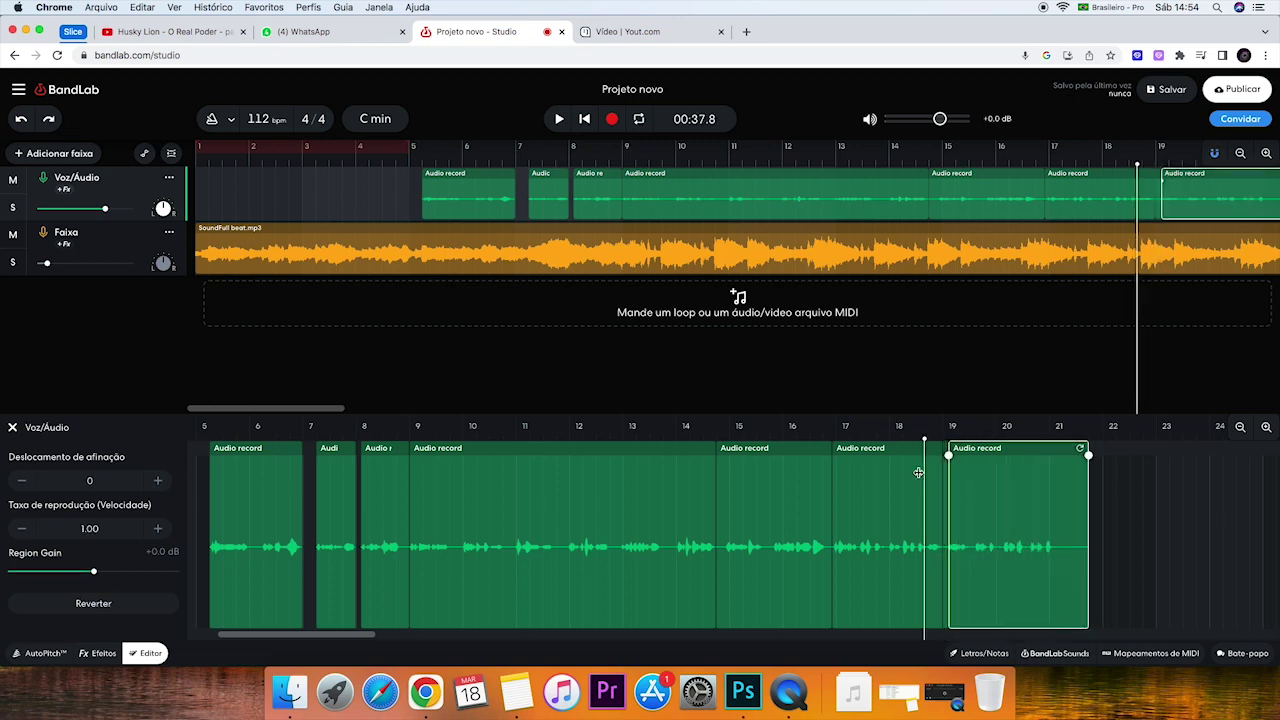
pyautogui.click(945, 516)
pyautogui.press('BackSpace')
pyautogui.click(1003, 514)
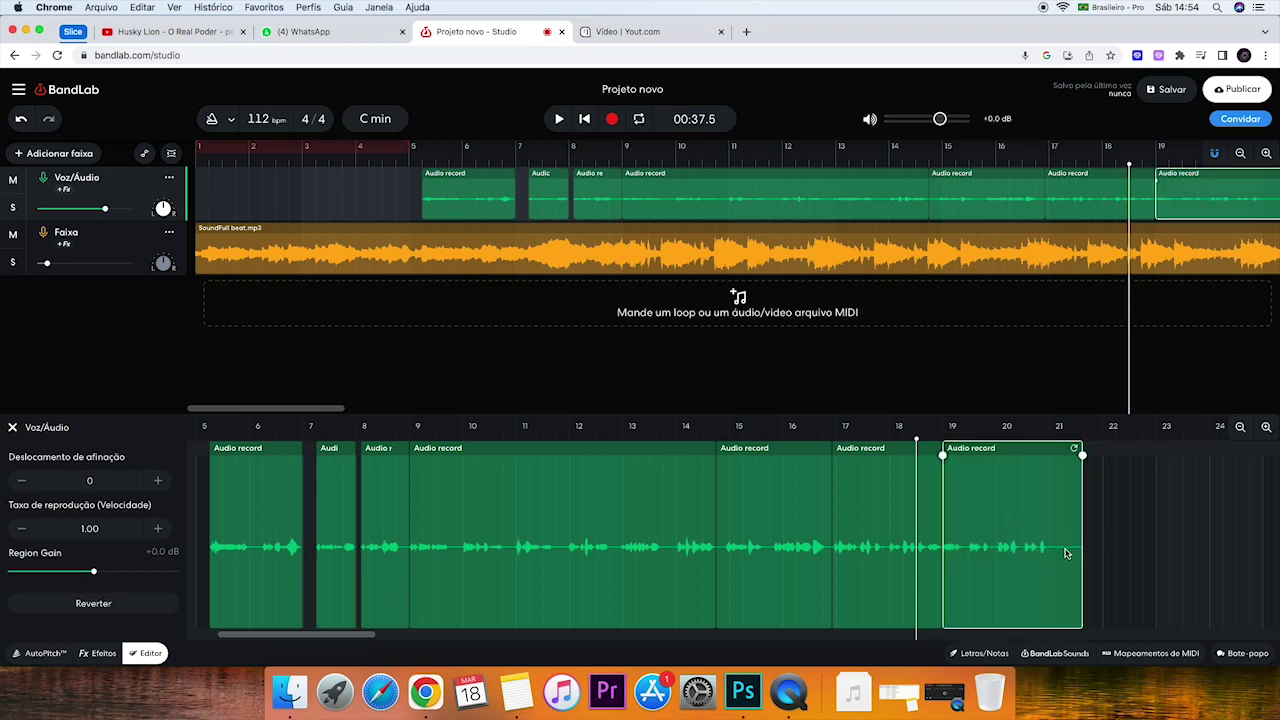
# Step: Play the vocals from 00:37.5 to check the timing, and trim the silent end of the last clip back to about bar 21
pyautogui.click(1138, 551)
pyautogui.press('space')
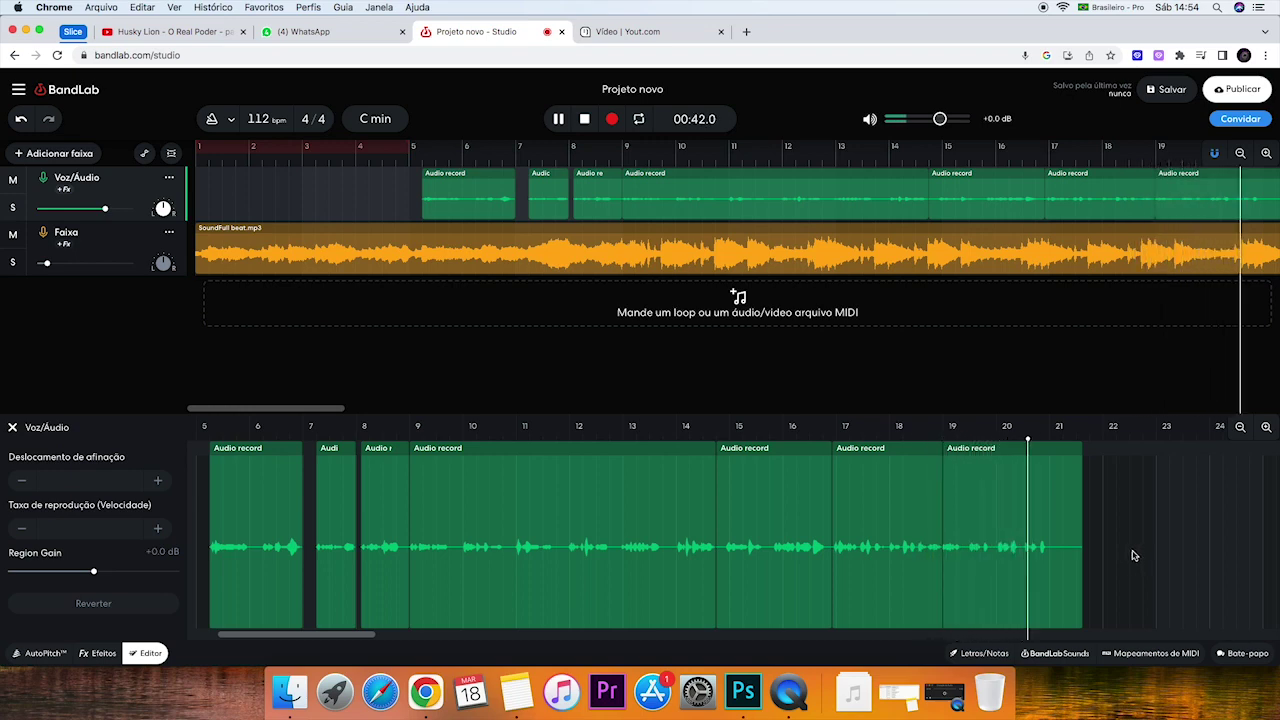
pyautogui.press('space')
pyautogui.moveTo(1082, 538); pyautogui.dragTo(1054, 537)
pyautogui.click(1127, 543)
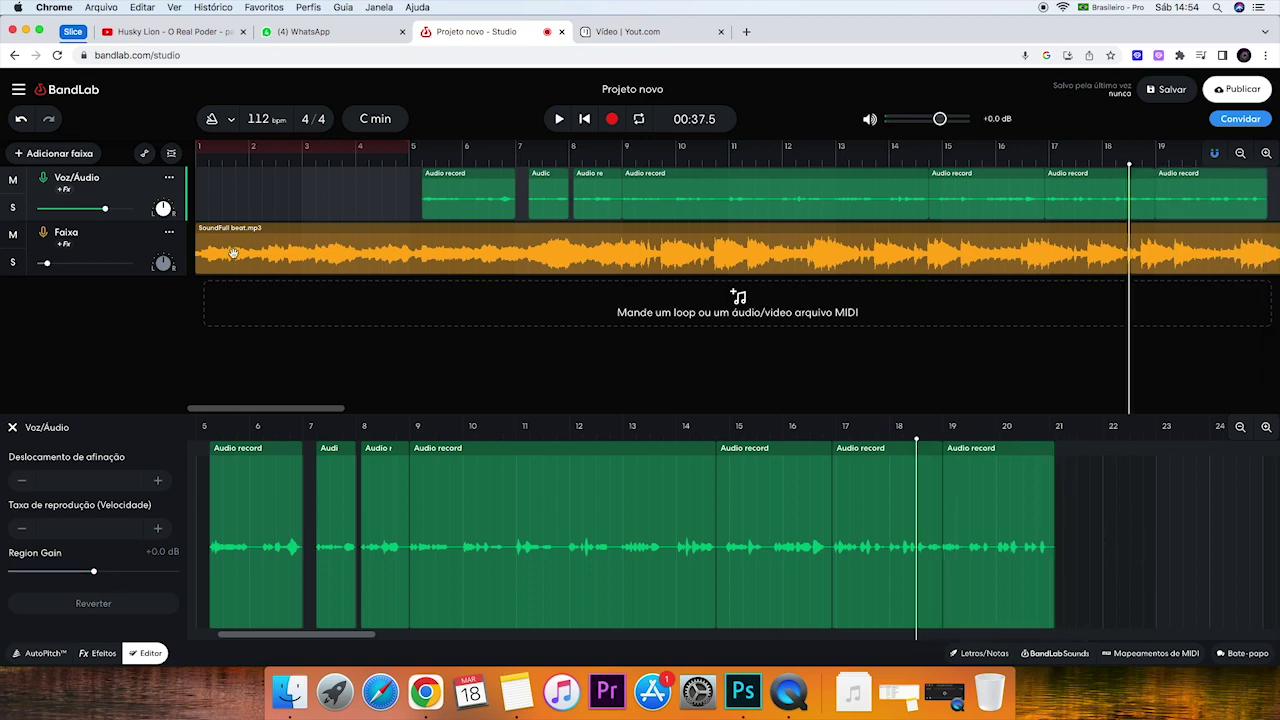
# Step: Select the vocal clip that starts at about bar 9 and open the vocal track's effects
pyautogui.moveTo(1129, 313); pyautogui.dragTo(815, 302)
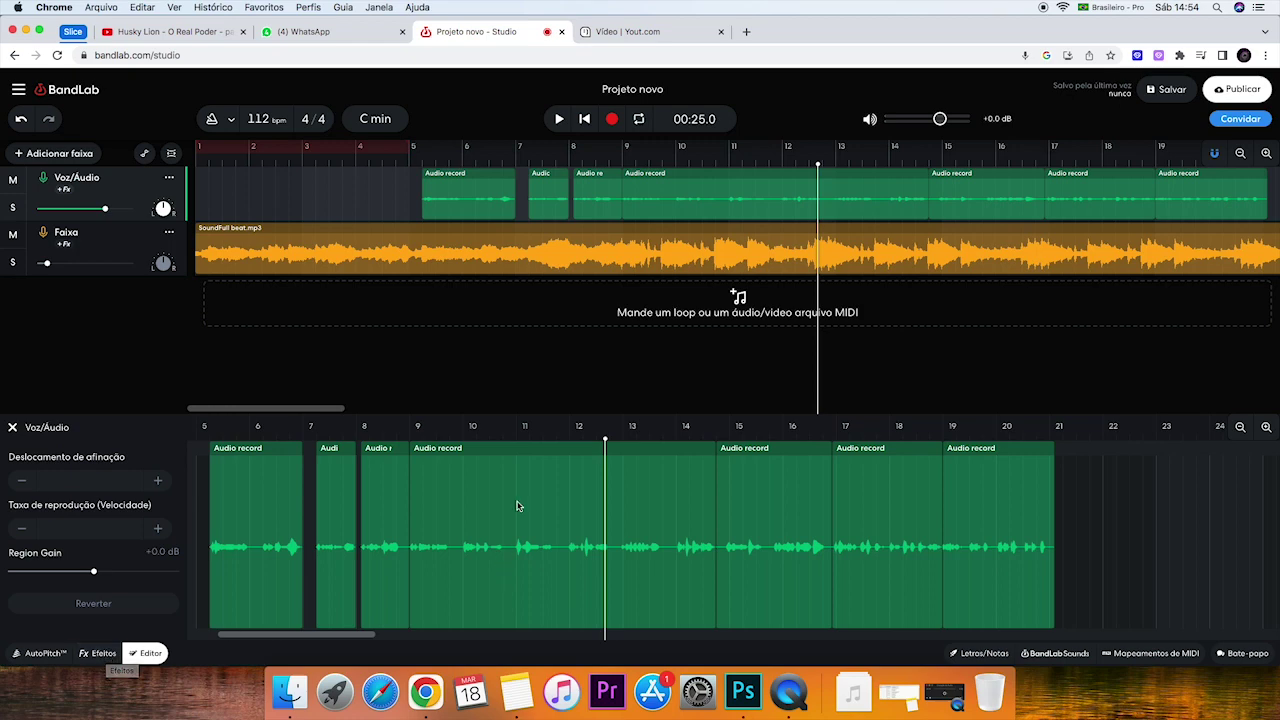
pyautogui.click(477, 540)
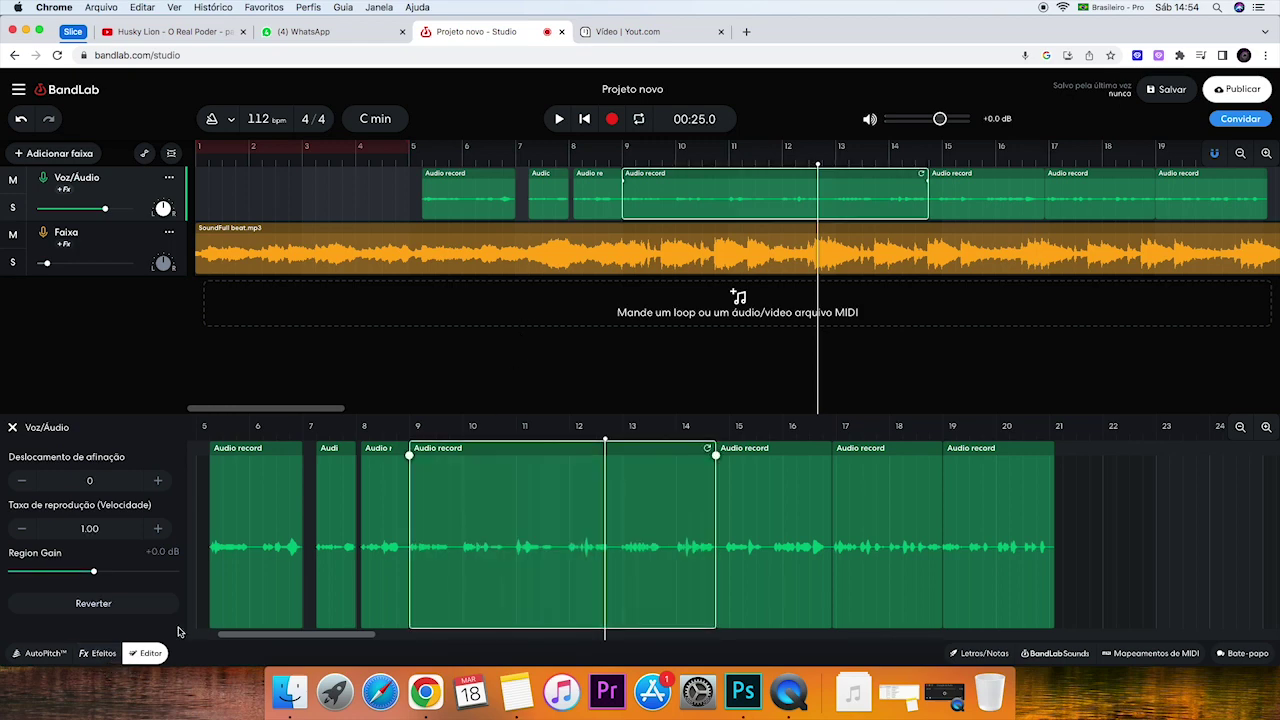
pyautogui.click(148, 653)
pyautogui.click(150, 654)
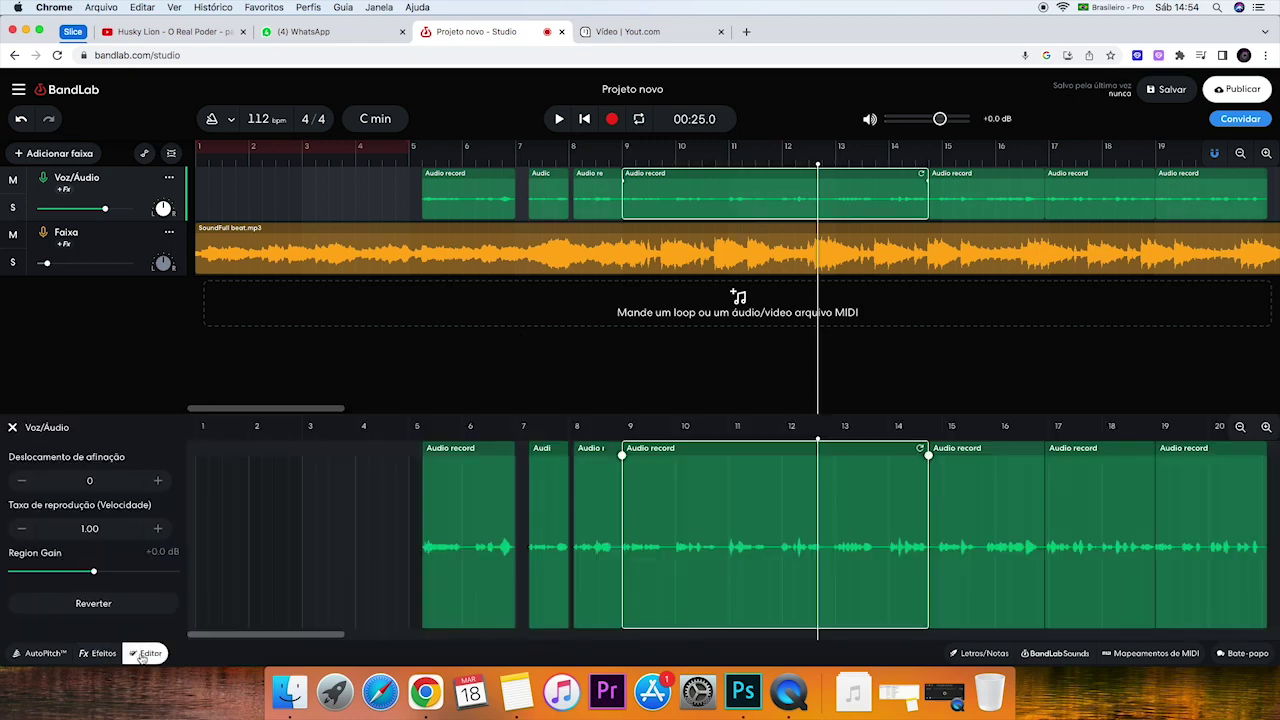
pyautogui.click(102, 654)
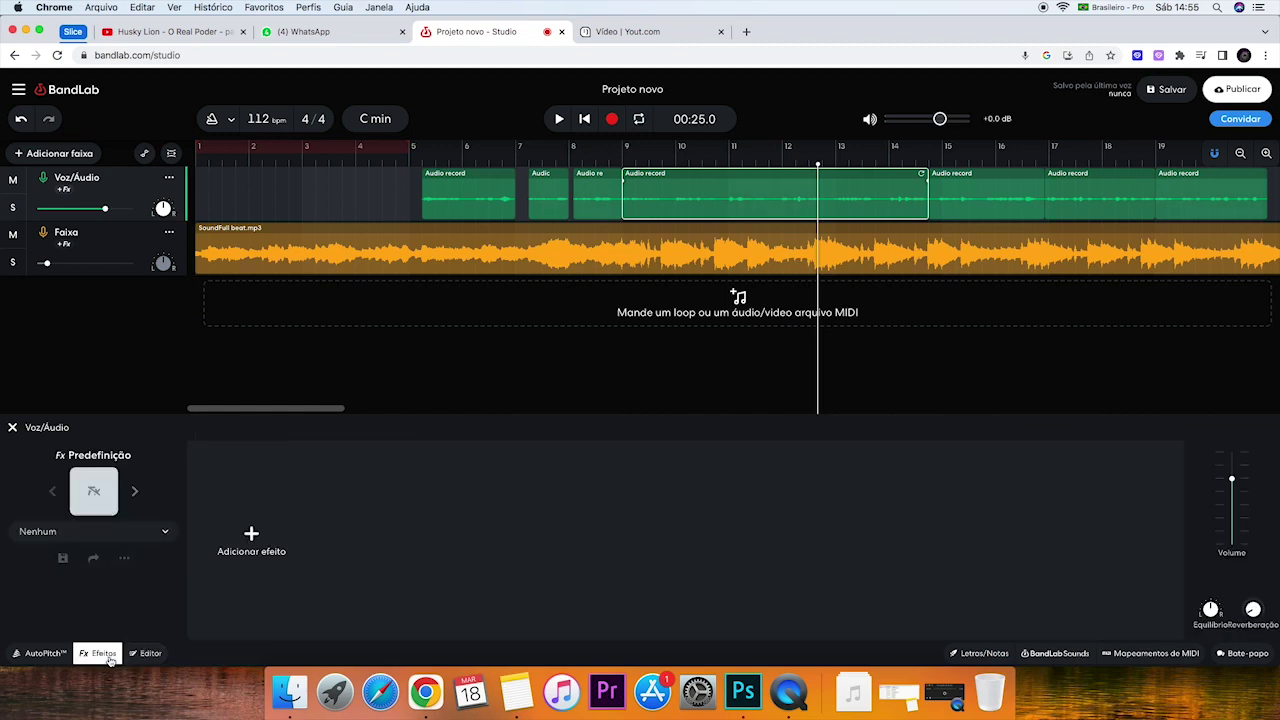
# Step: Place the playhead at 00:07.1 and look through the recommended effects available for the vocal track
pyautogui.moveTo(816, 244); pyautogui.dragTo(374, 244)
pyautogui.click(252, 545)
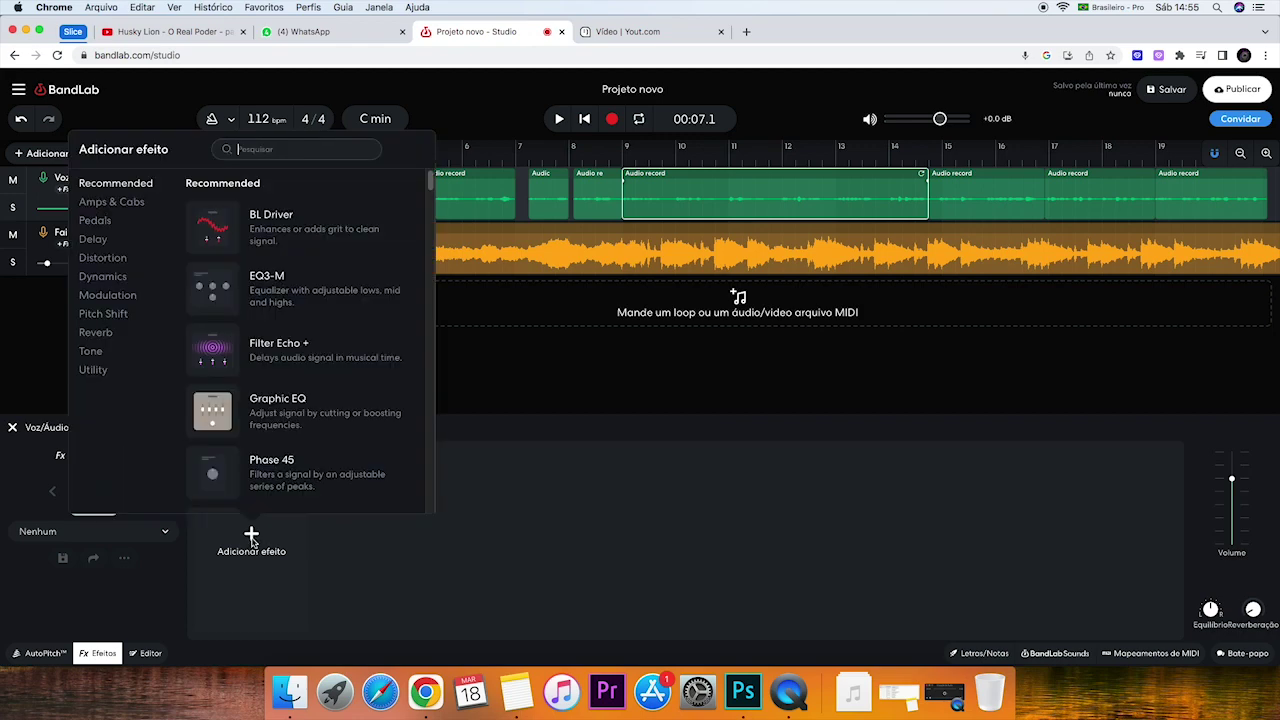
pyautogui.scroll(-3, 335, 295)
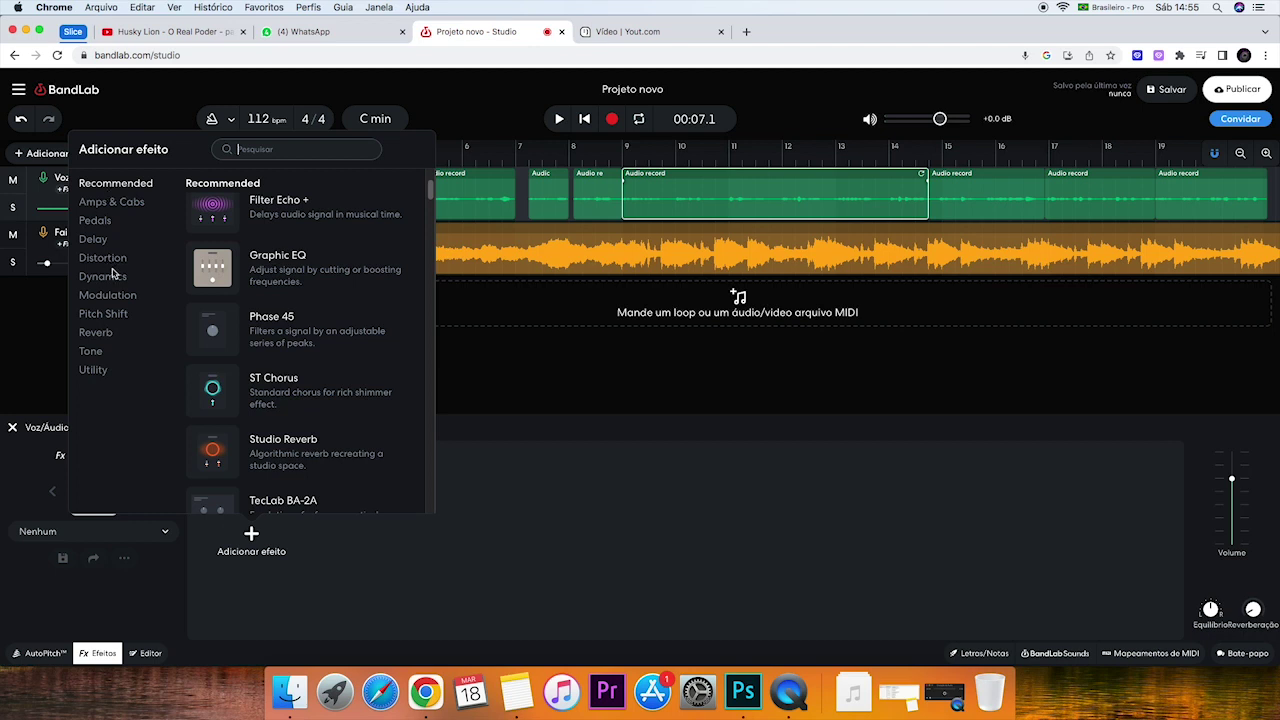
pyautogui.click(703, 194)
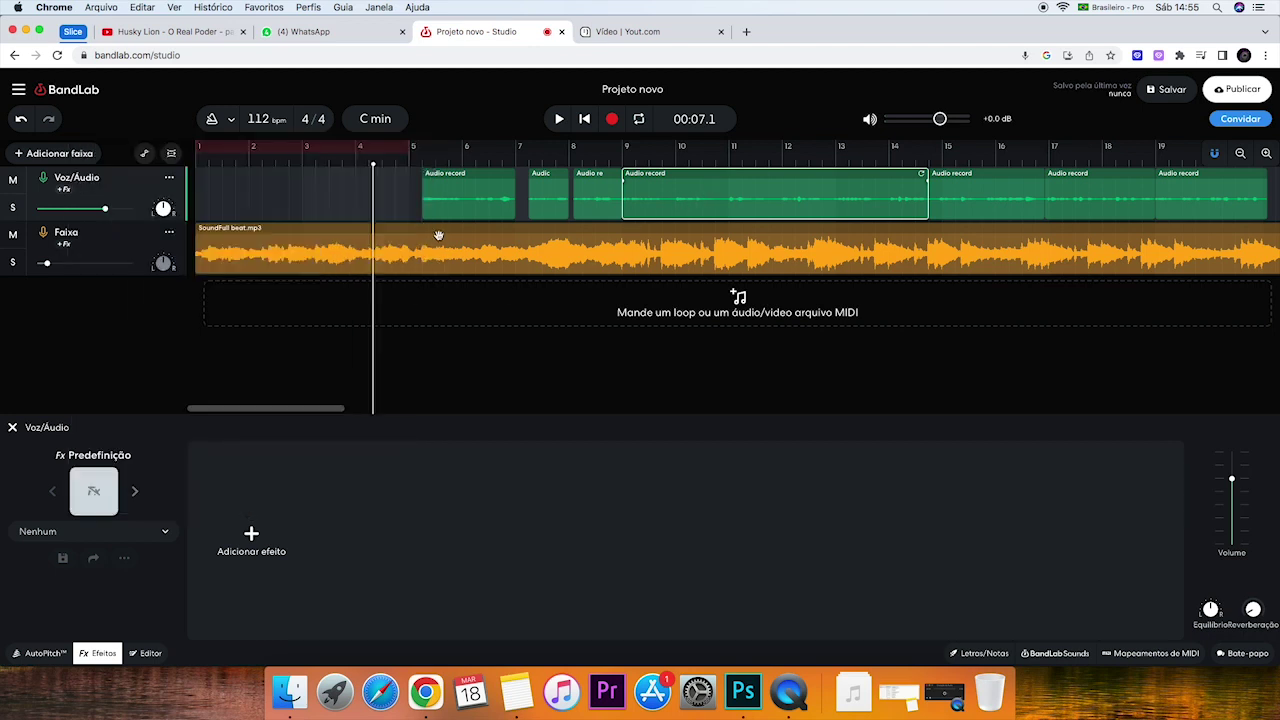
# Step: Apply the Punchy Rap effects preset to the vocal track and play it against the beat from 00:07.1
pyautogui.click(132, 493)
pyautogui.press('space')
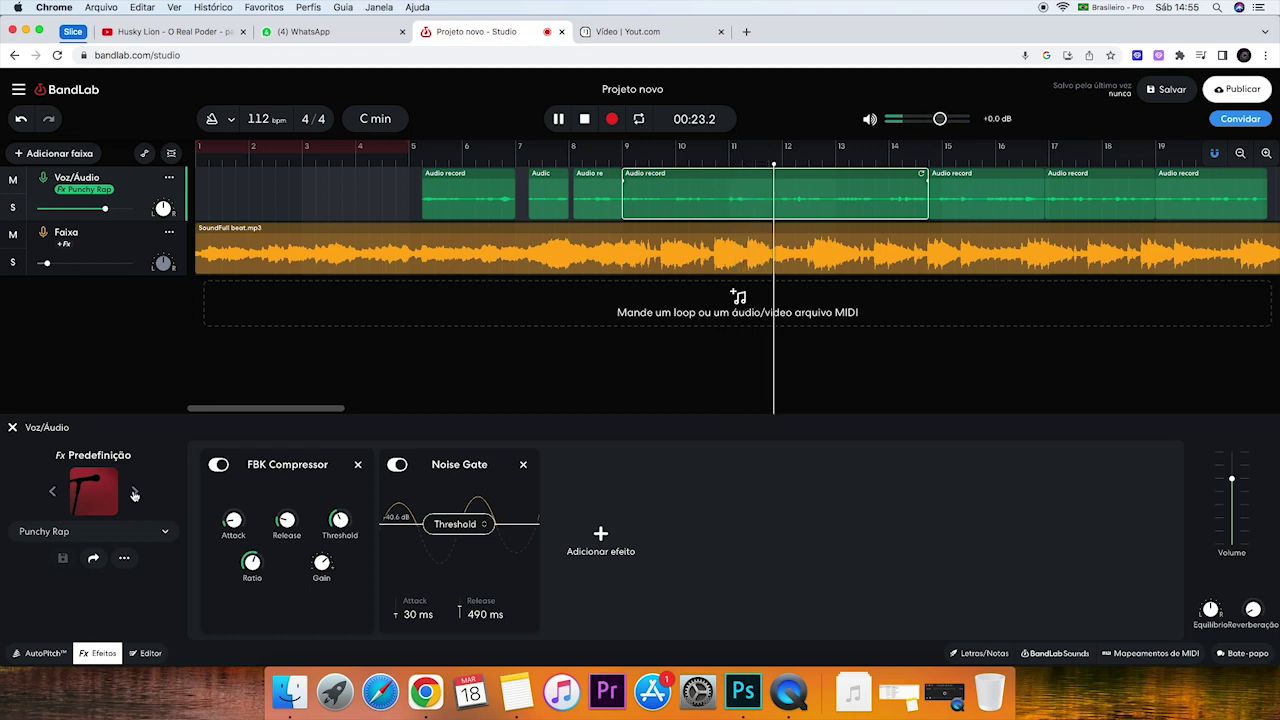
pyautogui.press('space')
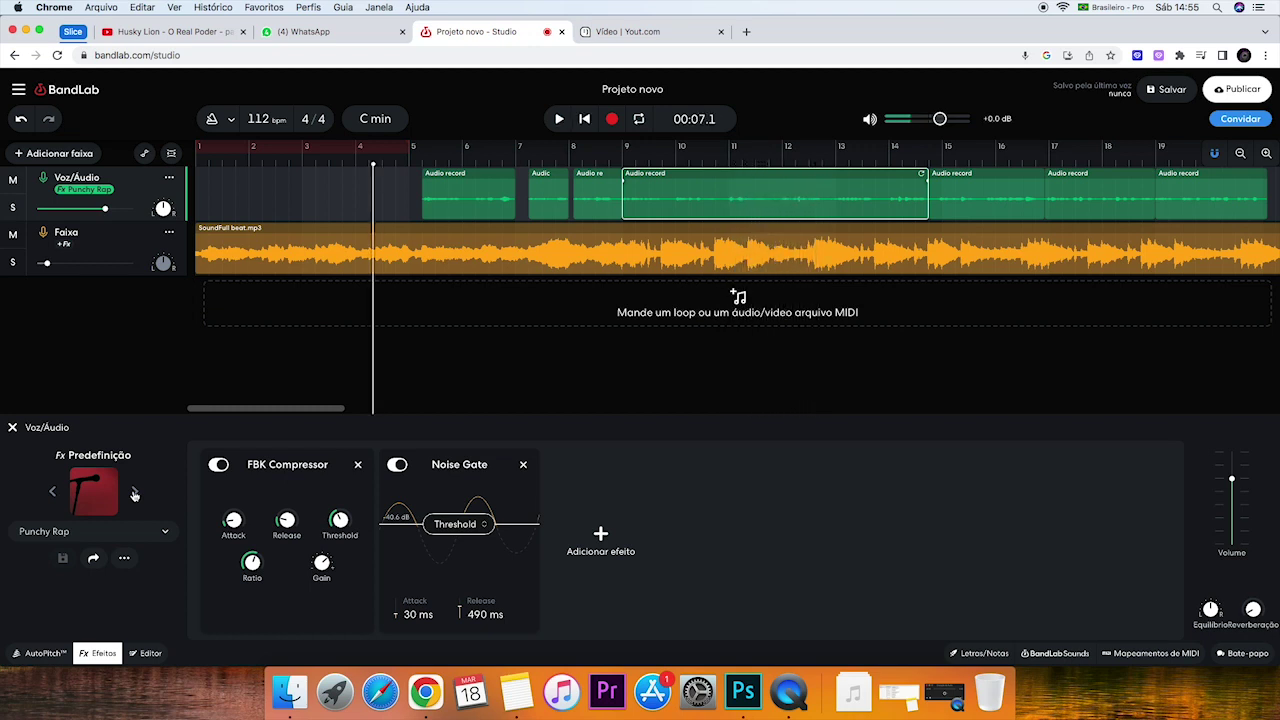
# Step: Enable AutoPitch on the vocal track in the Clássico style and play the vocals from 00:07.1
pyautogui.click(43, 654)
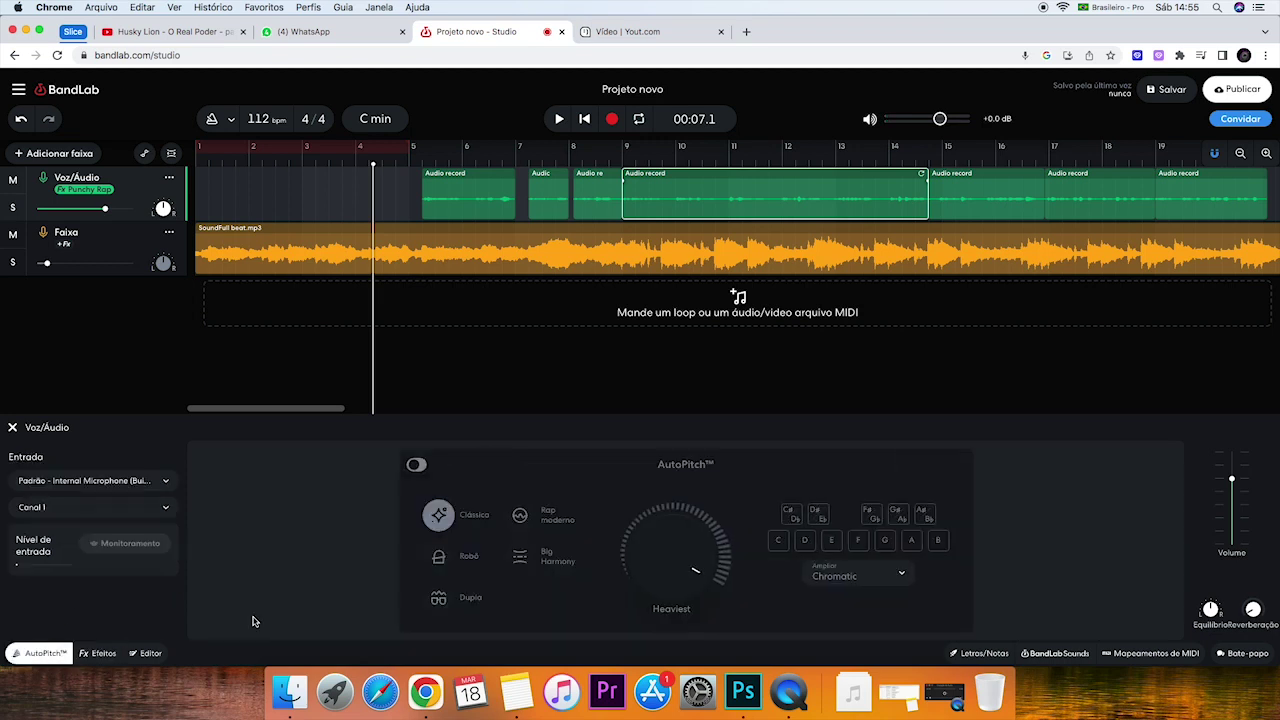
pyautogui.click(416, 466)
pyautogui.press('space')
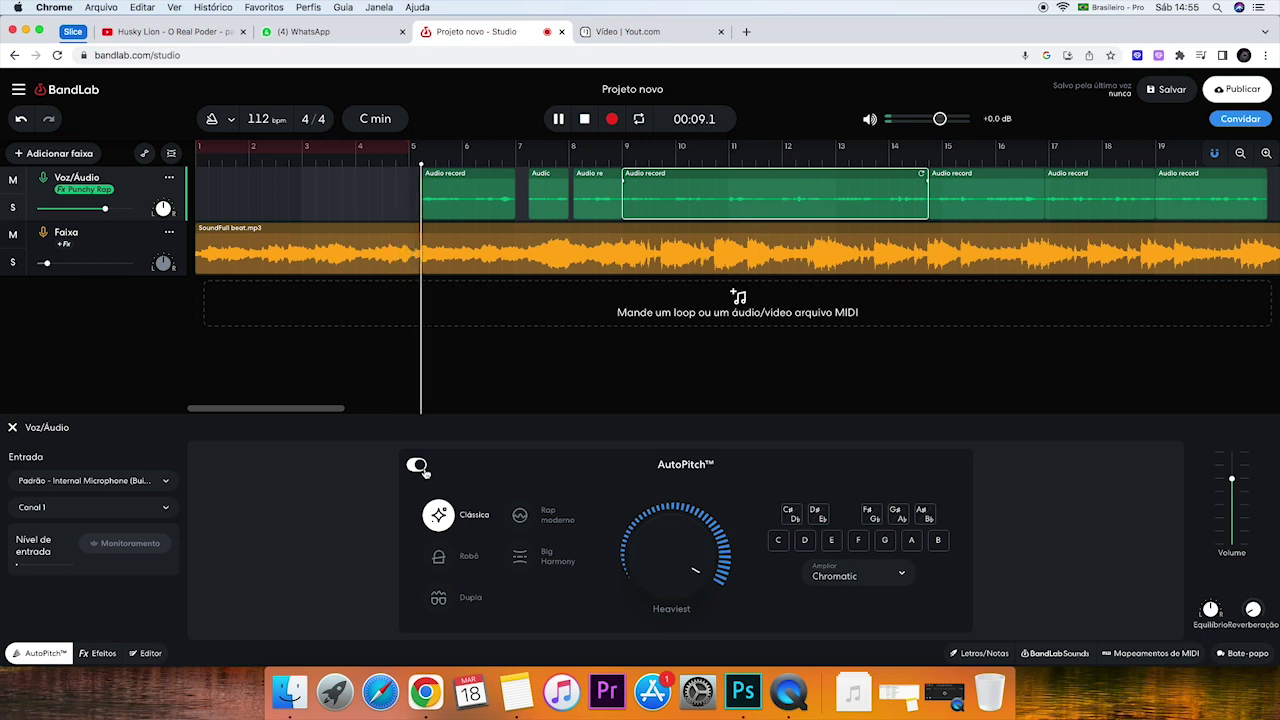
pyautogui.press('space')
# Step: Audition the Rap moderno, Big Harmony, Robô and Dupla AutoPitch styles on the vocal track
pyautogui.click(549, 520)
pyautogui.press('space')
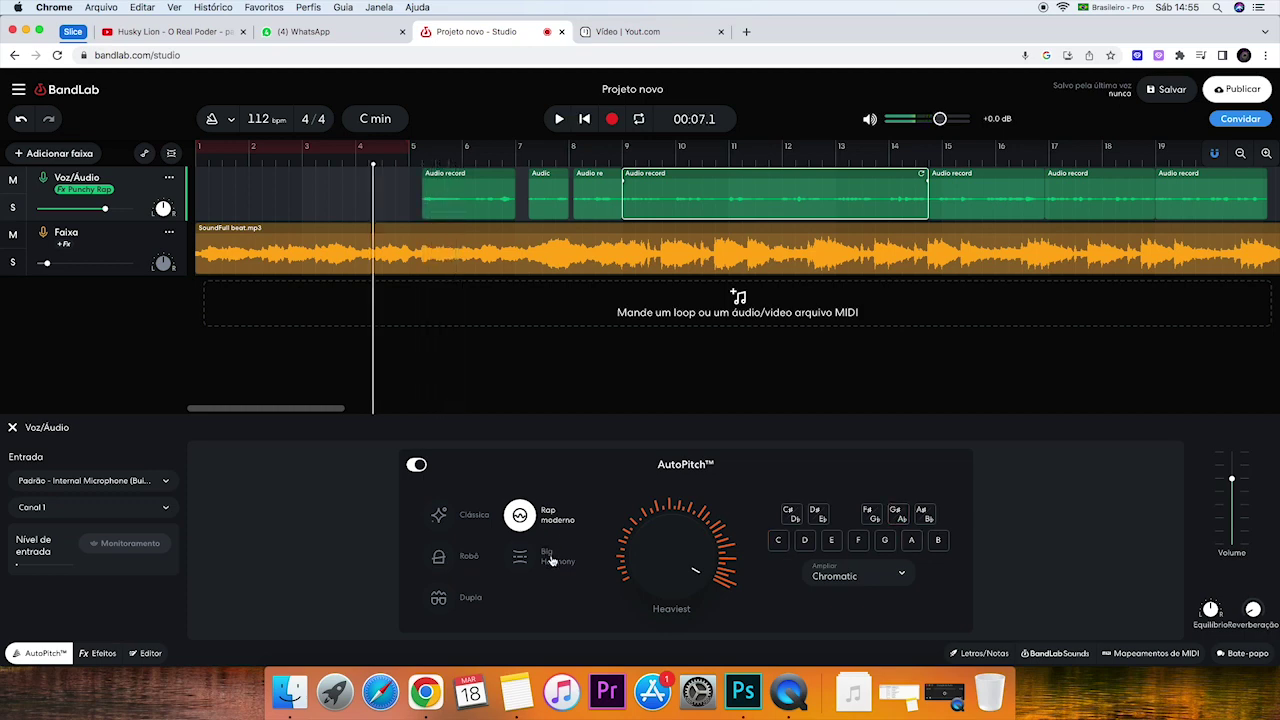
pyautogui.click(551, 556)
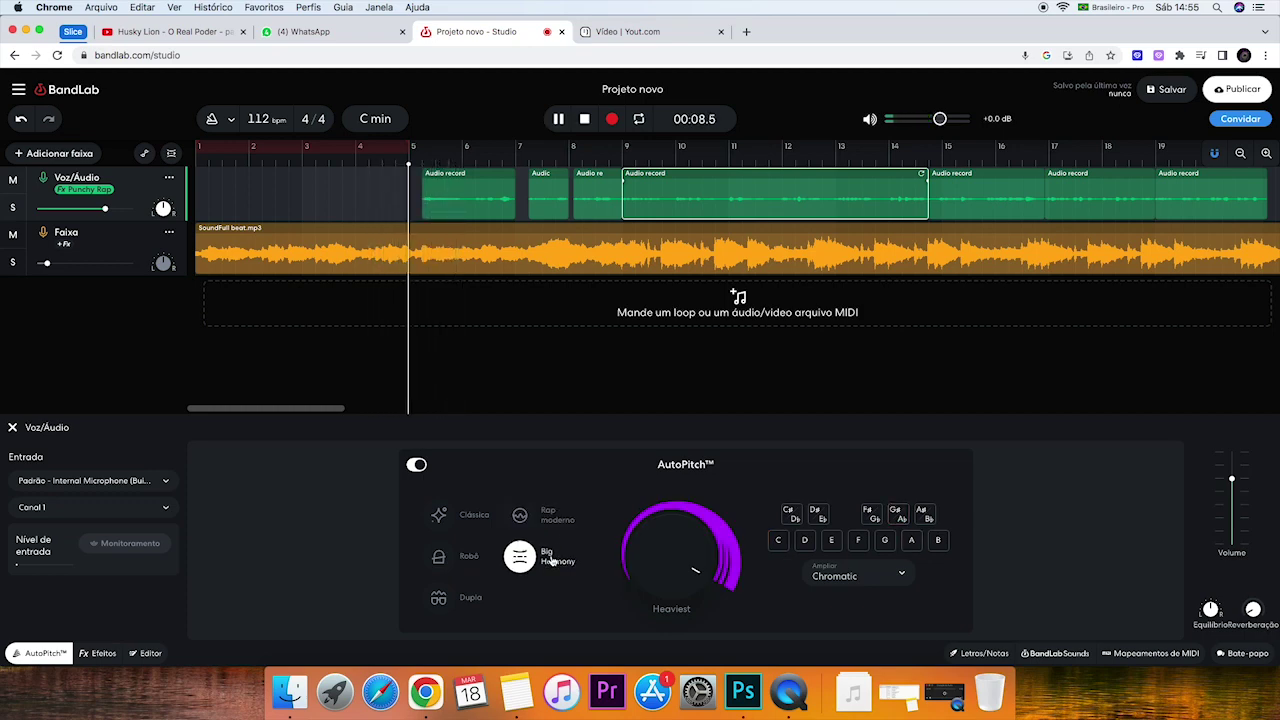
pyautogui.click(466, 558)
pyautogui.click(466, 598)
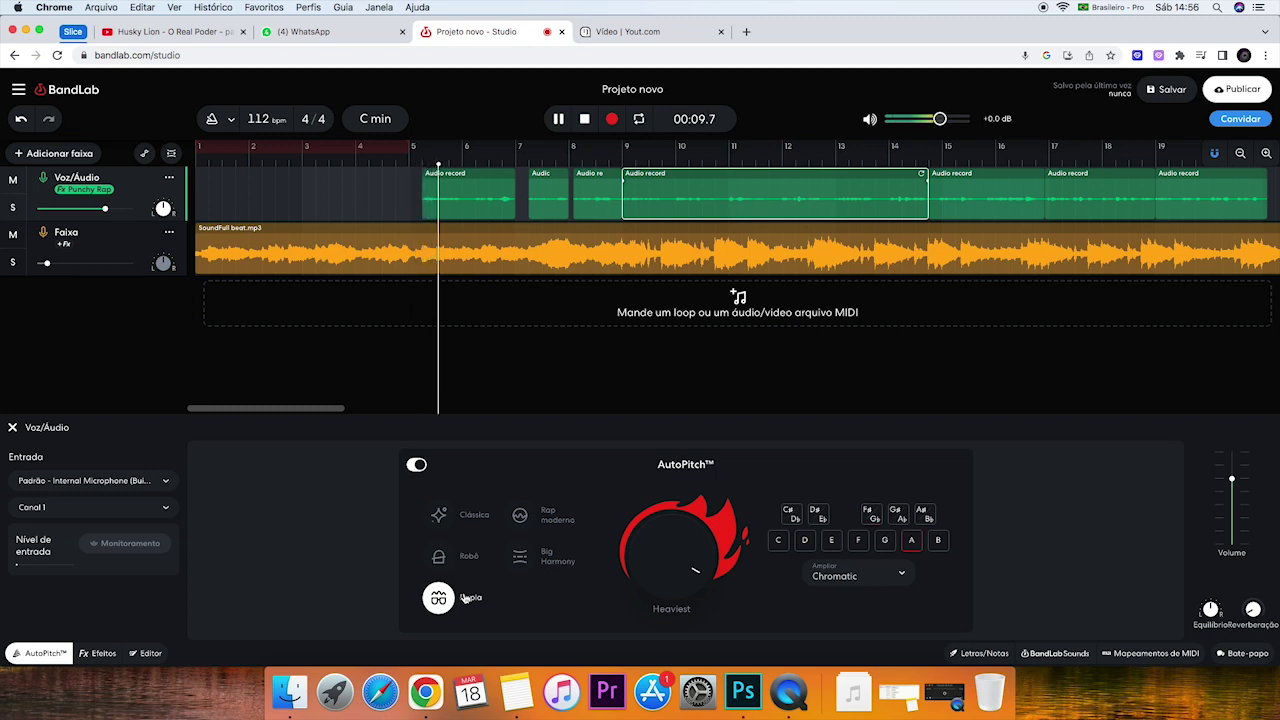
pyautogui.press('space')
# Step: Set the vocal track's AutoPitch to the Clássica style with the project key as its scale and play the vocals
pyautogui.click(468, 516)
pyautogui.click(826, 572)
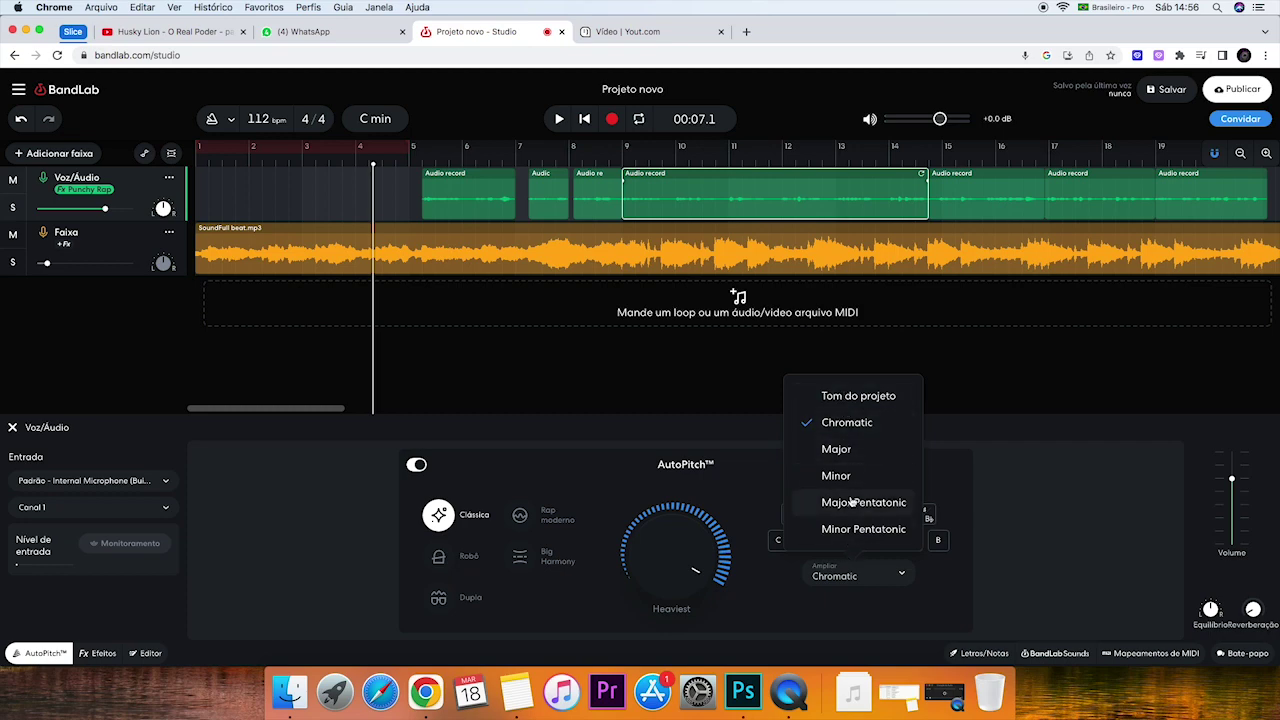
pyautogui.click(855, 403)
pyautogui.press('space')
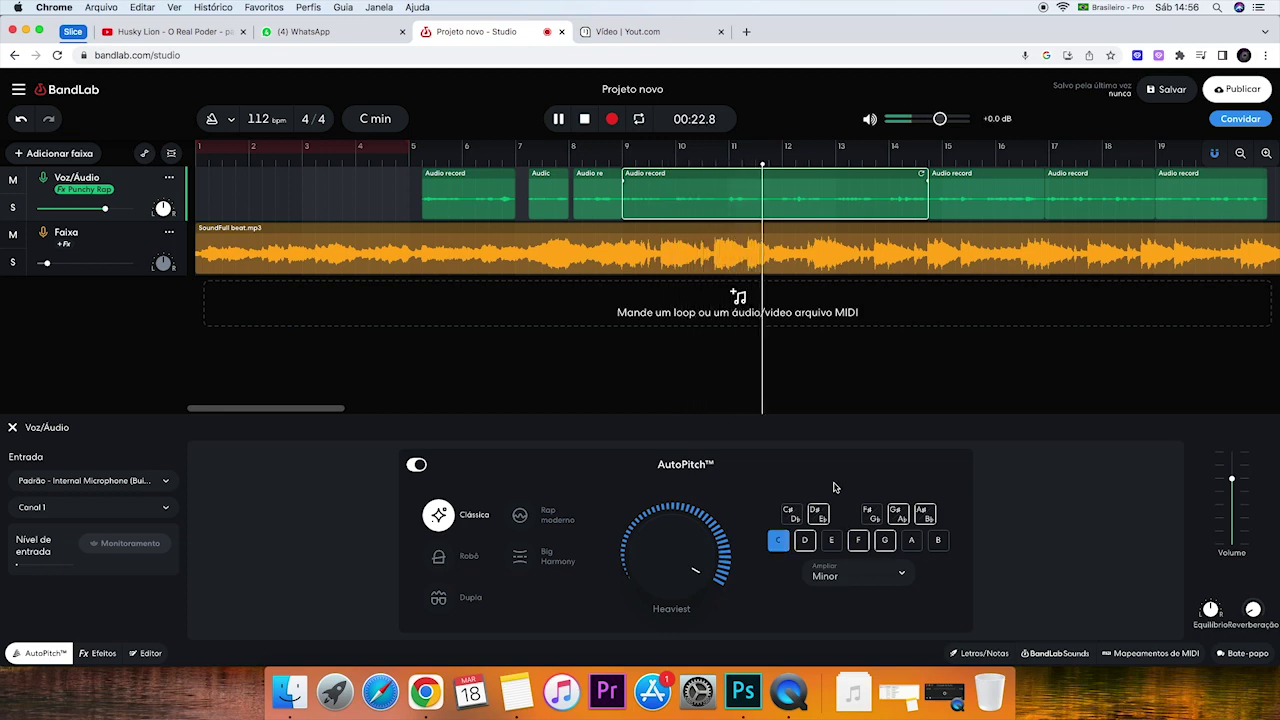
pyautogui.press('space')
# Step: Step forward through the vocal track's effects presets one by one, from Radio Intimate past Vocal Chorus to Bright Reverb
pyautogui.click(101, 653)
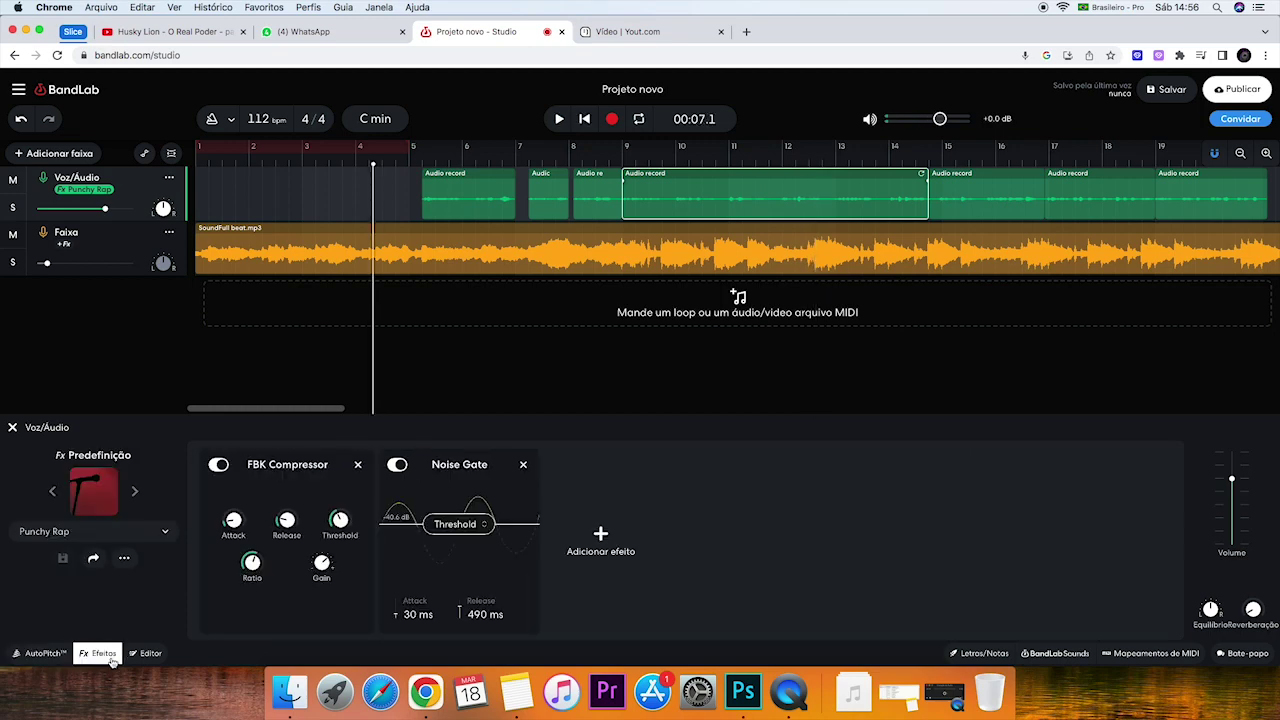
pyautogui.click(136, 493)
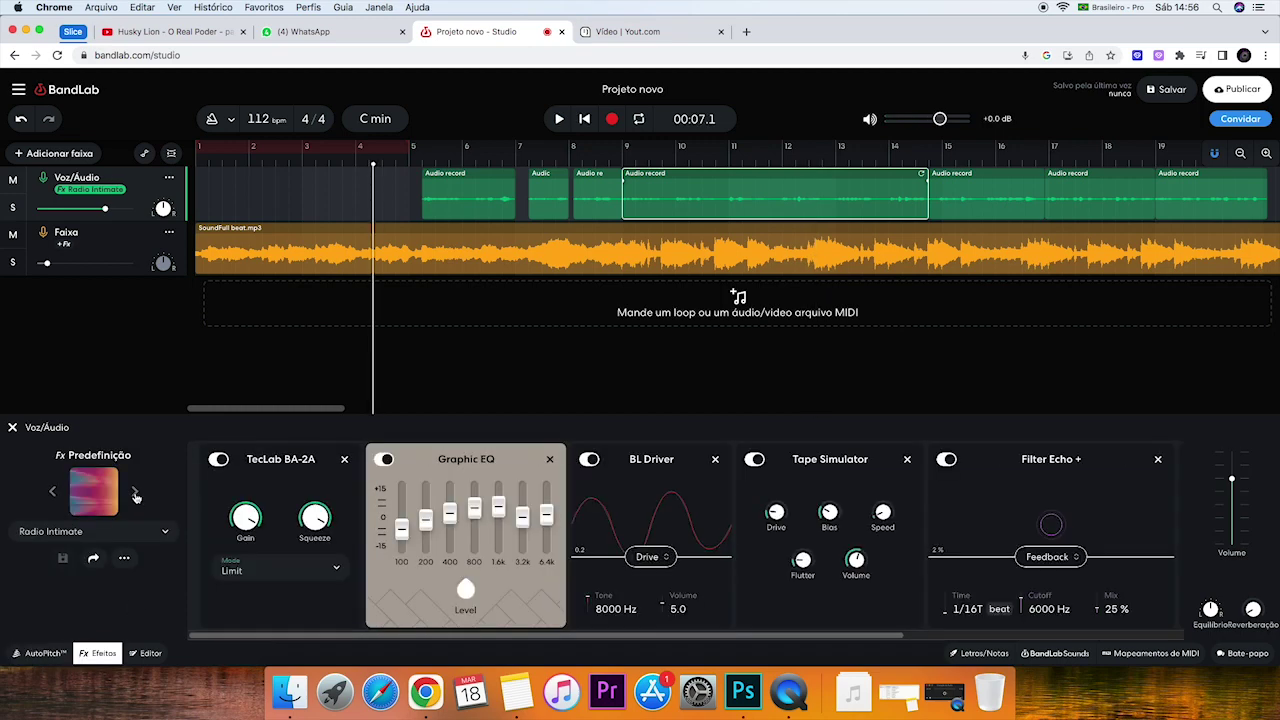
pyautogui.click(136, 493)
pyautogui.click(136, 493)
pyautogui.click(136, 493)
pyautogui.click(136, 493)
pyautogui.click(136, 493)
pyautogui.click(136, 493)
pyautogui.click(136, 493)
pyautogui.click(136, 493)
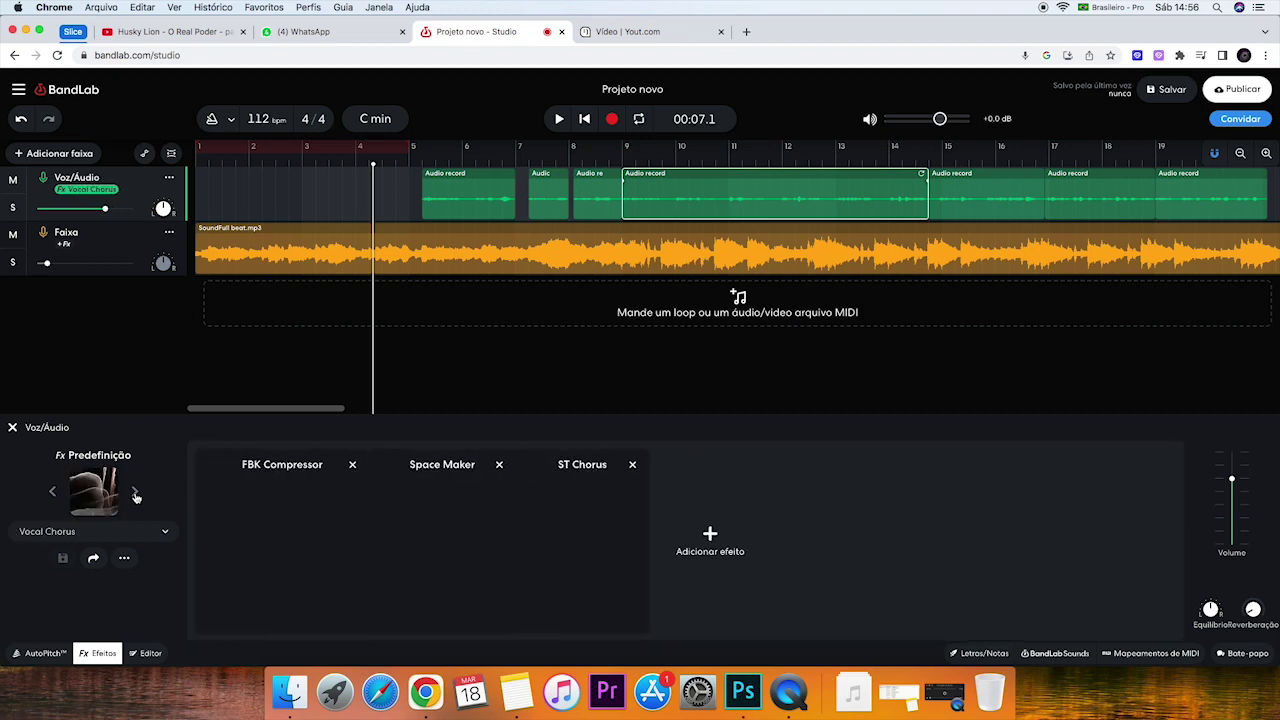
pyautogui.click(136, 493)
pyautogui.click(136, 493)
pyautogui.click(136, 493)
pyautogui.click(136, 493)
pyautogui.click(136, 493)
pyautogui.click(136, 493)
pyautogui.click(136, 493)
pyautogui.click(136, 493)
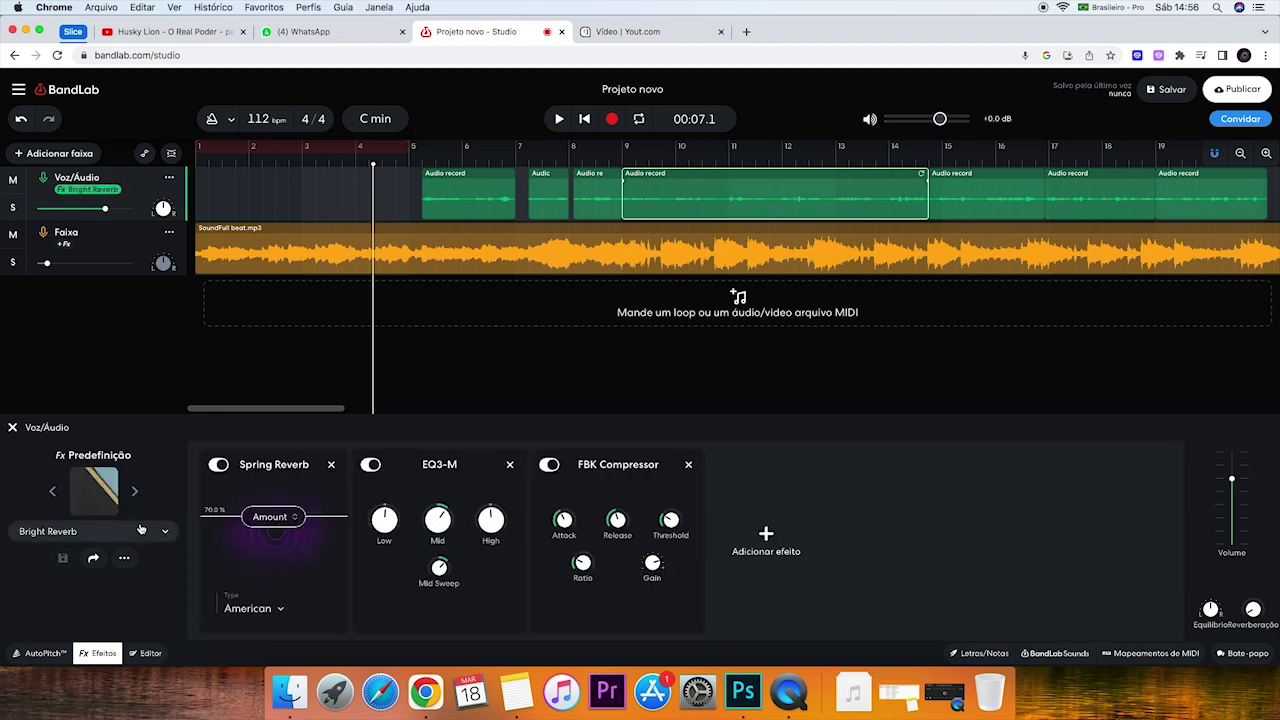
# Step: Browse the Vocals category of effects presets and apply Mega Pop to the vocal track
pyautogui.click(140, 526)
pyautogui.scroll(-1, 290, 298)
pyautogui.scroll(-3, 290, 298)
pyautogui.scroll(1, 290, 290)
pyautogui.click(50, 160)
pyautogui.click(50, 160)
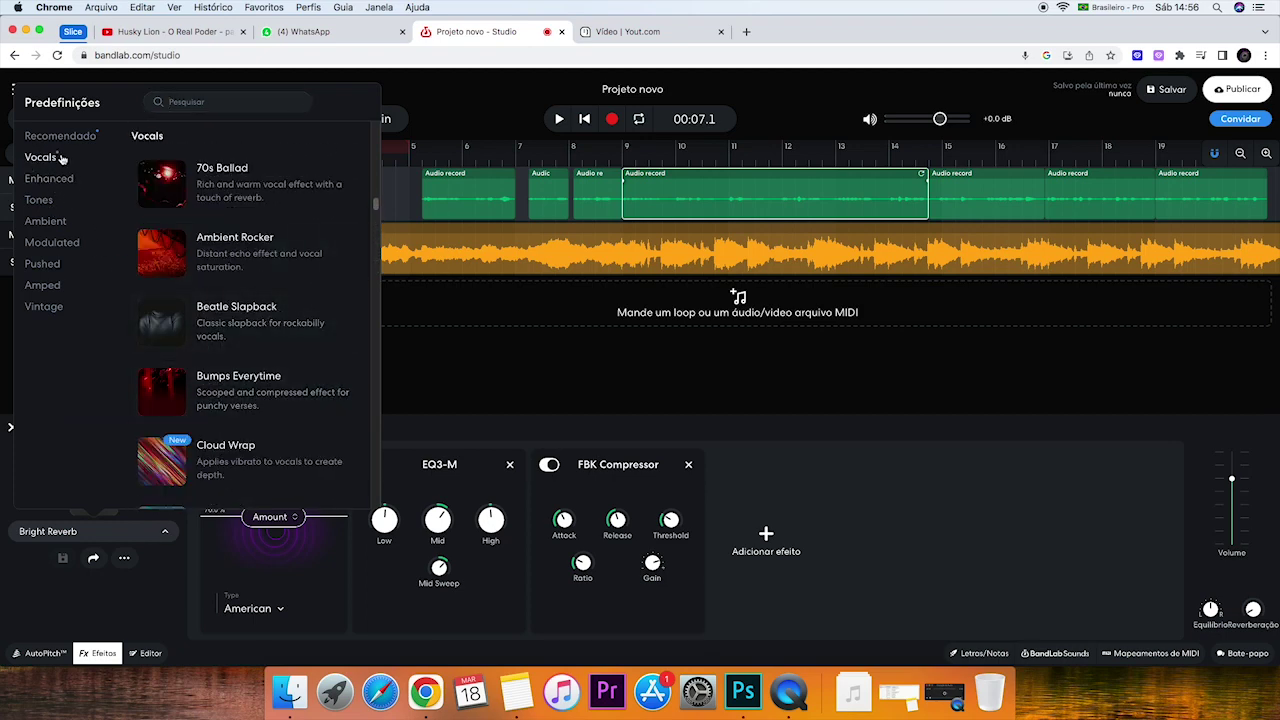
pyautogui.scroll(3, 266, 425)
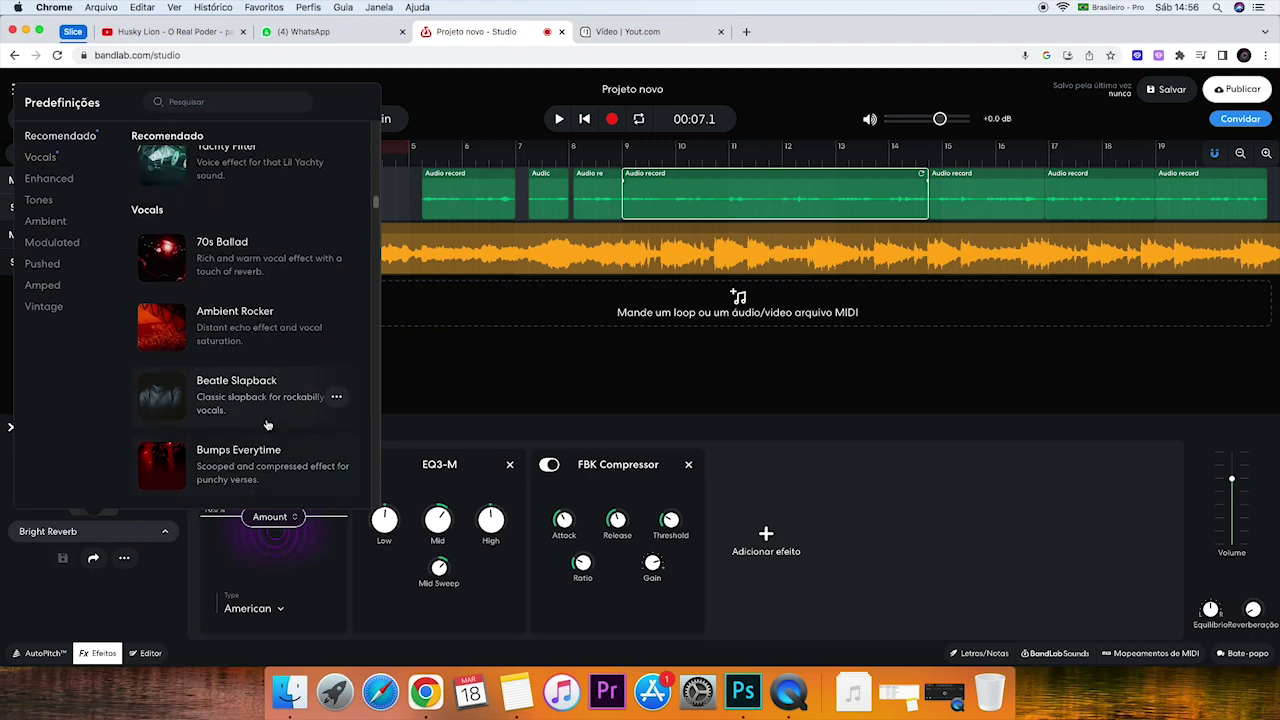
pyautogui.scroll(-5, 264, 425)
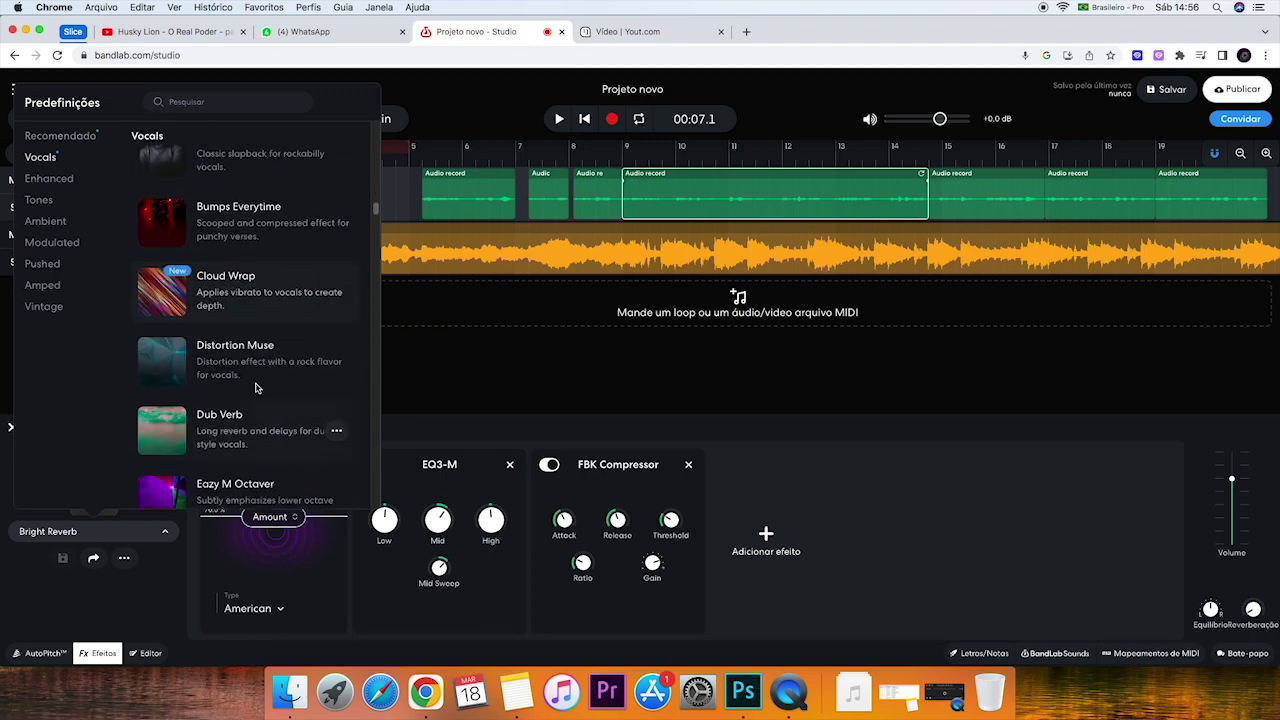
pyautogui.scroll(-5, 255, 360)
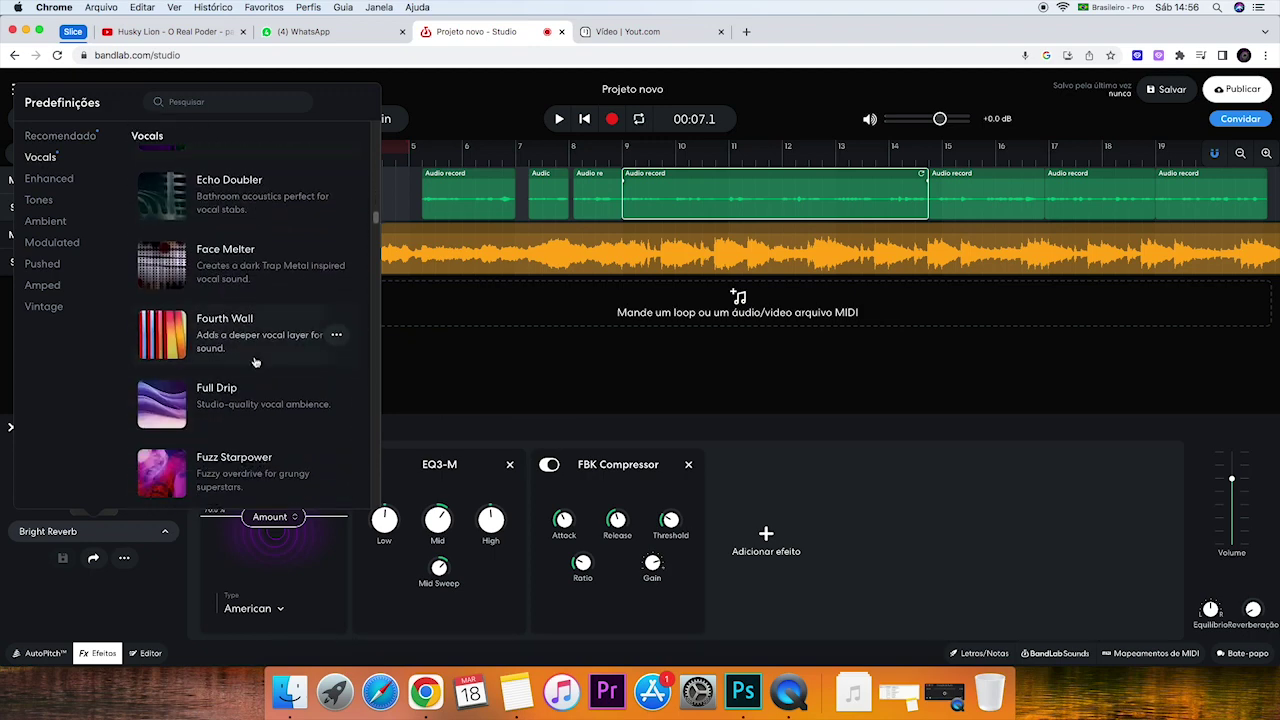
pyautogui.scroll(-5, 255, 364)
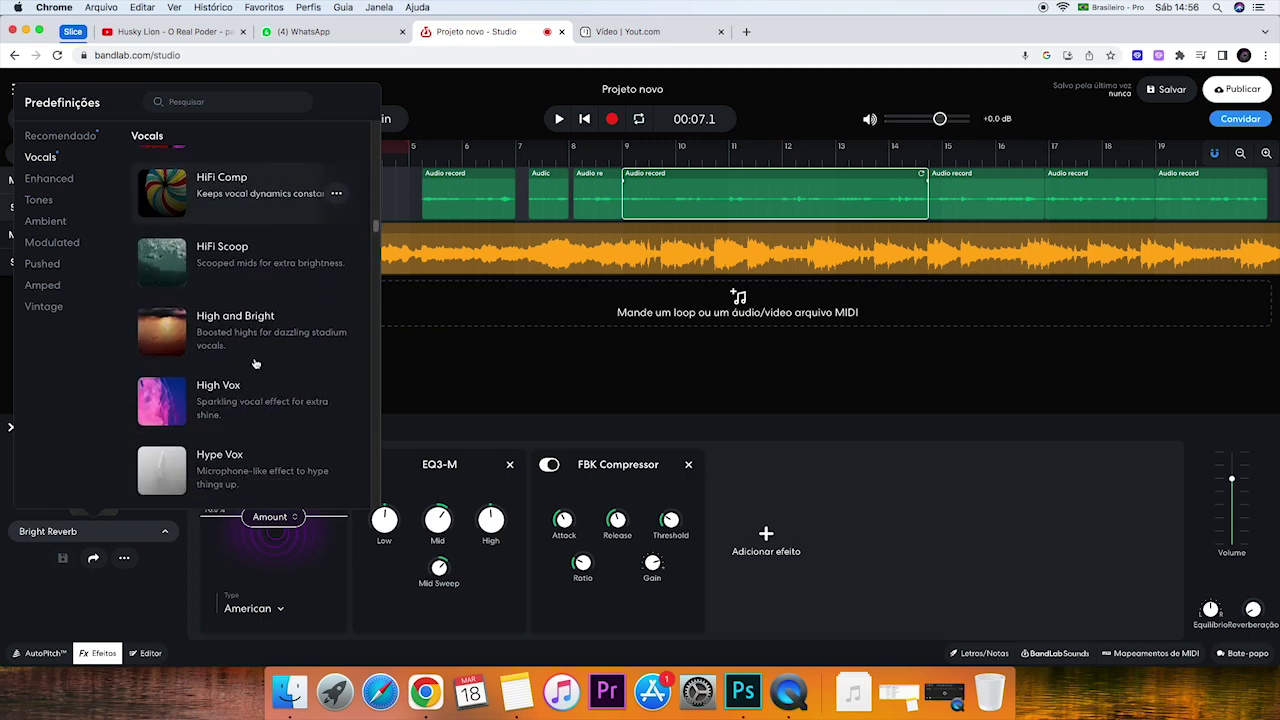
pyautogui.scroll(-3, 255, 364)
pyautogui.click(241, 323)
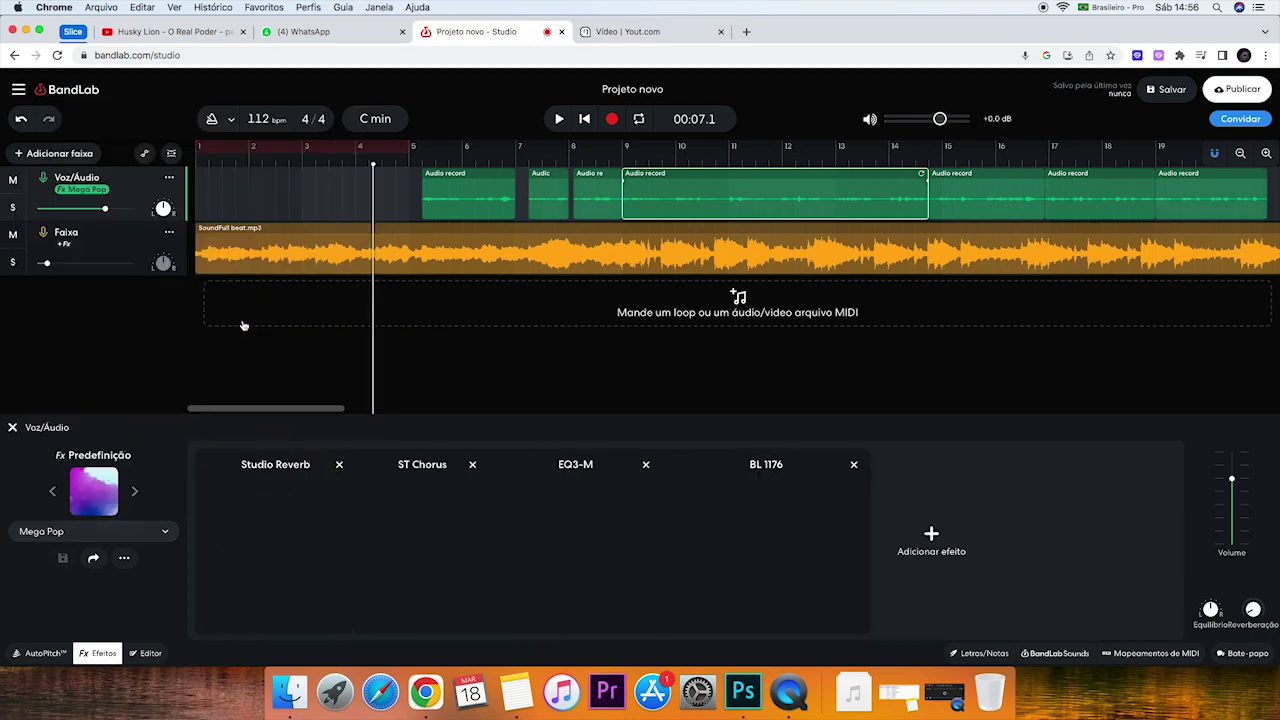
# Step: Play the mix from 00:08.6 and raise the beat track's volume slightly during playback
pyautogui.moveTo(381, 331); pyautogui.dragTo(409, 385)
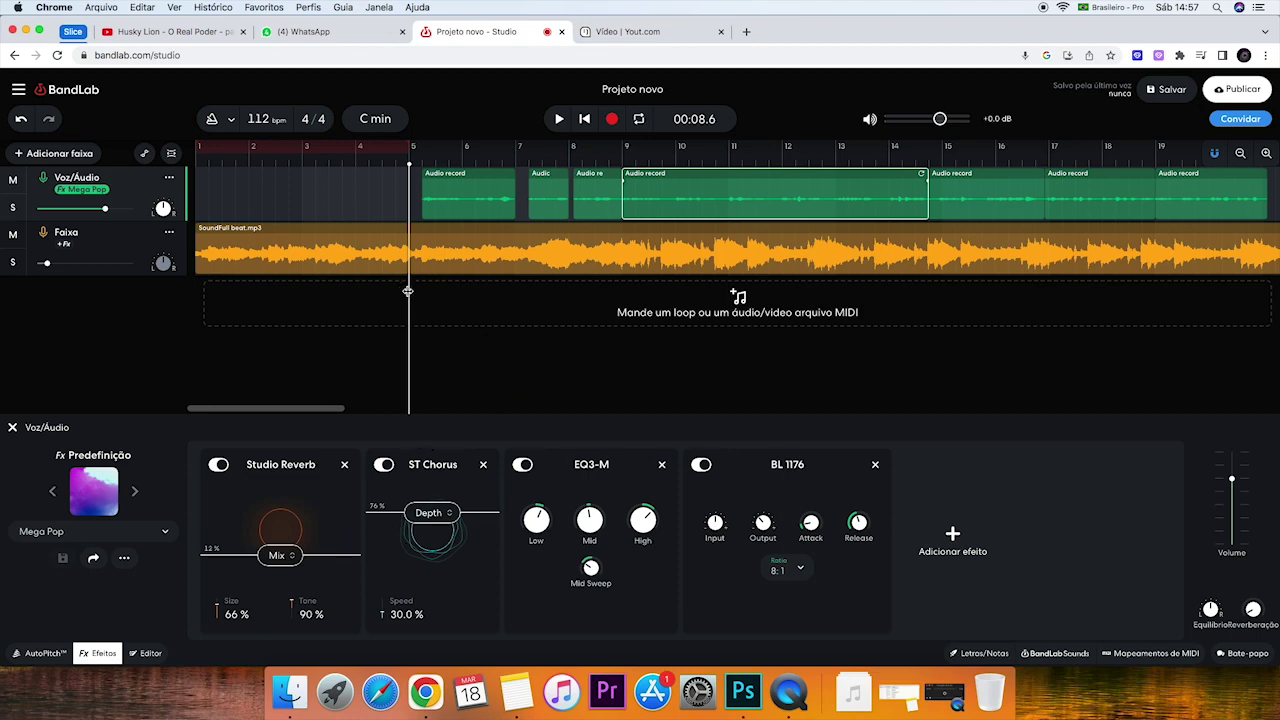
pyautogui.press('space')
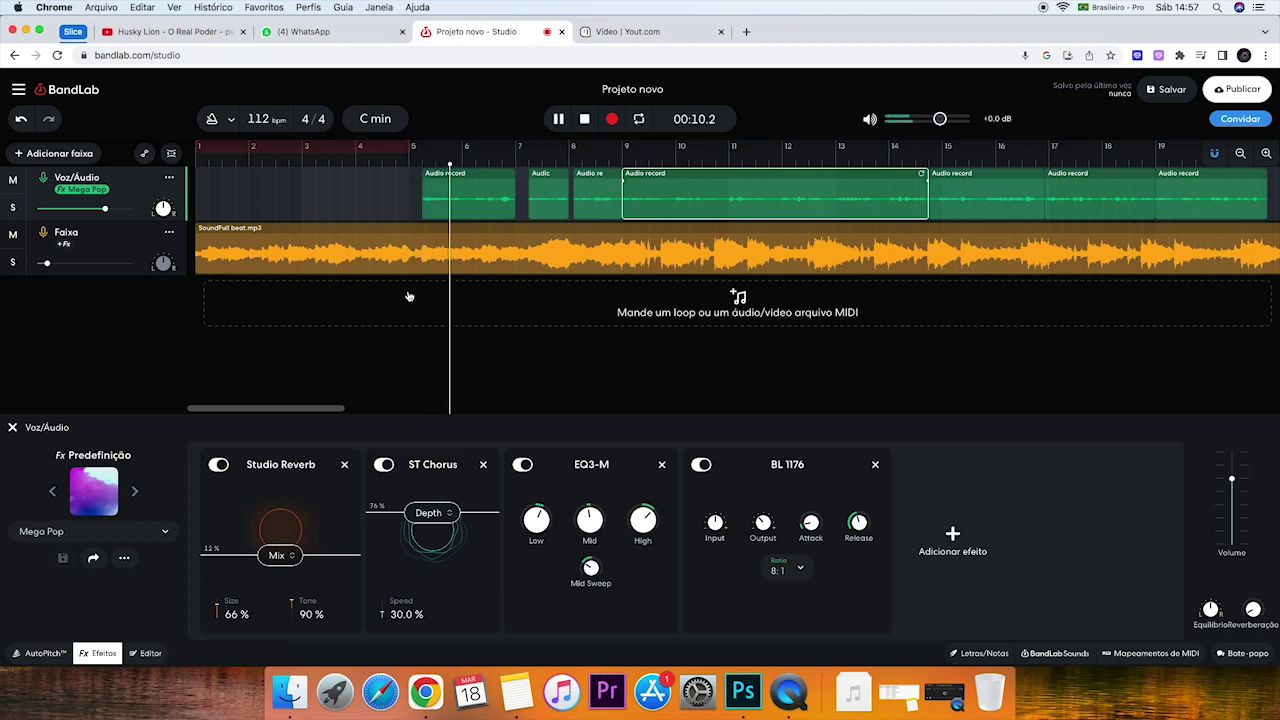
pyautogui.moveTo(46, 262)
pyautogui.mouseDown()
pyautogui.moveTo(70, 262)
pyautogui.moveTo(59, 263)
pyautogui.mouseUp()
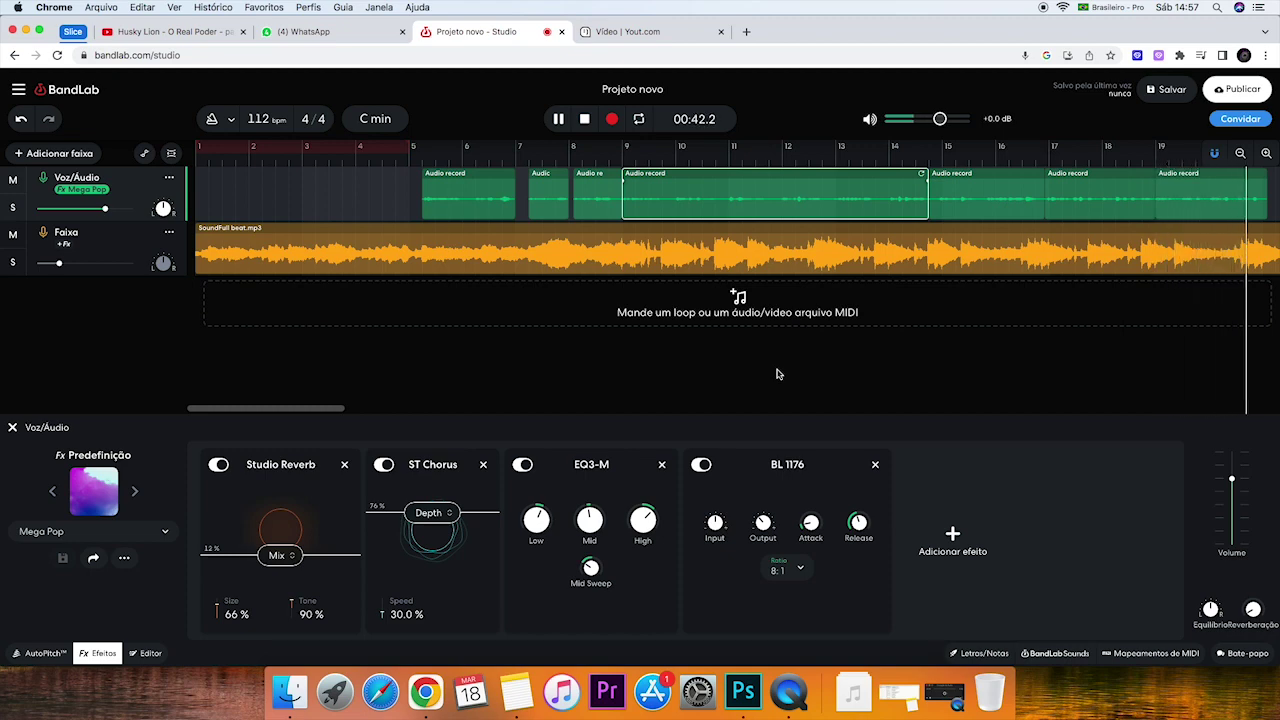
pyautogui.press('space')
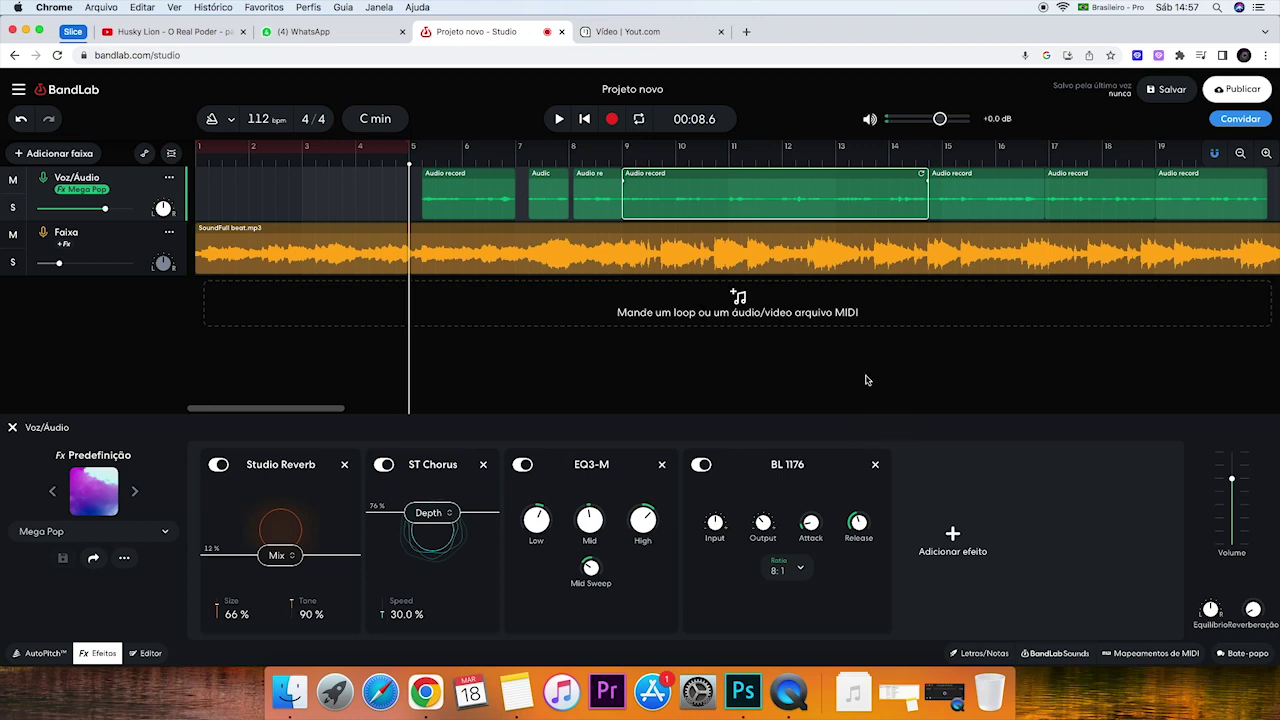
pyautogui.press('space')
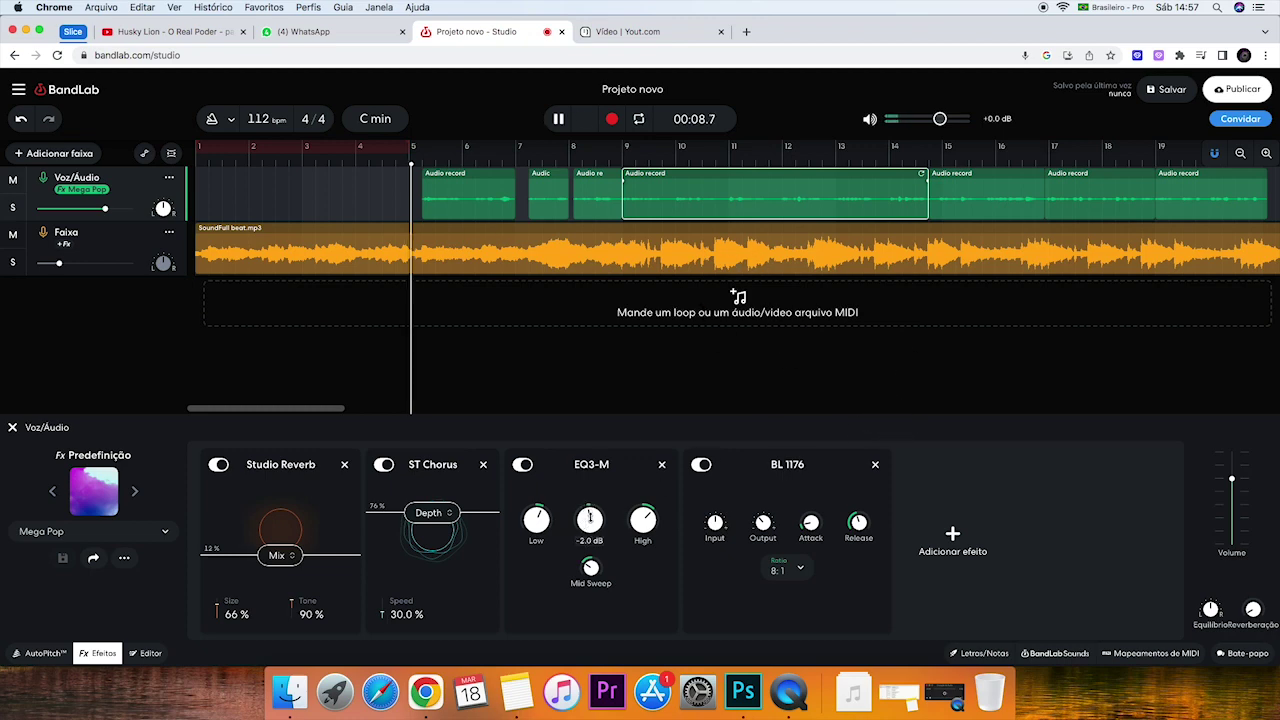
pyautogui.press('space')
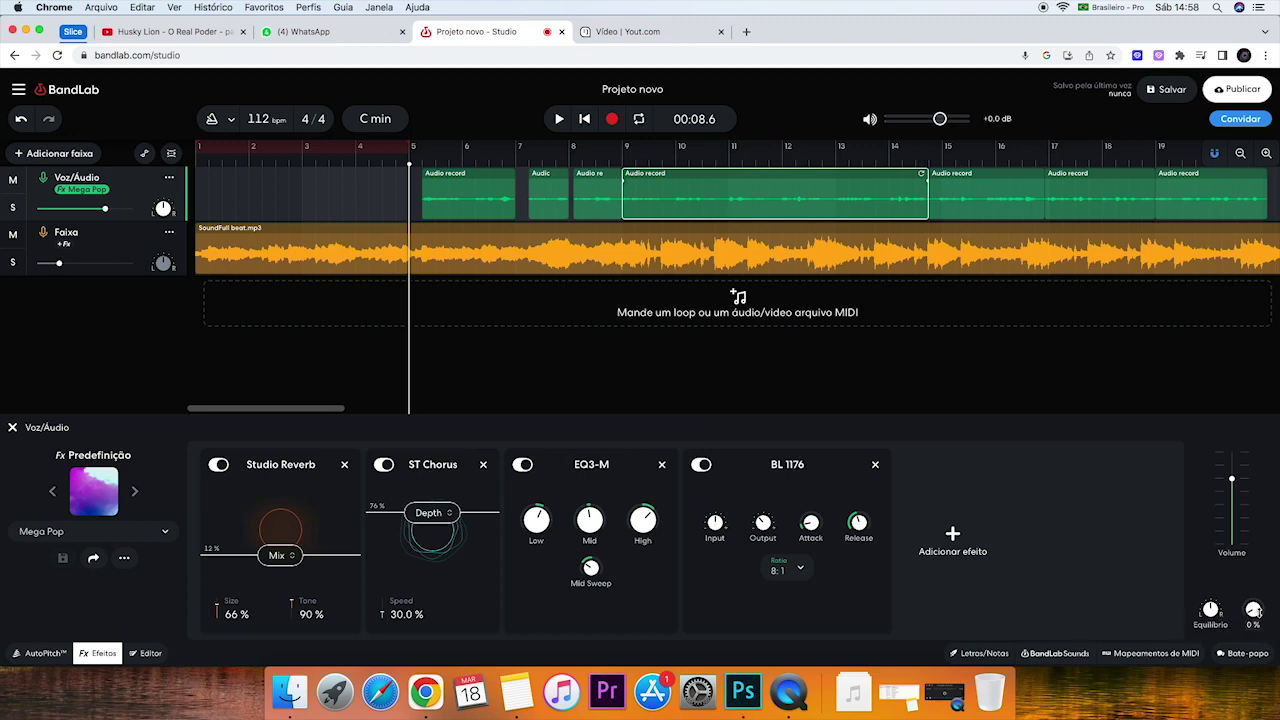
# Step: Examine the vocal clips in the region editor and the effect chain of the edited Mega Pop preset
pyautogui.click(148, 653)
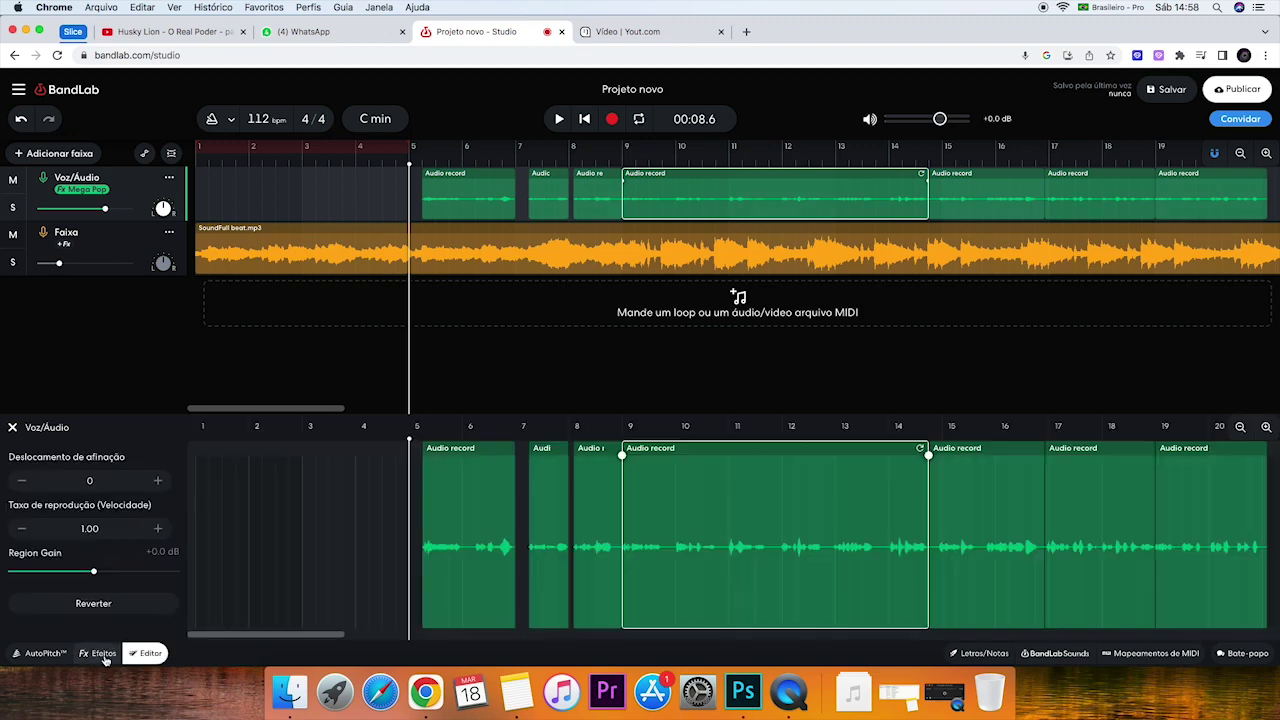
pyautogui.click(100, 653)
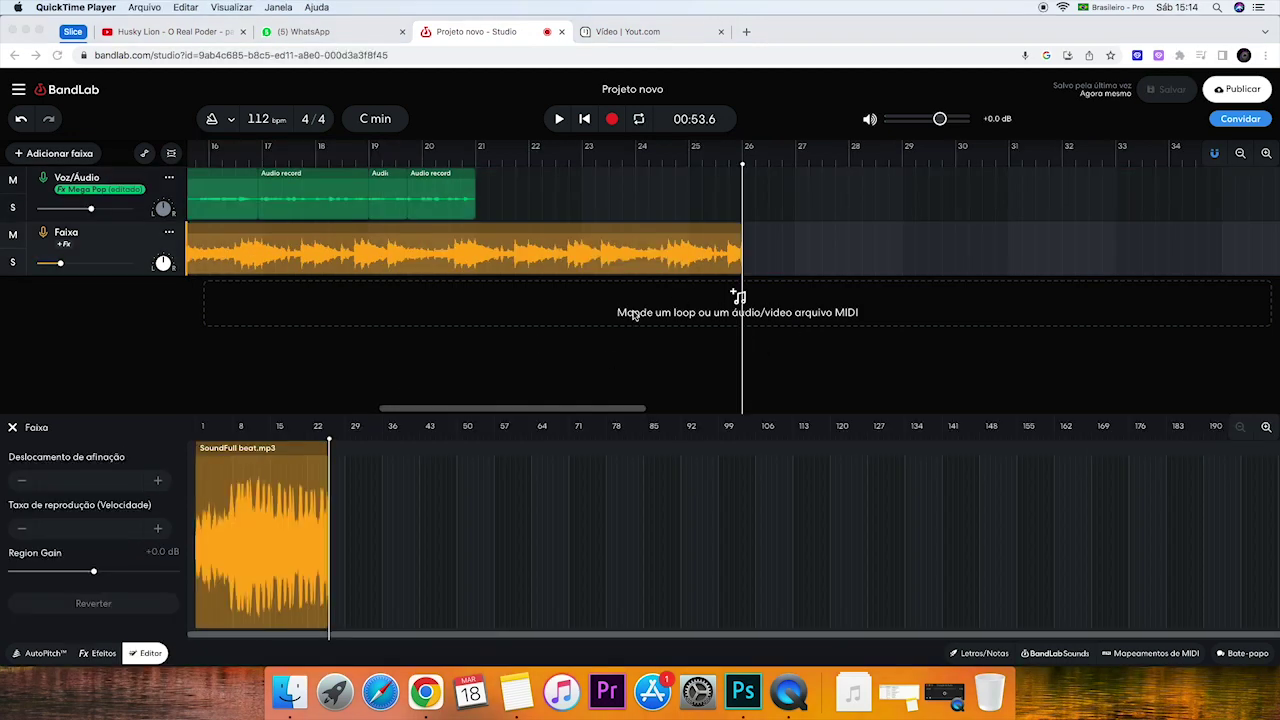
pyautogui.click(626, 316)
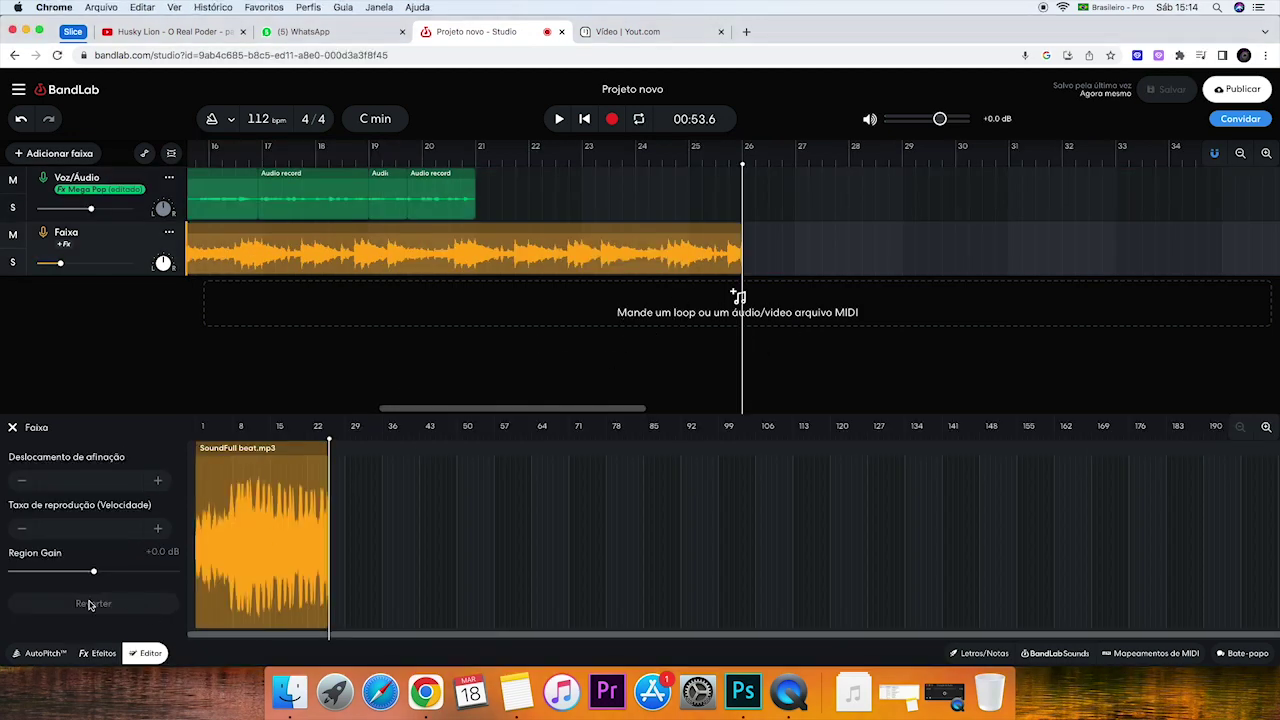
pyautogui.click(100, 655)
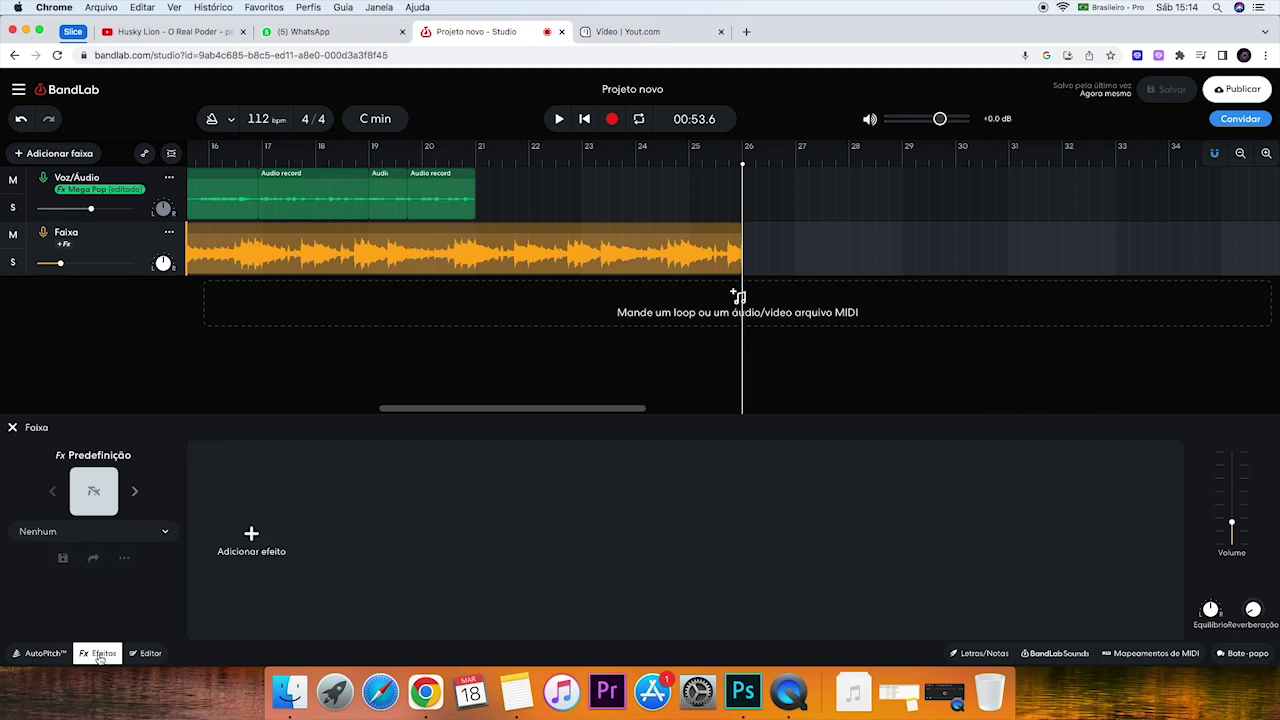
pyautogui.click(325, 206)
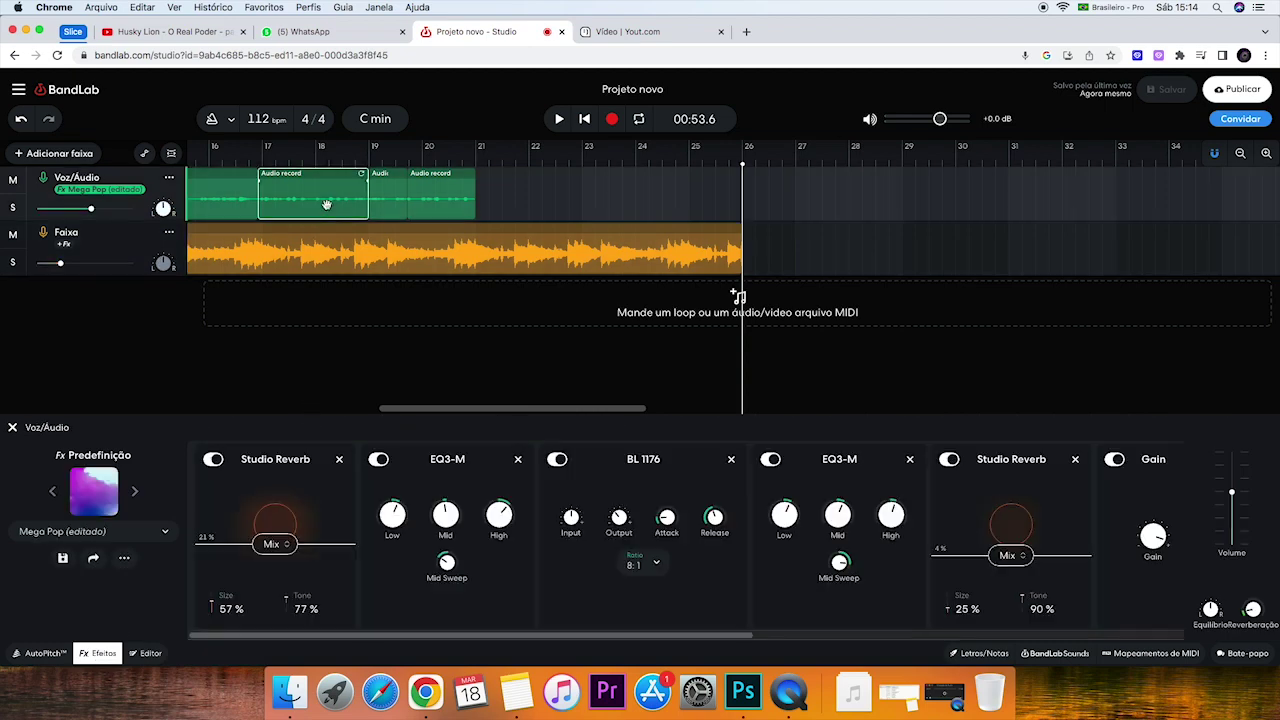
pyautogui.moveTo(416, 638)
pyautogui.mouseDown()
pyautogui.moveTo(742, 640)
pyautogui.moveTo(410, 638)
pyautogui.mouseUp()
# Step: Start publishing the project and set its mastering to Auto in the advanced settings
pyautogui.click(1243, 92)
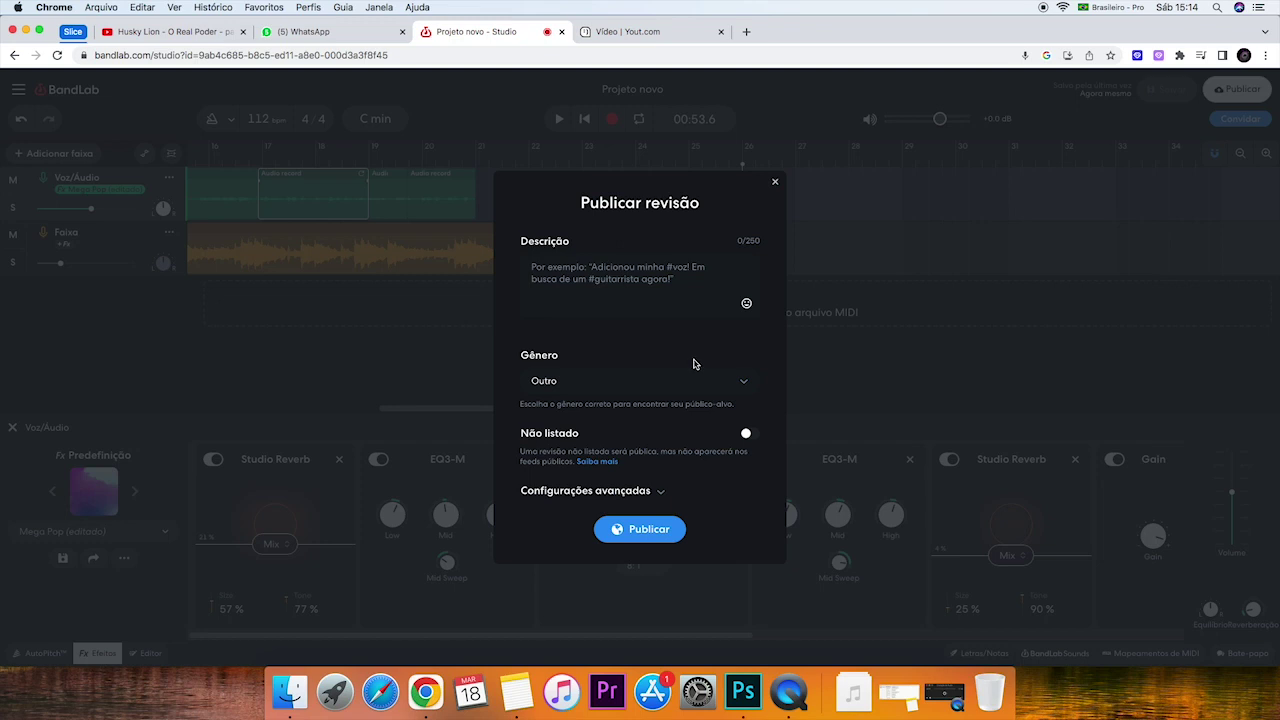
pyautogui.click(660, 490)
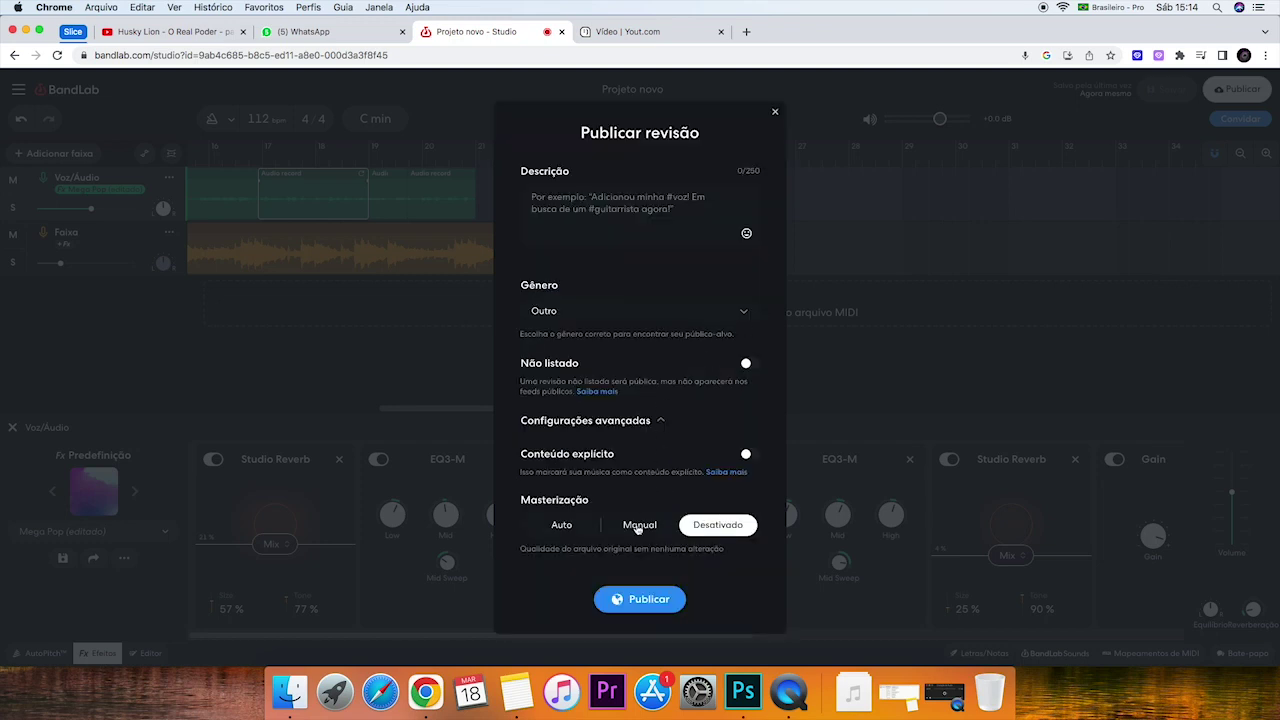
pyautogui.click(562, 524)
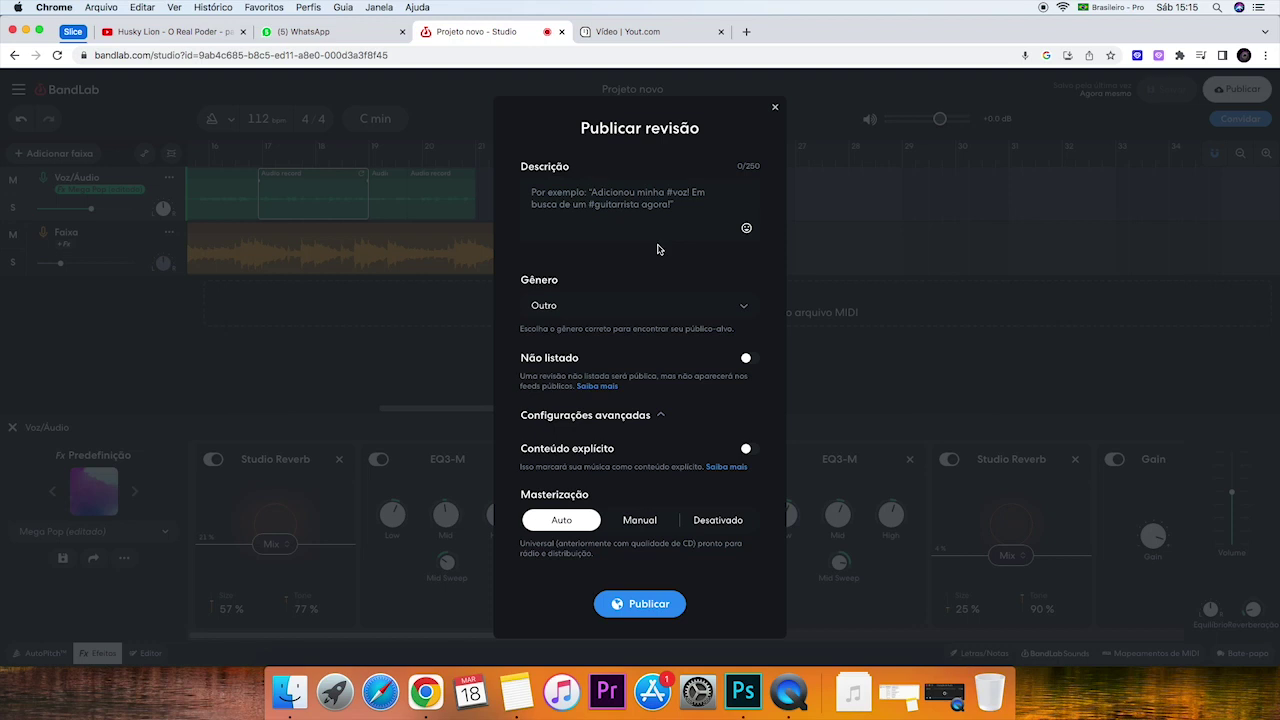
# Step: Enter the description "Eu Robô - Teste Youtube" and publish the revision under the genre Outro
pyautogui.click(634, 196)
pyautogui.write('Eu R')
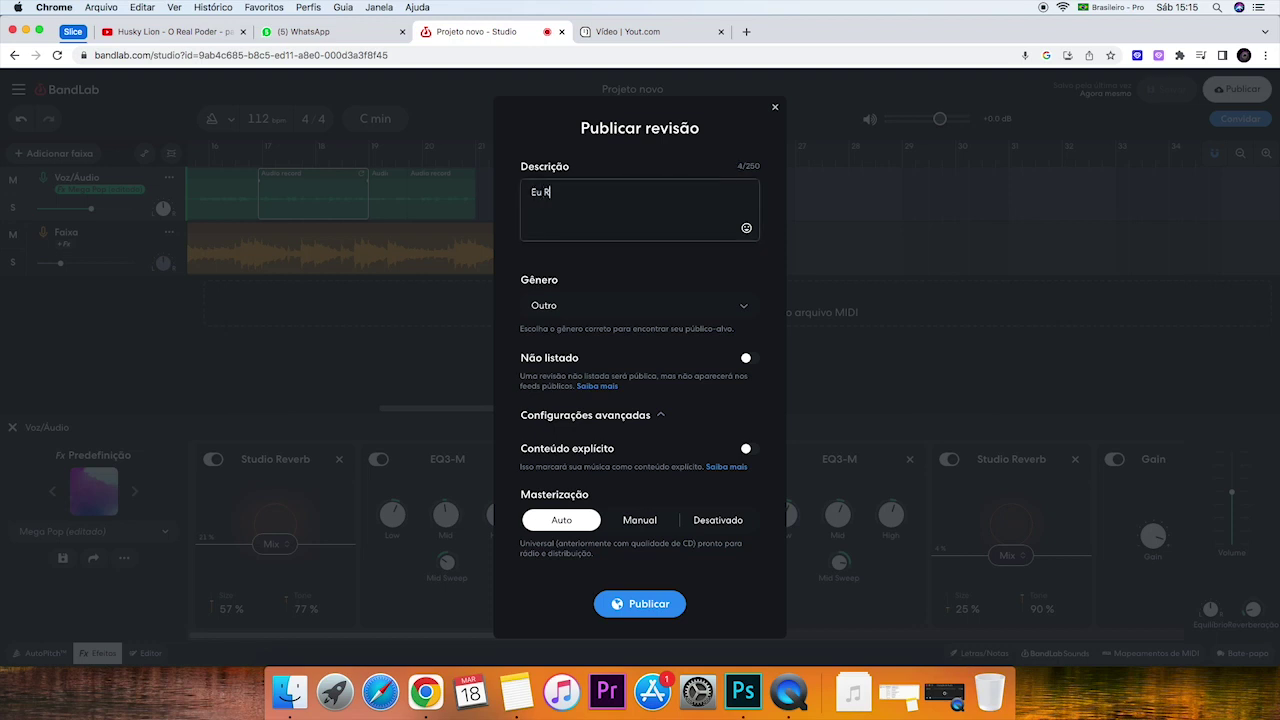
pyautogui.write('obô - Teste Youtube')
pyautogui.click(647, 605)
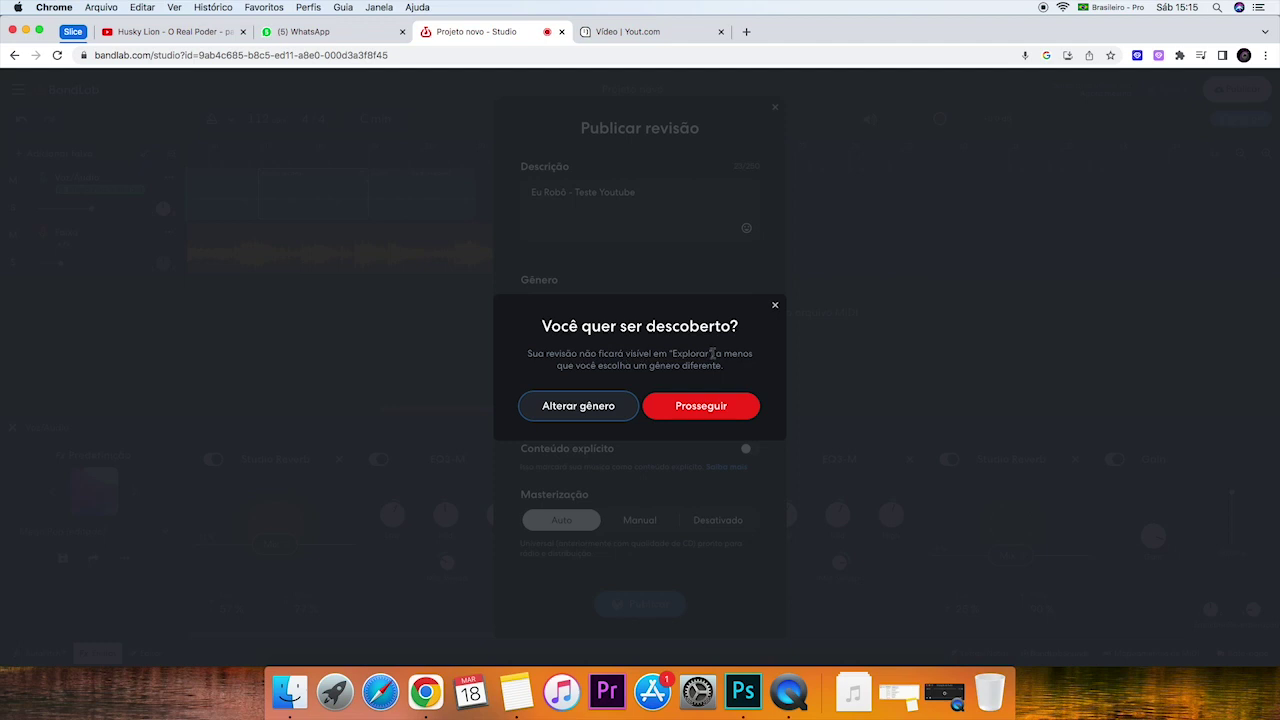
pyautogui.click(705, 406)
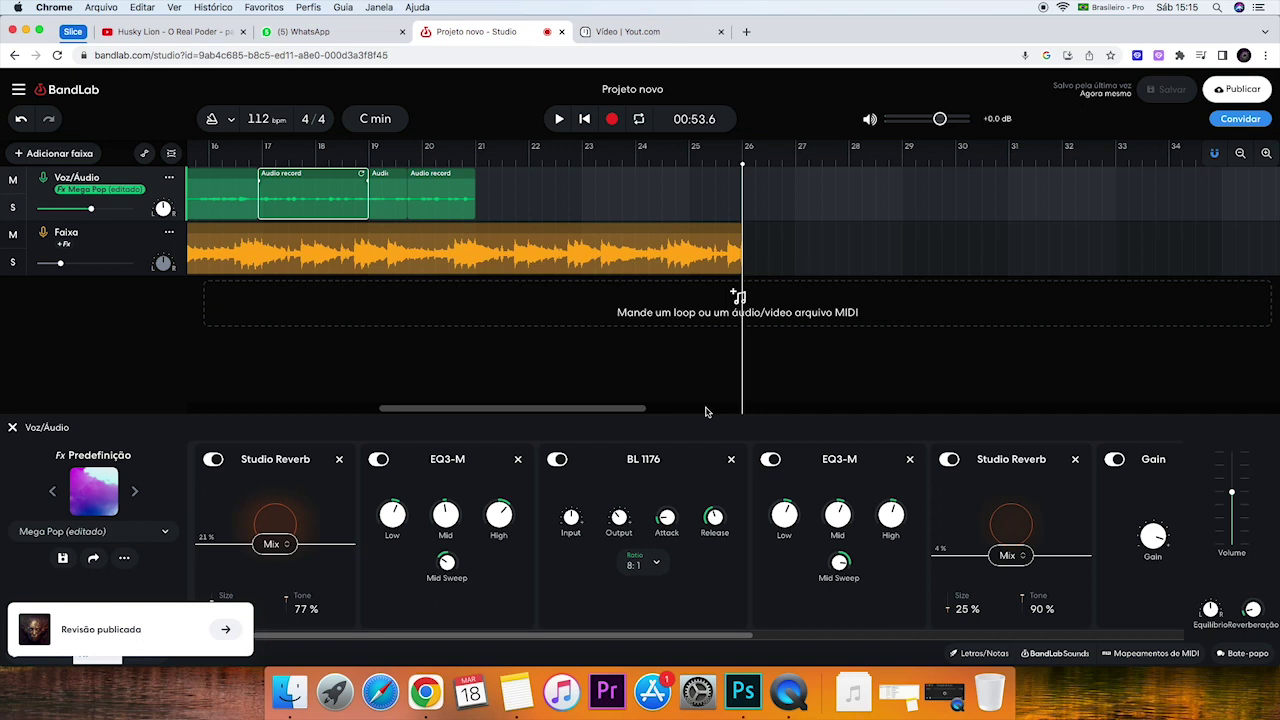
# Step: Open the published revision's page and play a short bit of the song
pyautogui.click(226, 629)
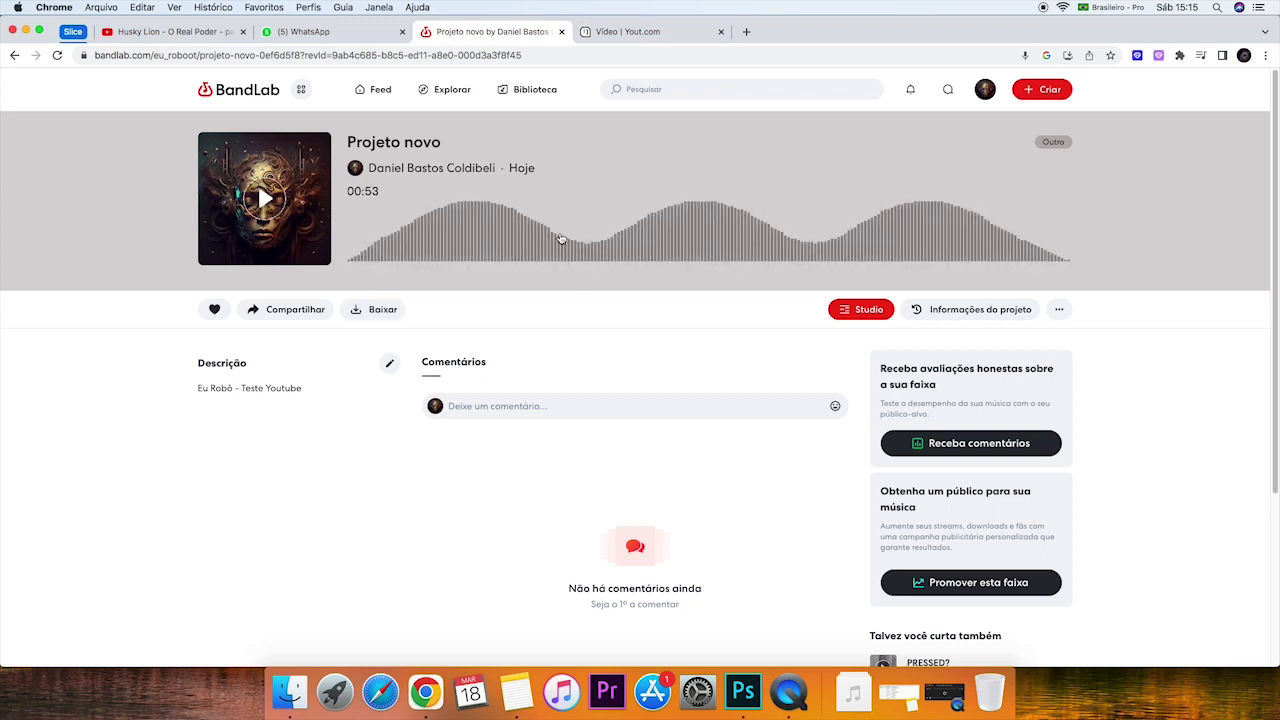
pyautogui.click(265, 199)
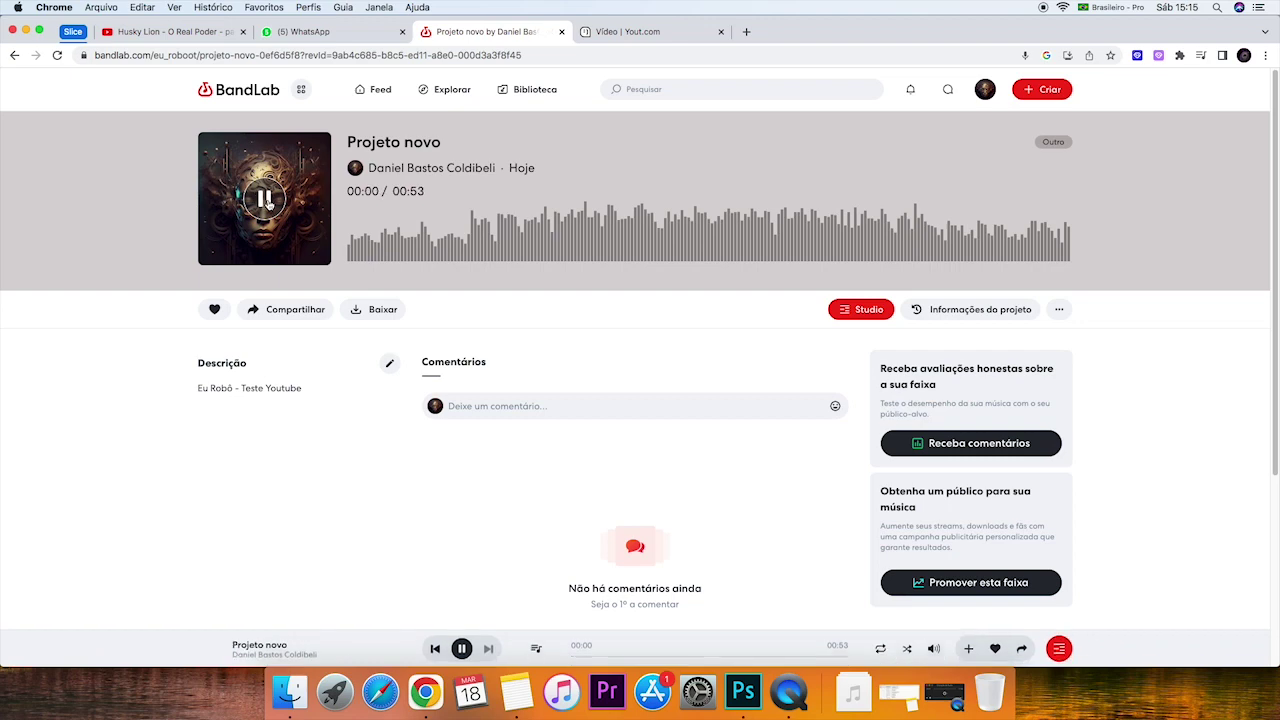
pyautogui.click(266, 200)
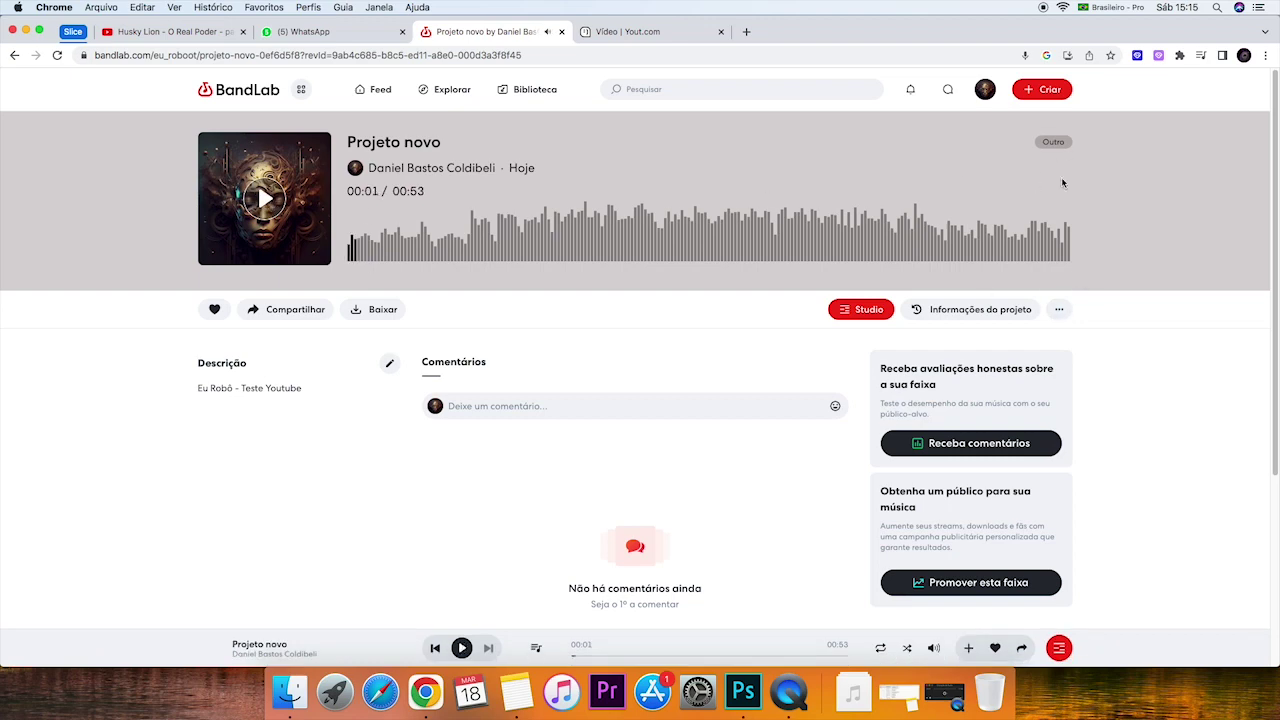
# Step: Download the mastered mix of the published song as a 320 kbps MP3
pyautogui.click(1058, 310)
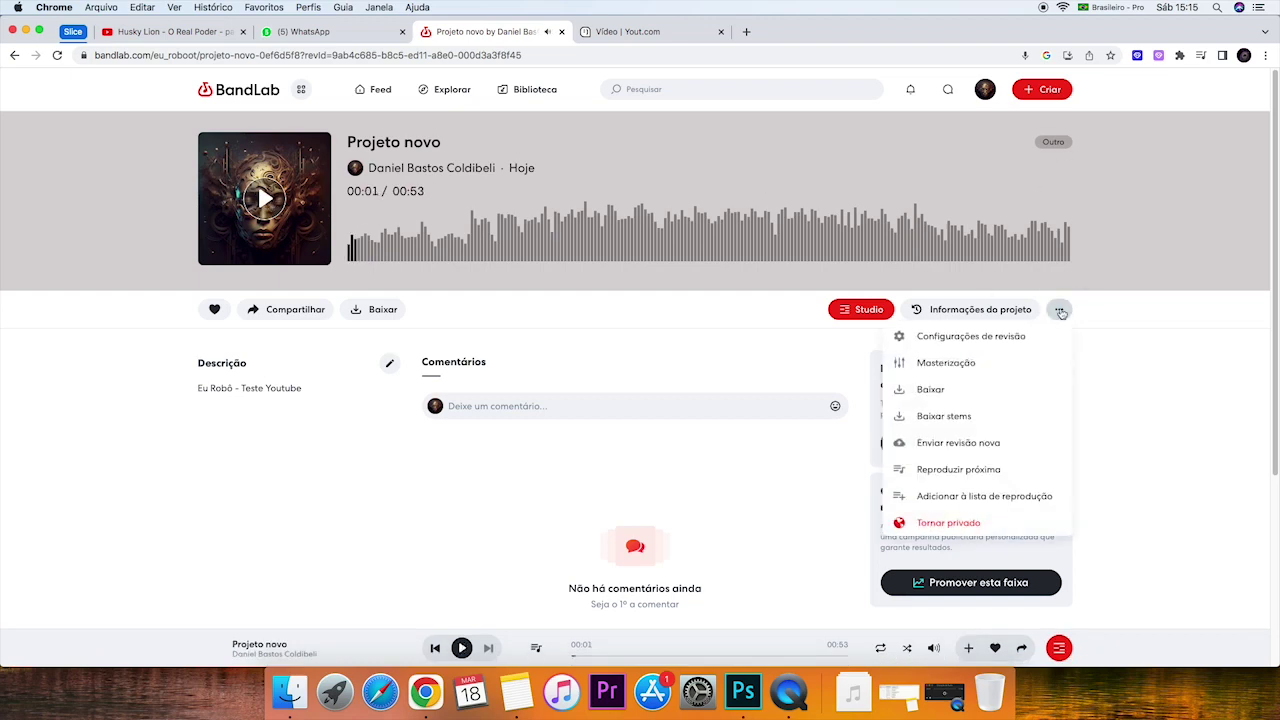
pyautogui.click(962, 389)
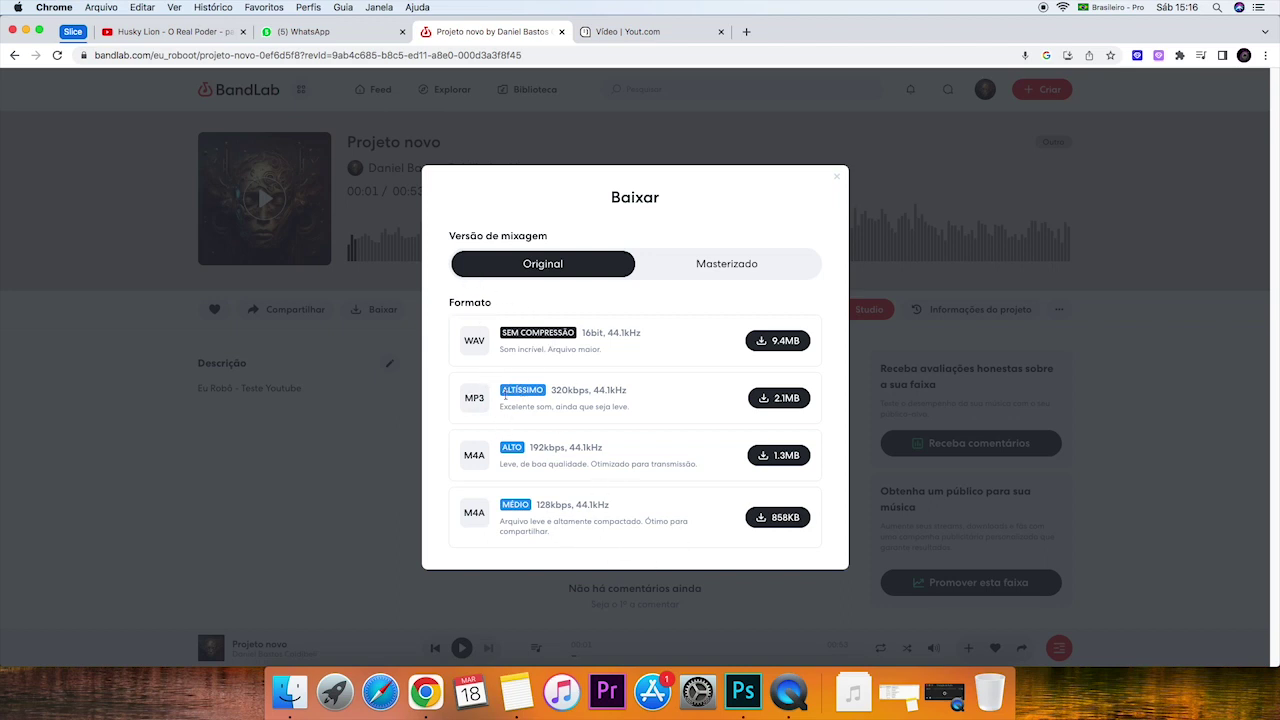
pyautogui.click(718, 264)
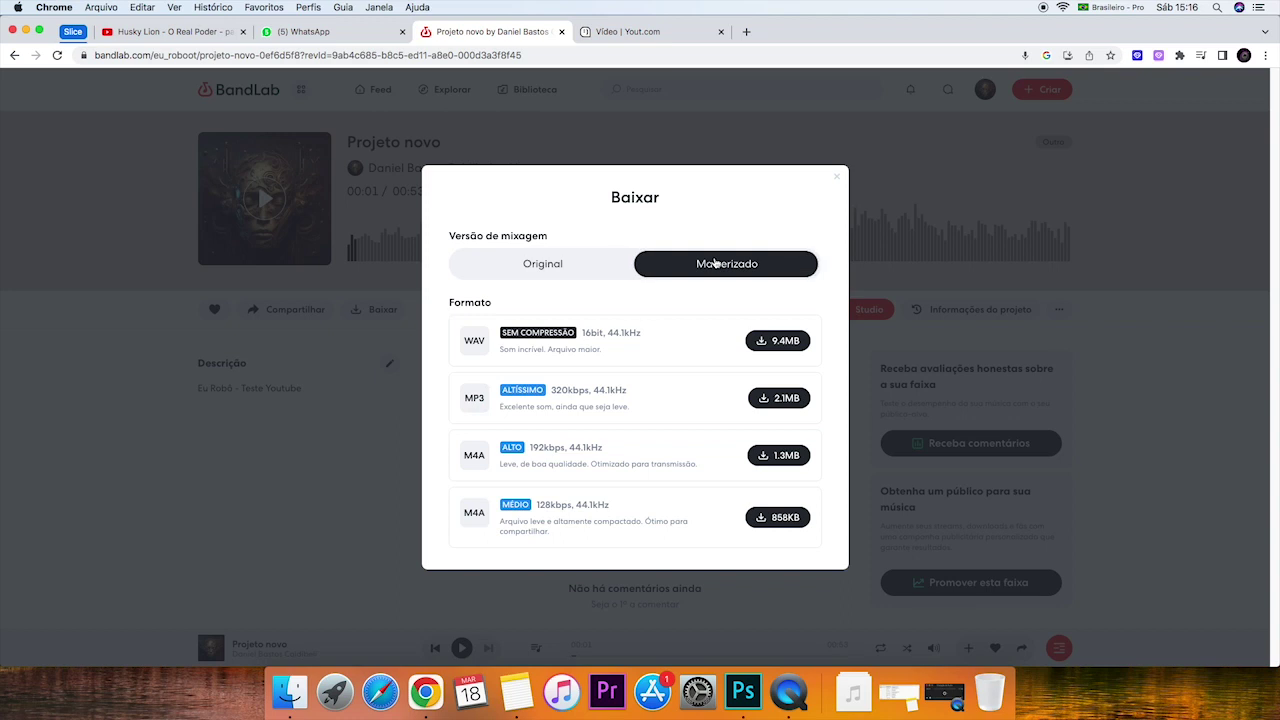
pyautogui.click(791, 401)
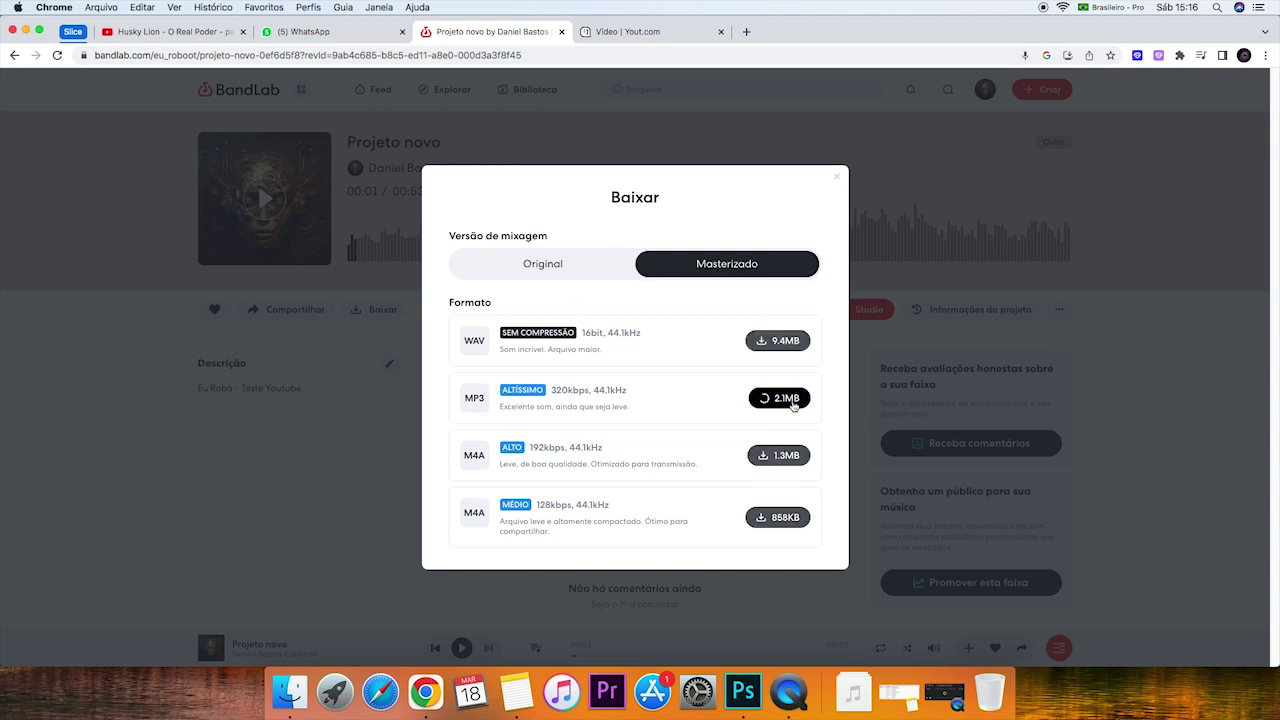